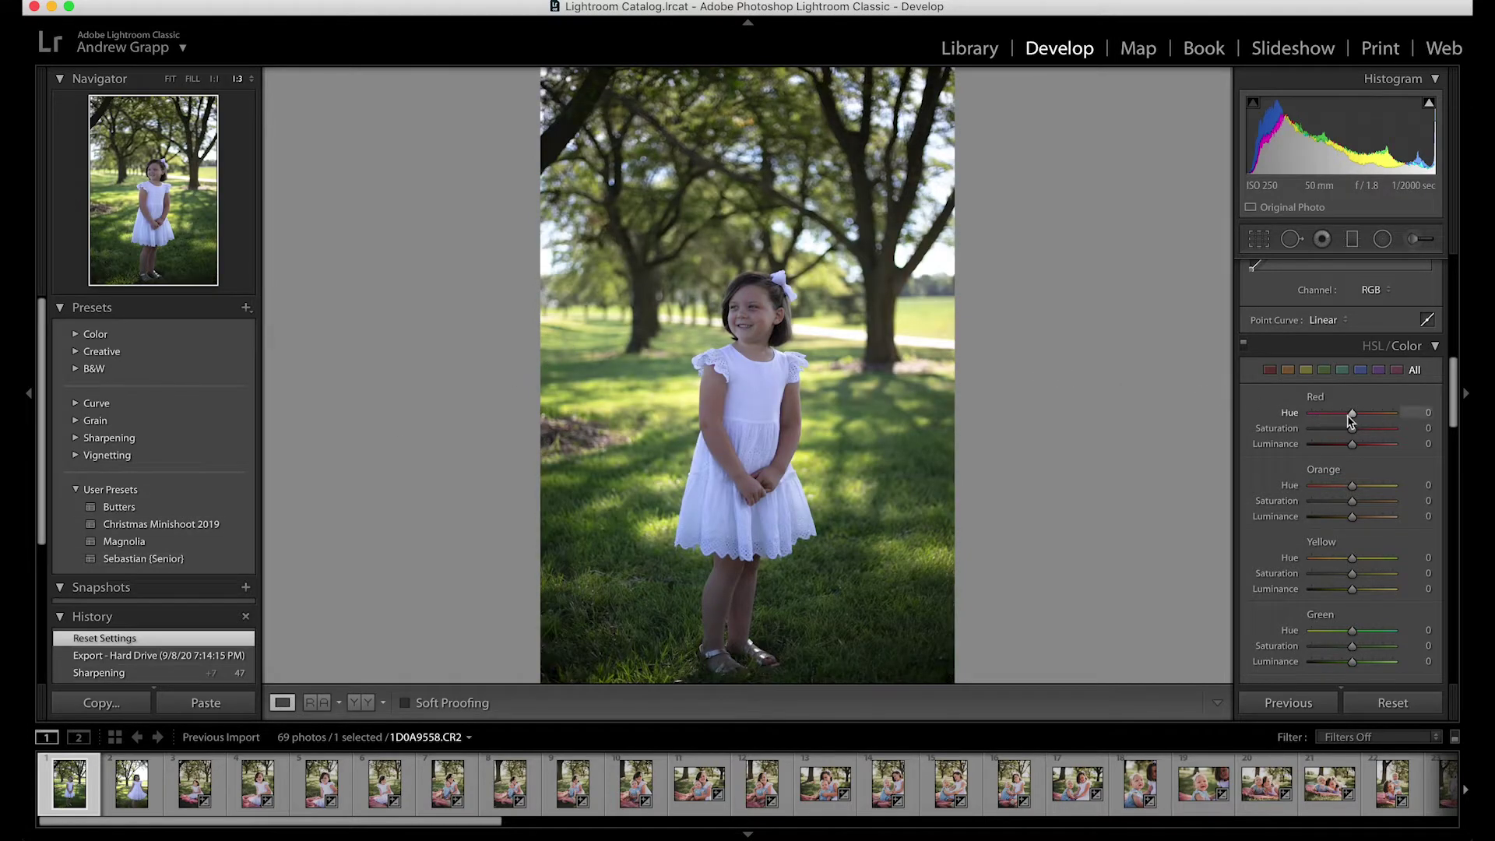
- Set the photo's Exposure to +0.60, Highlights to −83, Shadows to +28 and Blacks to −65
scroll(1351, 424, "up", 5)
scroll(1349, 424, "up", 5)
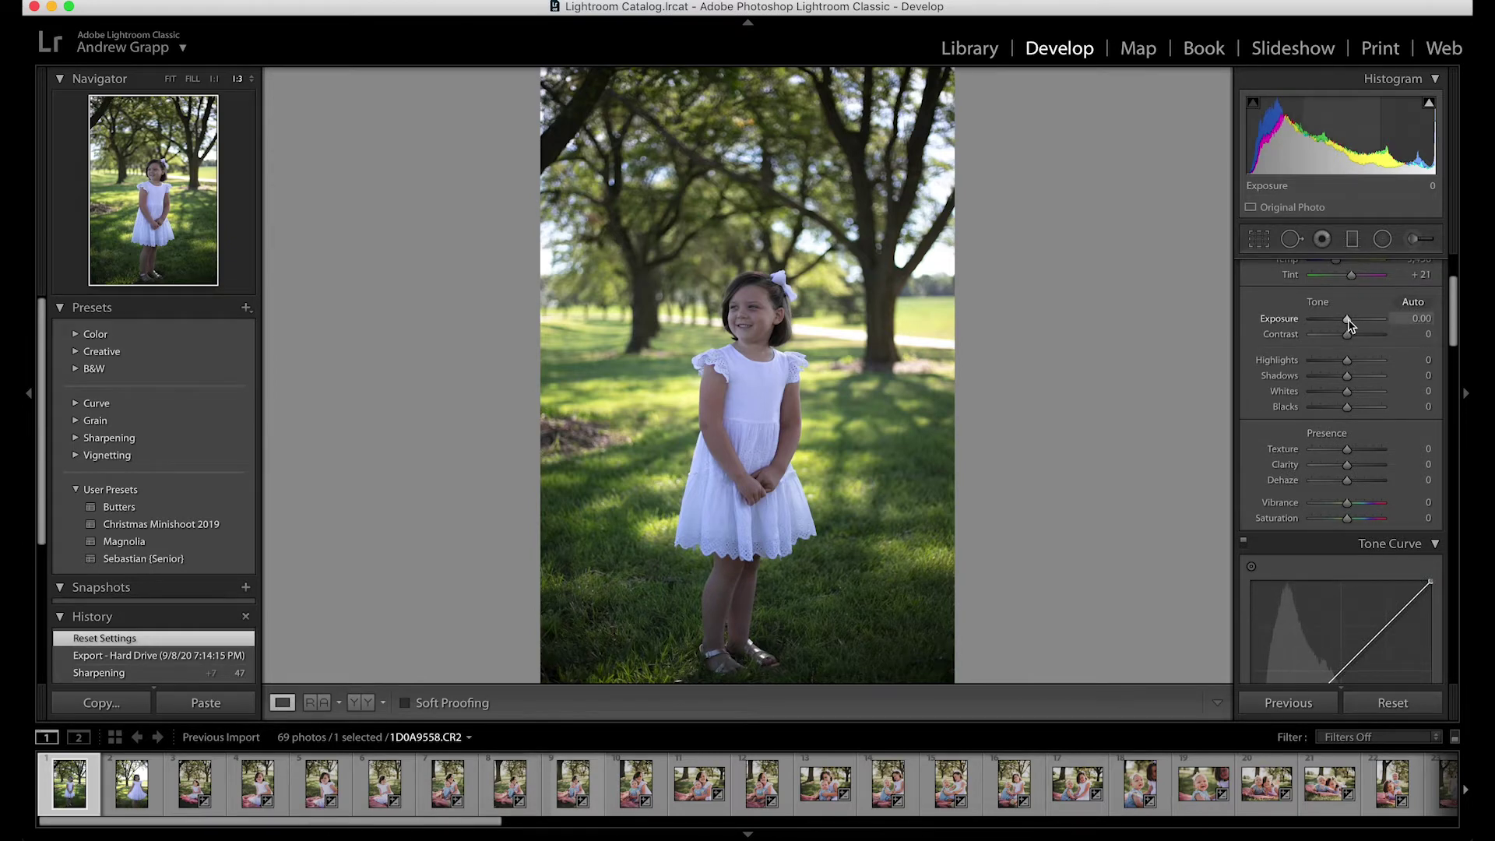
left_click_drag(1348, 320, 1352, 326)
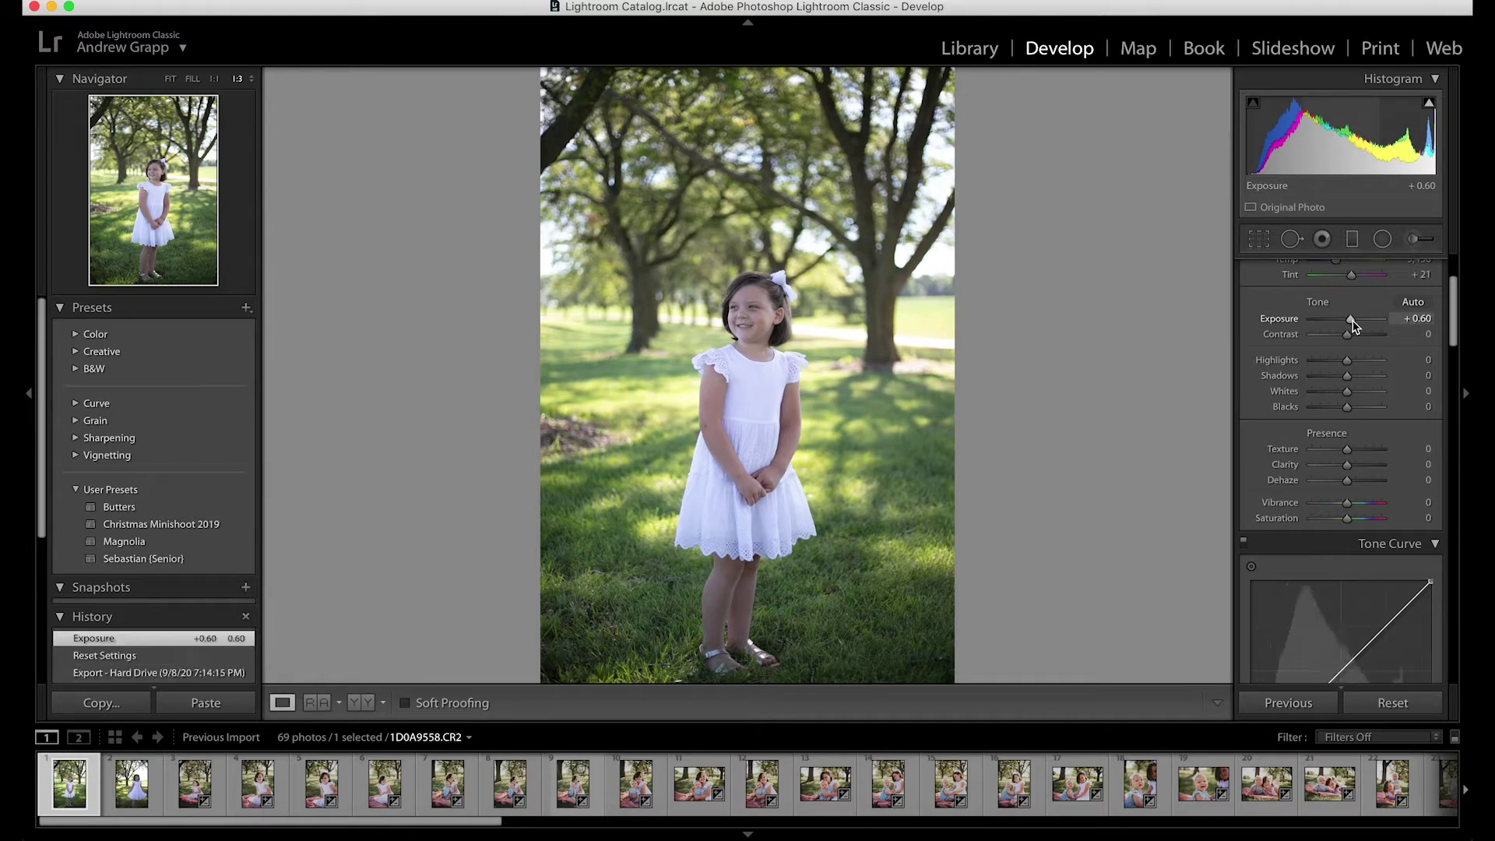
left_click(1330, 362)
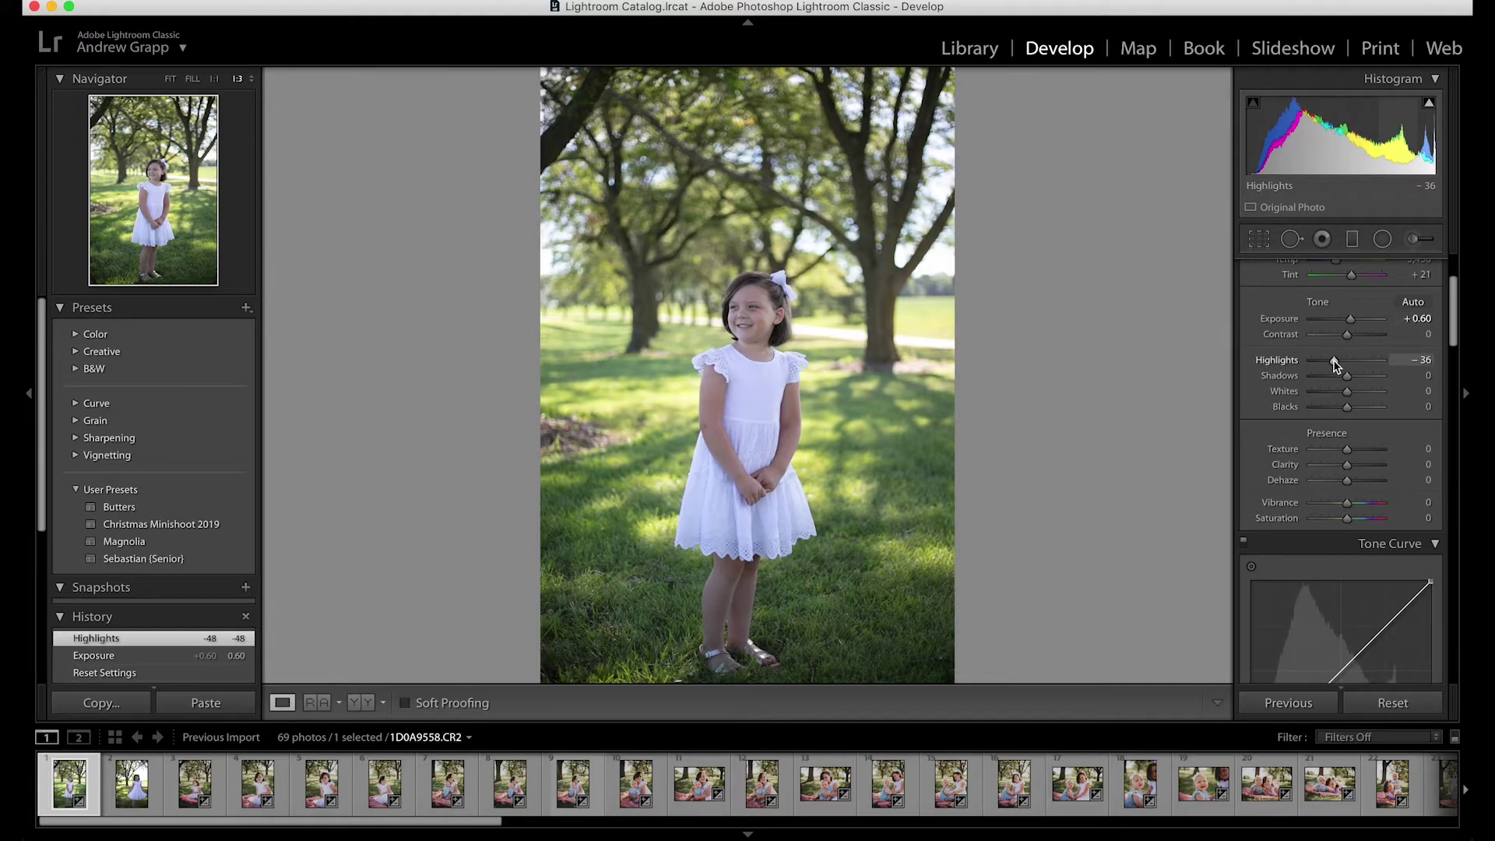
left_click_drag(1329, 363, 1320, 364)
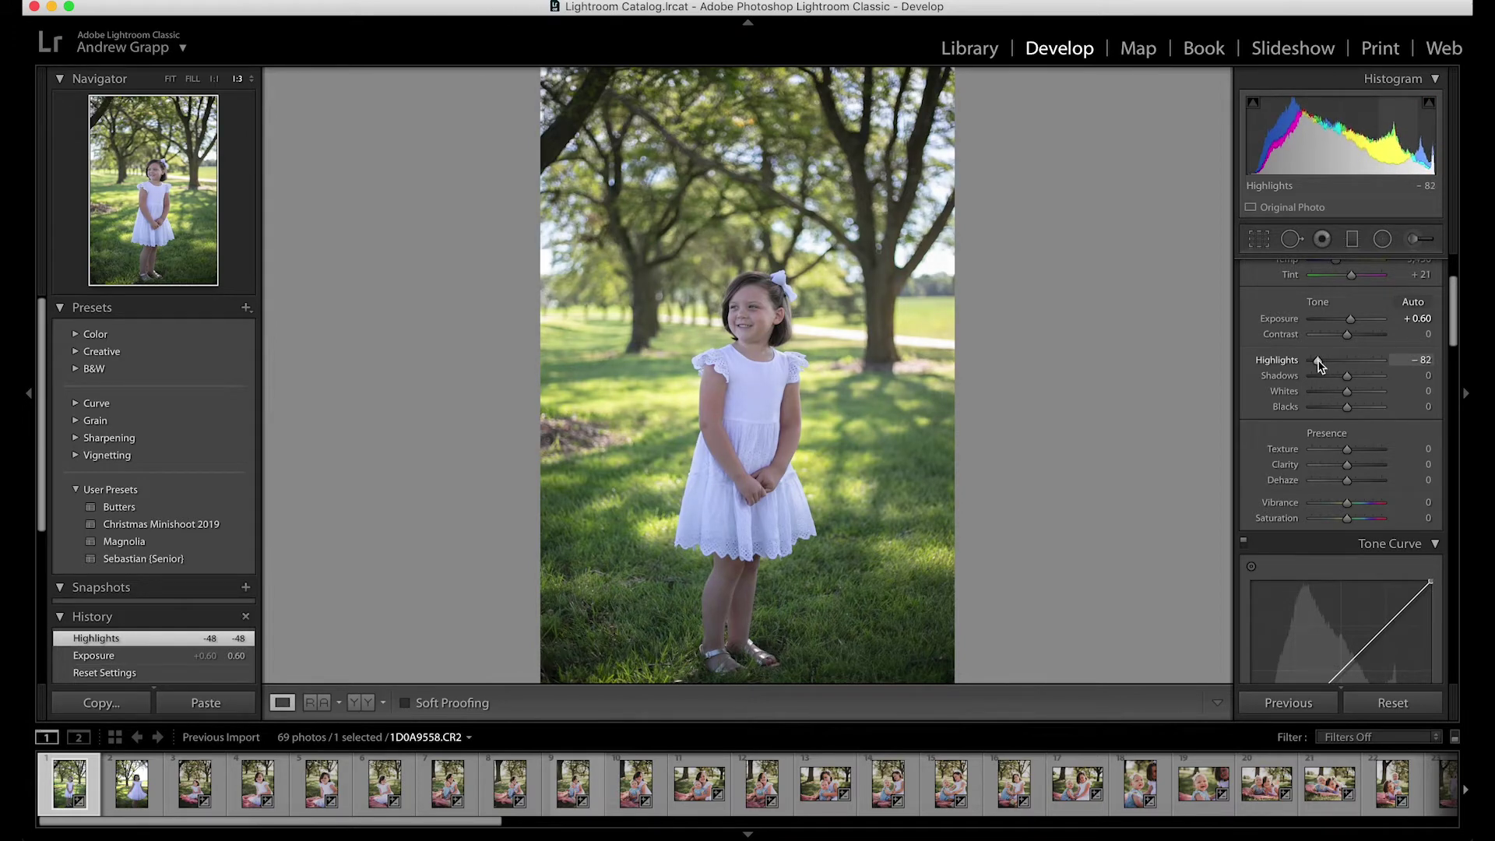
left_click_drag(1320, 364, 1324, 411)
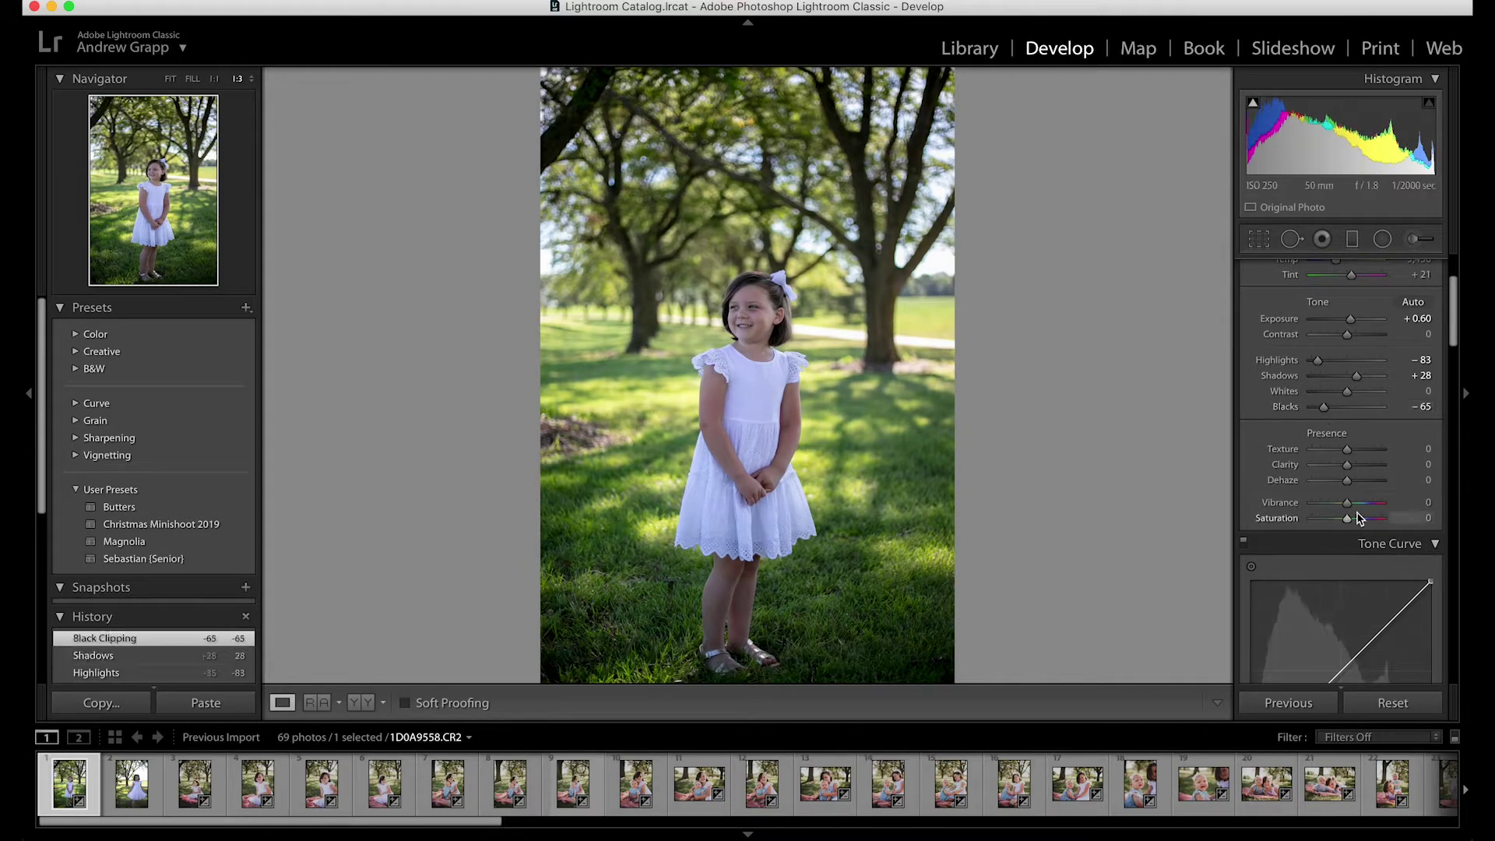
- Set the photo's Vibrance to +27 and Saturation to −20
left_click_drag(1347, 502, 1339, 521)
scroll(1341, 548, "down", 5)
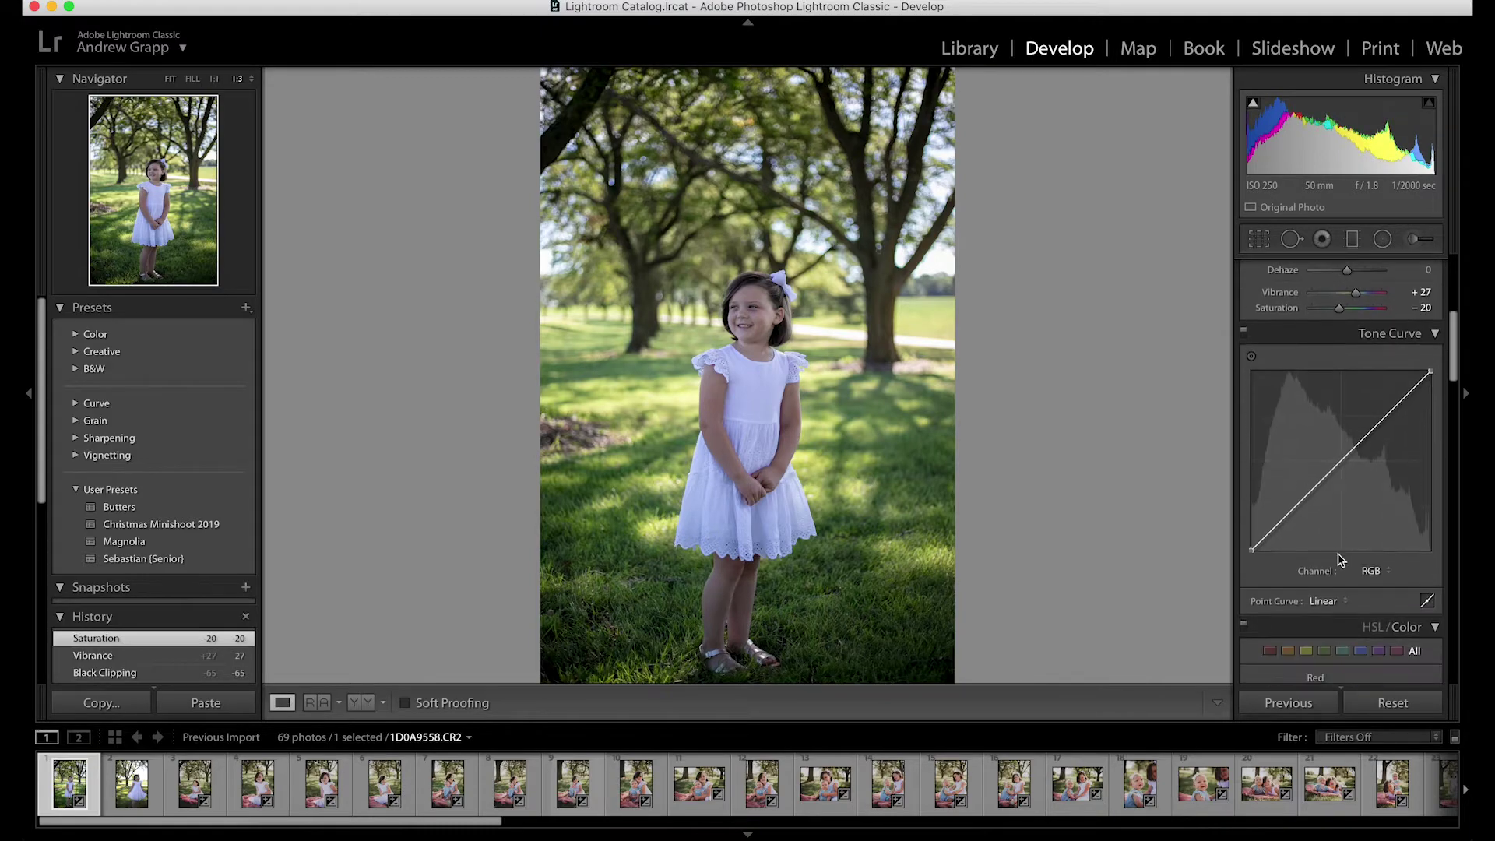
left_click(905, 469)
left_click(905, 469)
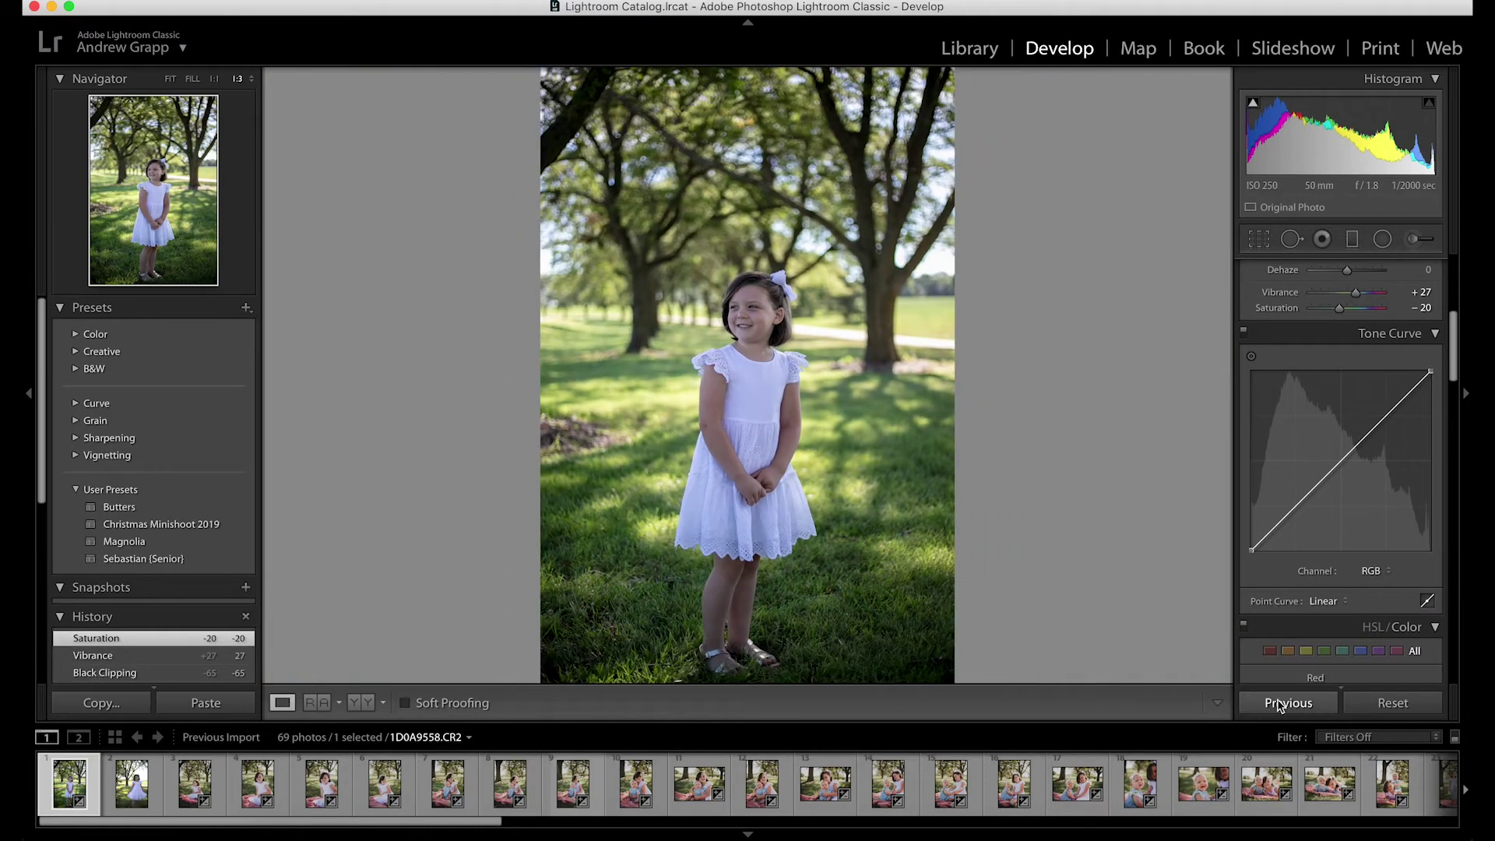
- Compare the photo before and after side by side, examining the girl's face up close and the whole frame
left_click(359, 704)
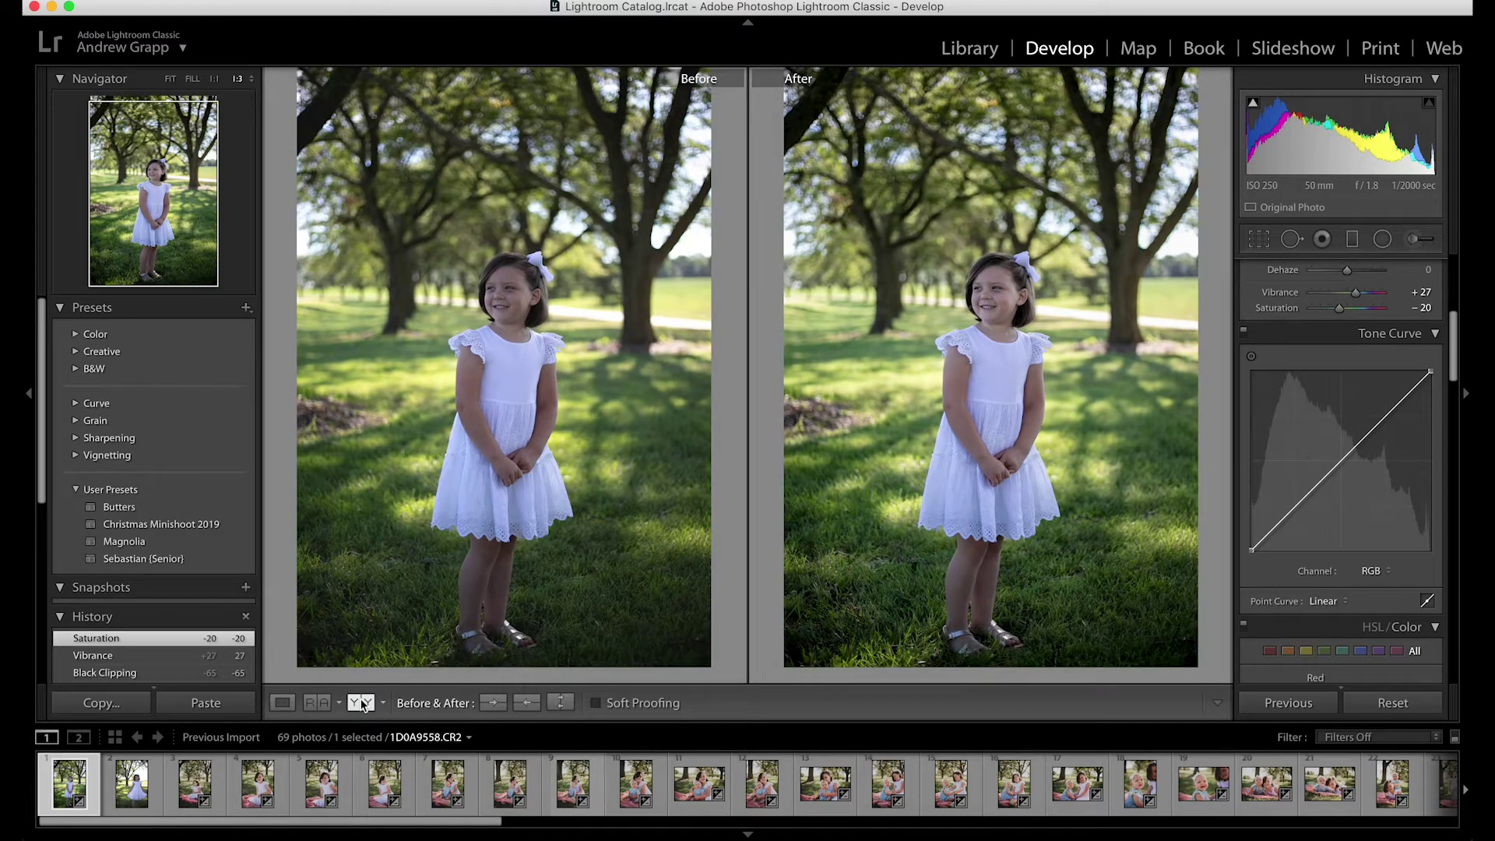
left_click(317, 702)
left_click(359, 704)
left_click(483, 506)
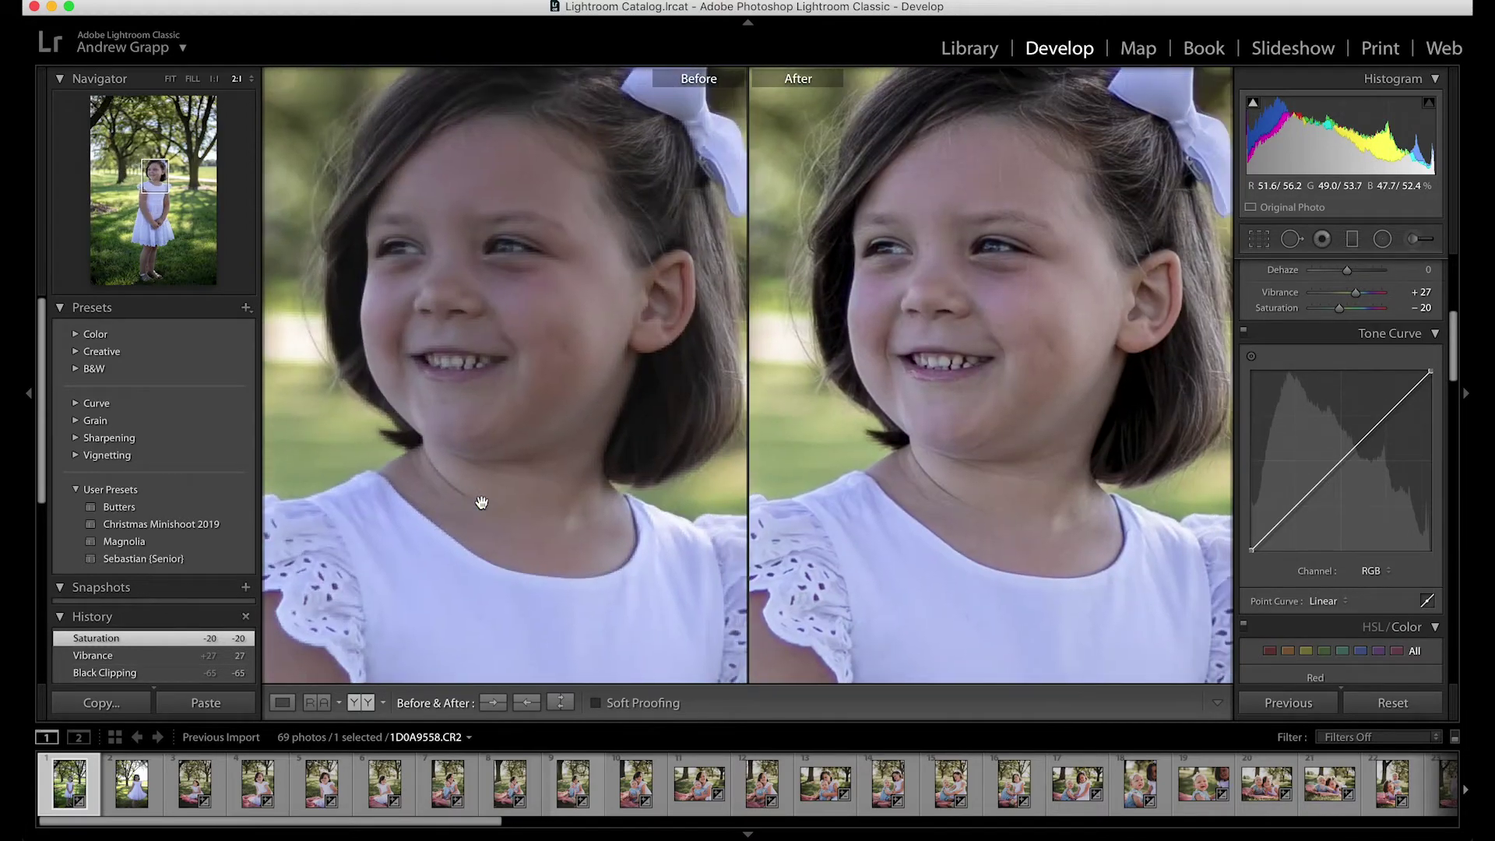
left_click(481, 502)
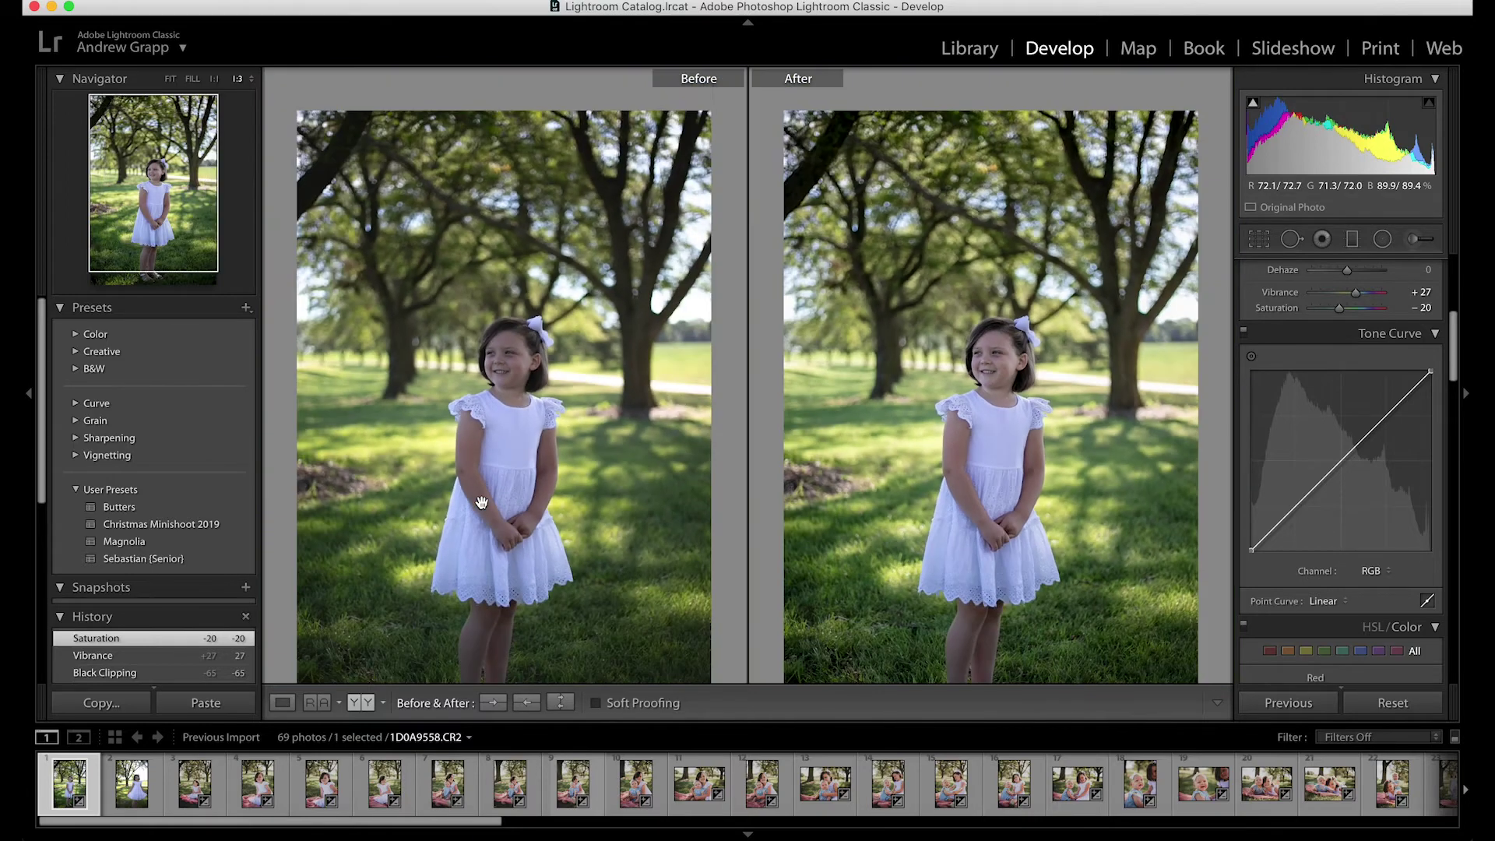
scroll(481, 502, "down", 4)
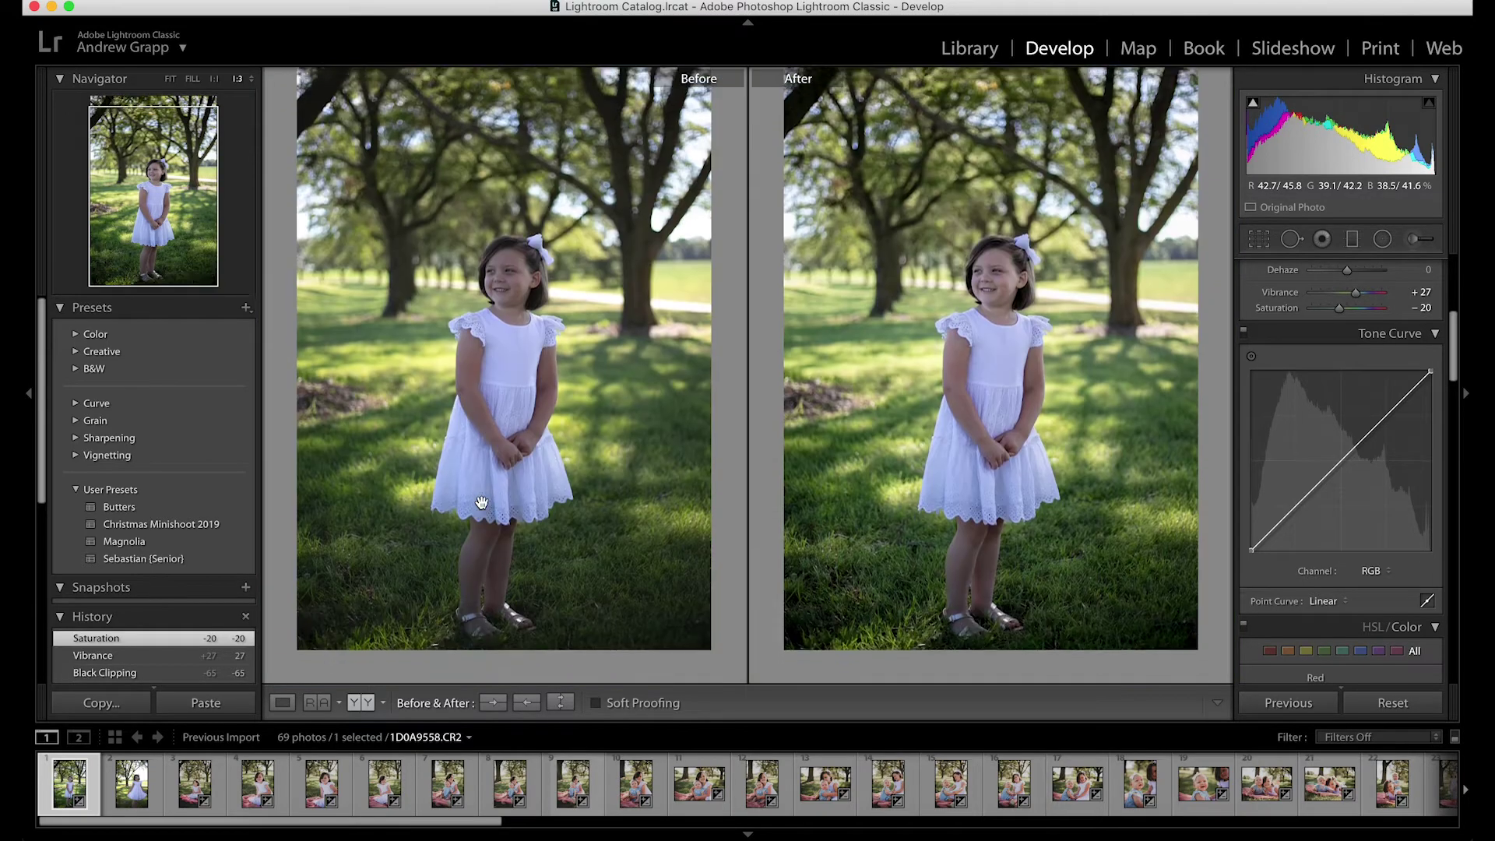
- Fade the RGB tone curve: add shadow, midtone and highlight points, lower the white endpoint and raise the black endpoint
left_click(1293, 505)
left_click(1340, 464)
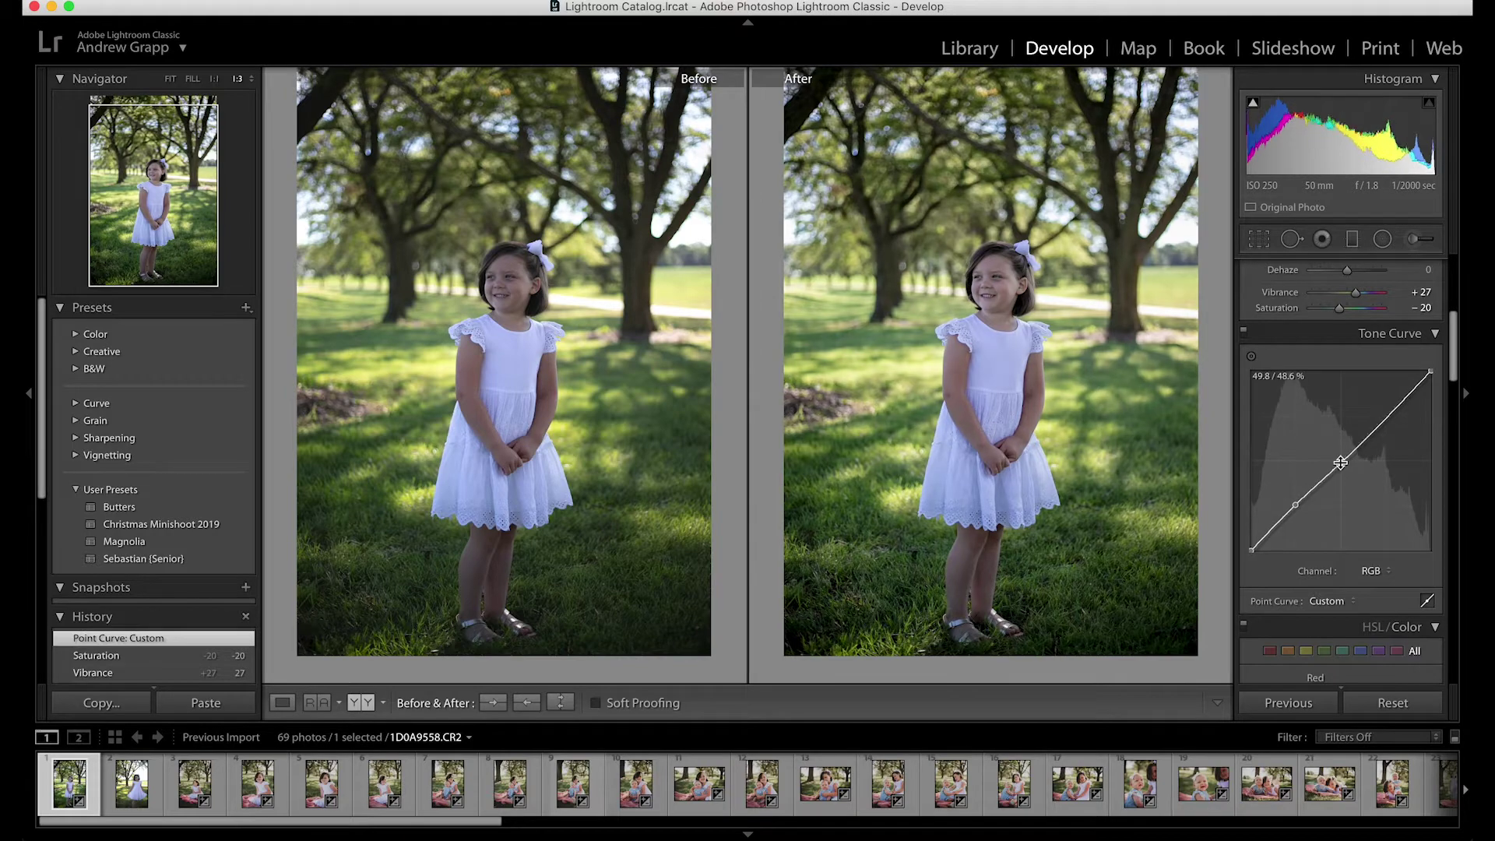
left_click(1387, 420)
left_click_drag(1431, 372, 1387, 428)
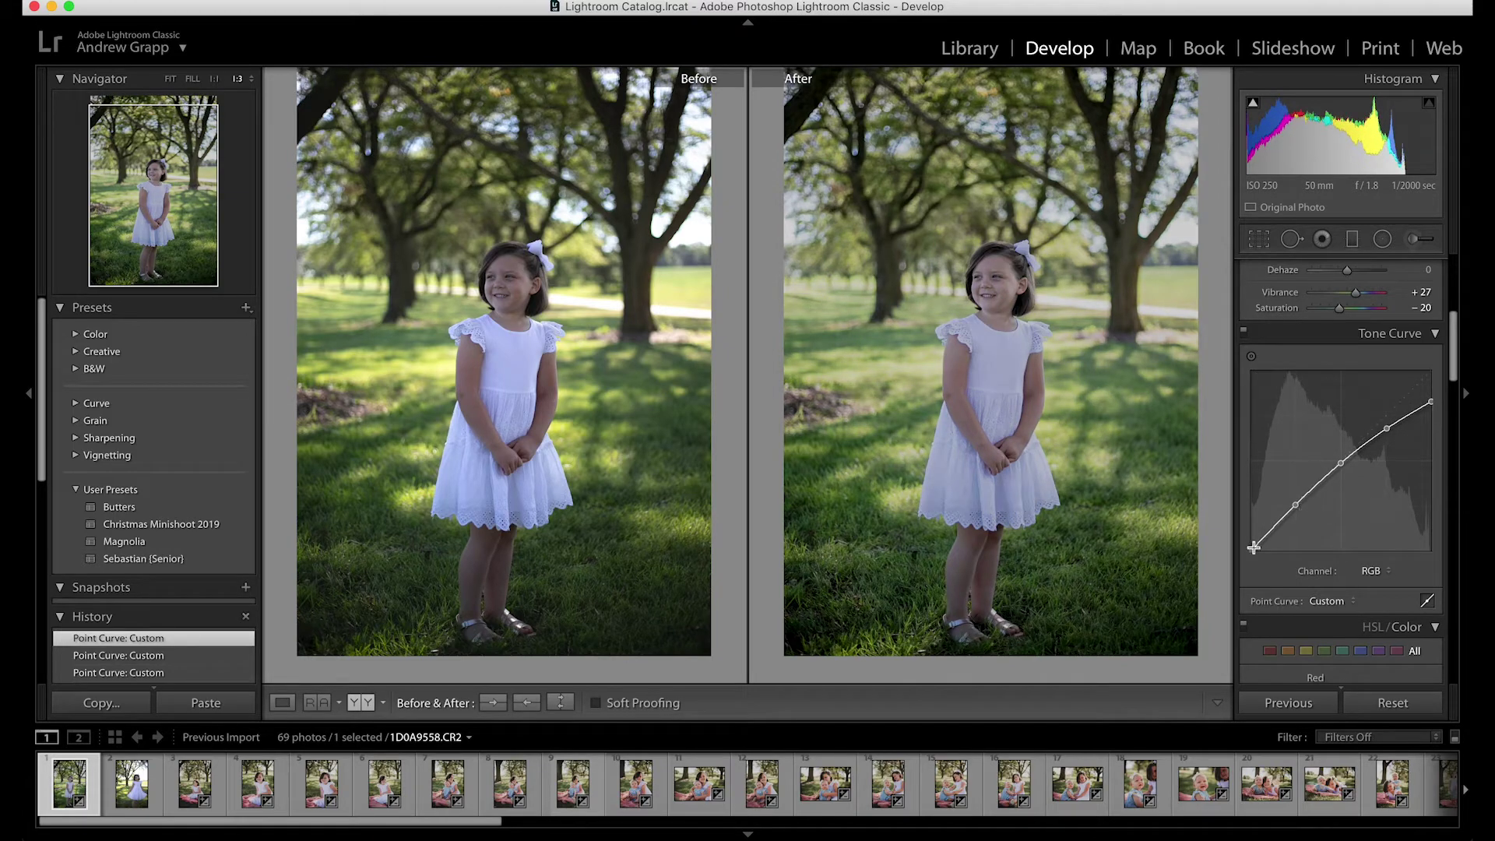
left_click_drag(1254, 547, 1251, 529)
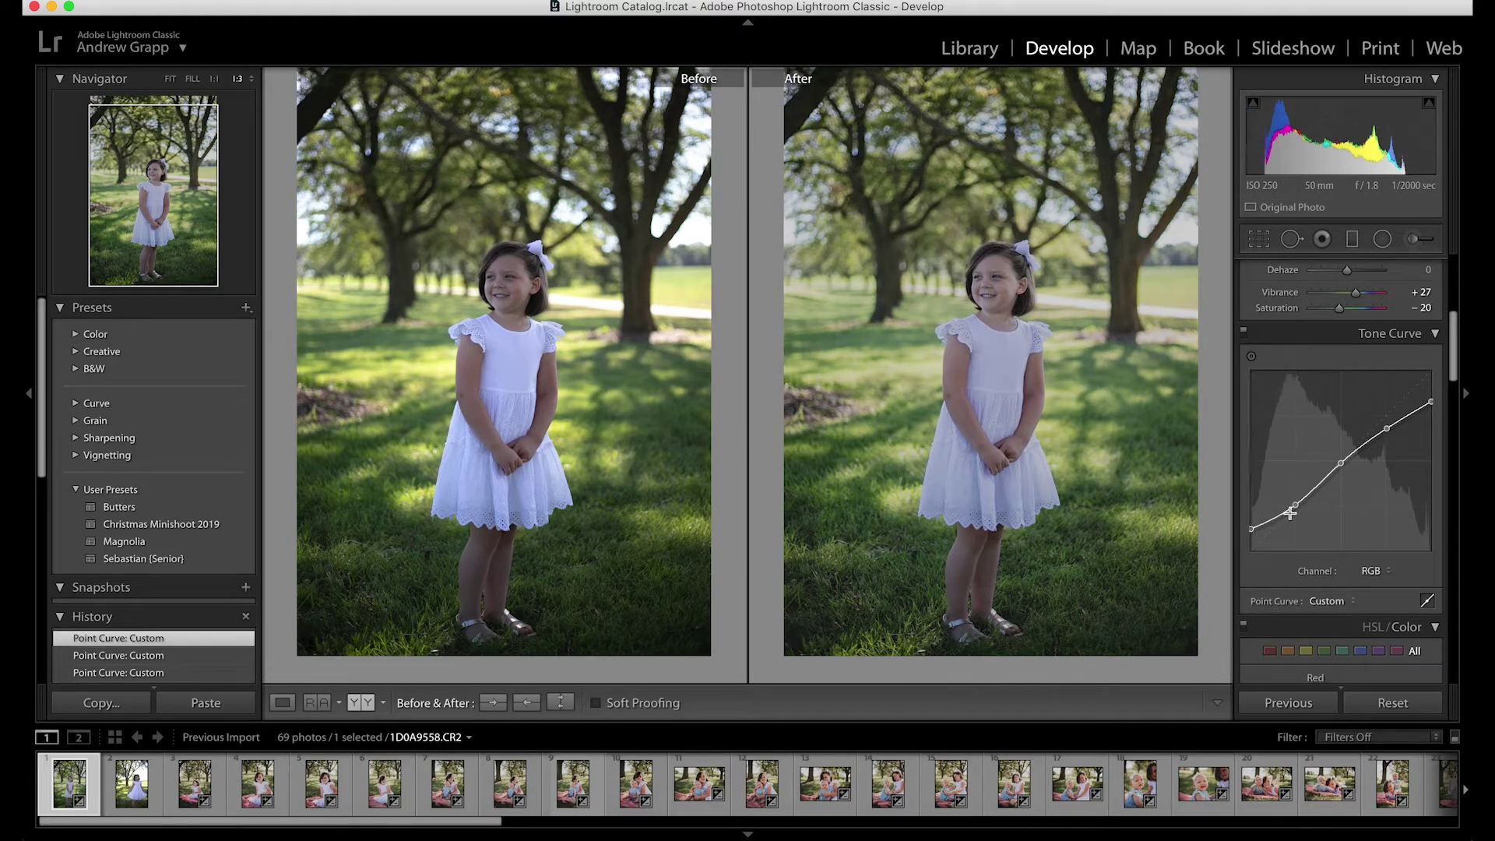
- Raise the red saturation to +75 in the HSL settings while checking the skin on the enlarged face
scroll(1319, 564, "down", 3)
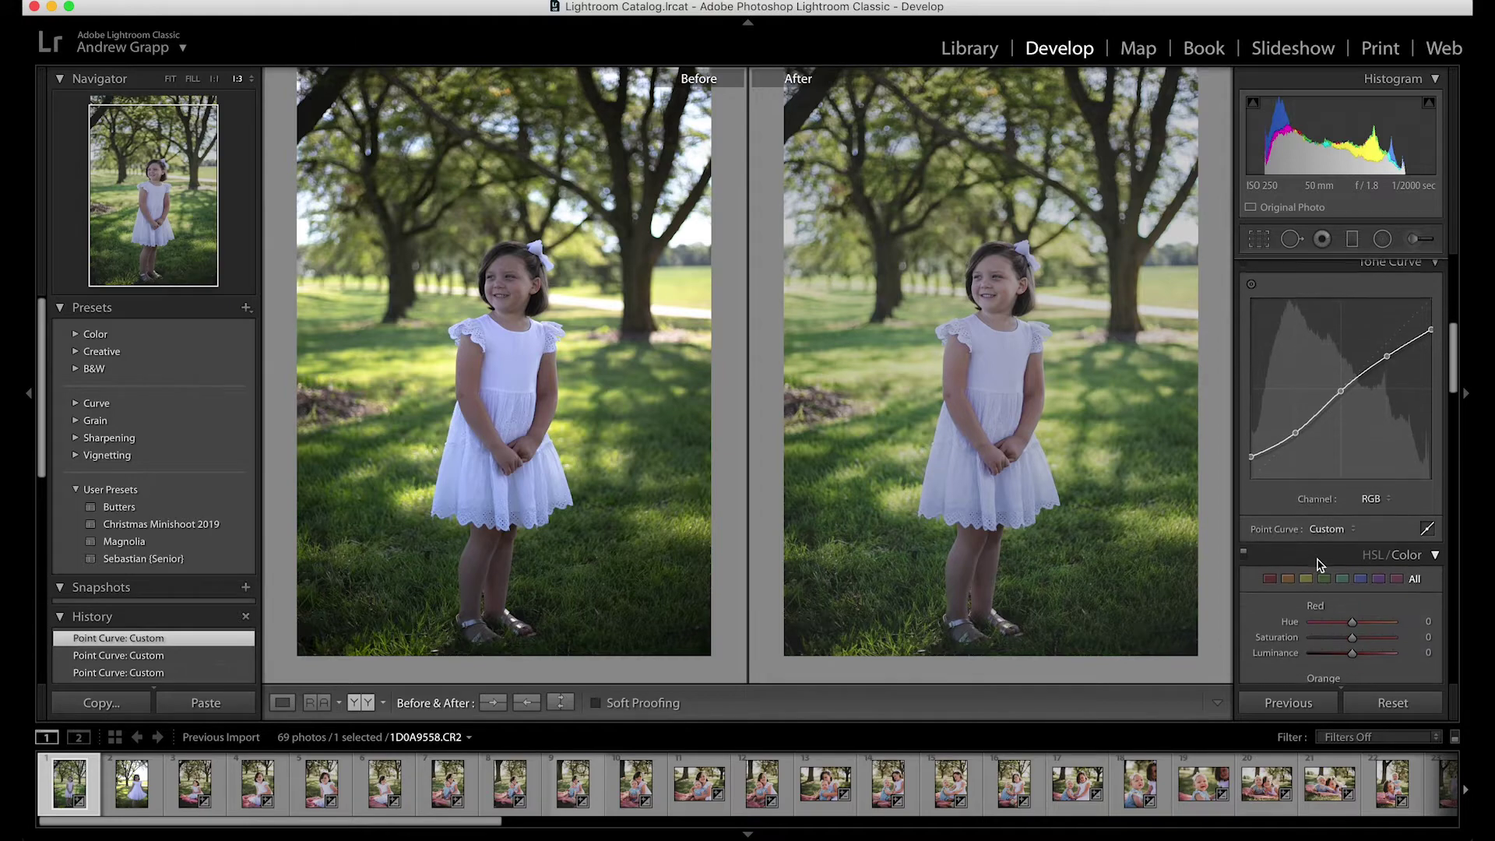
scroll(1319, 563, "down", 2)
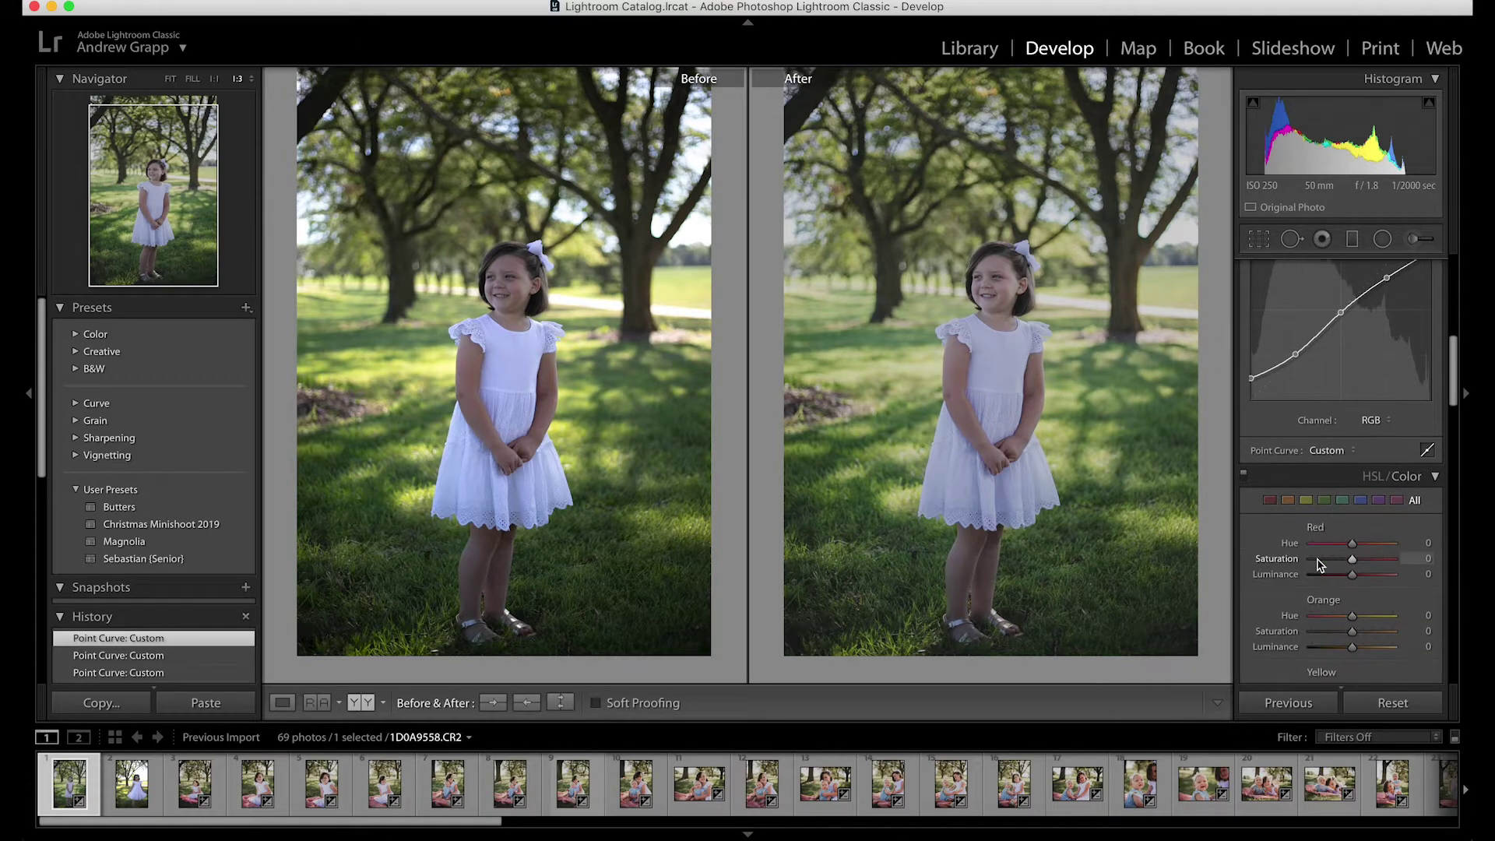
scroll(1319, 564, "down", 2)
left_click_drag(1351, 495, 1378, 502)
left_click(1104, 271)
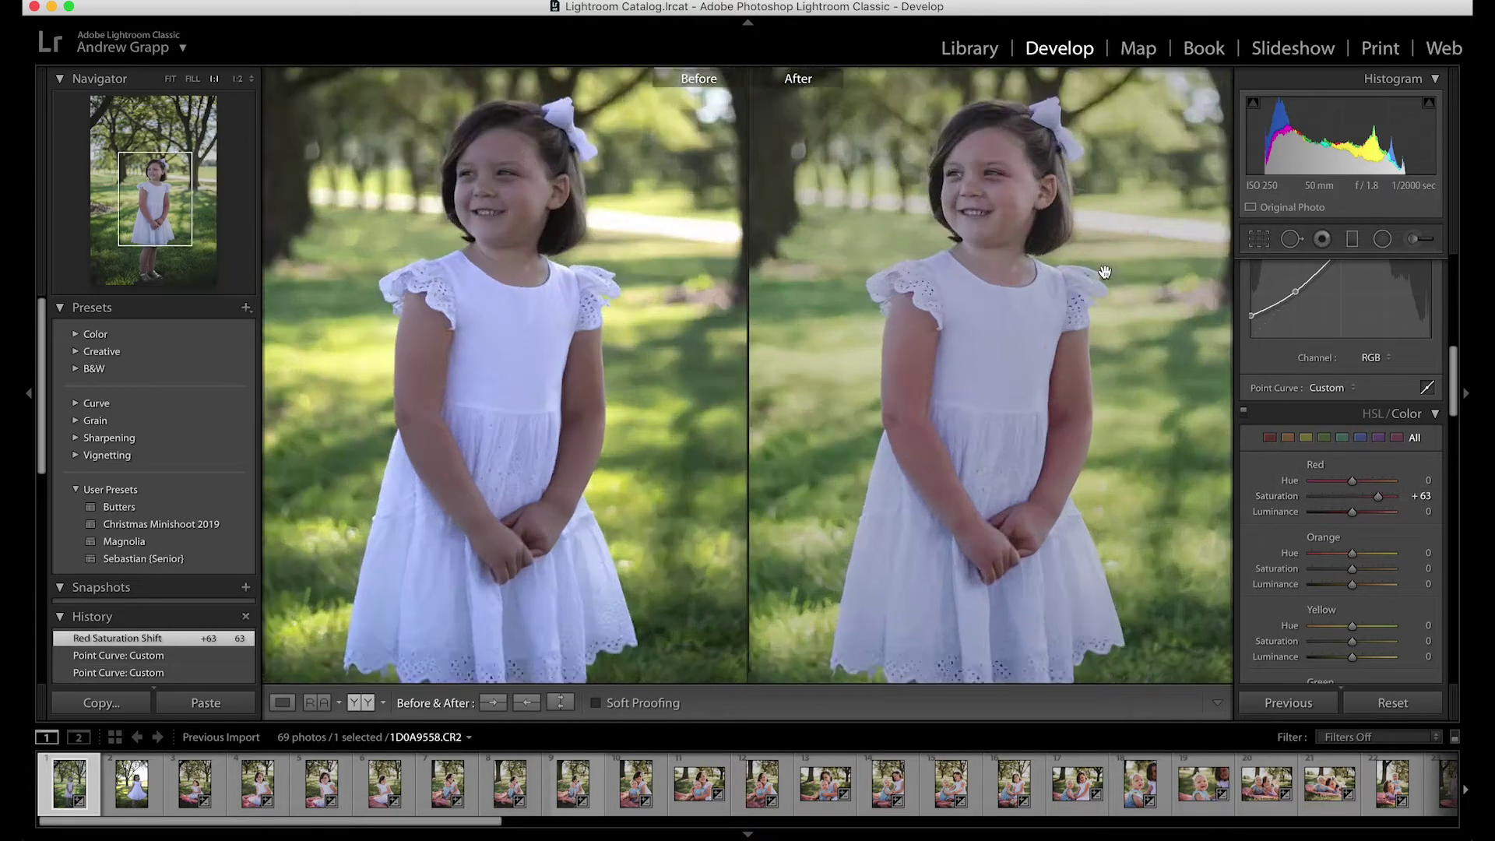
key("super+equal")
key("super+equal")
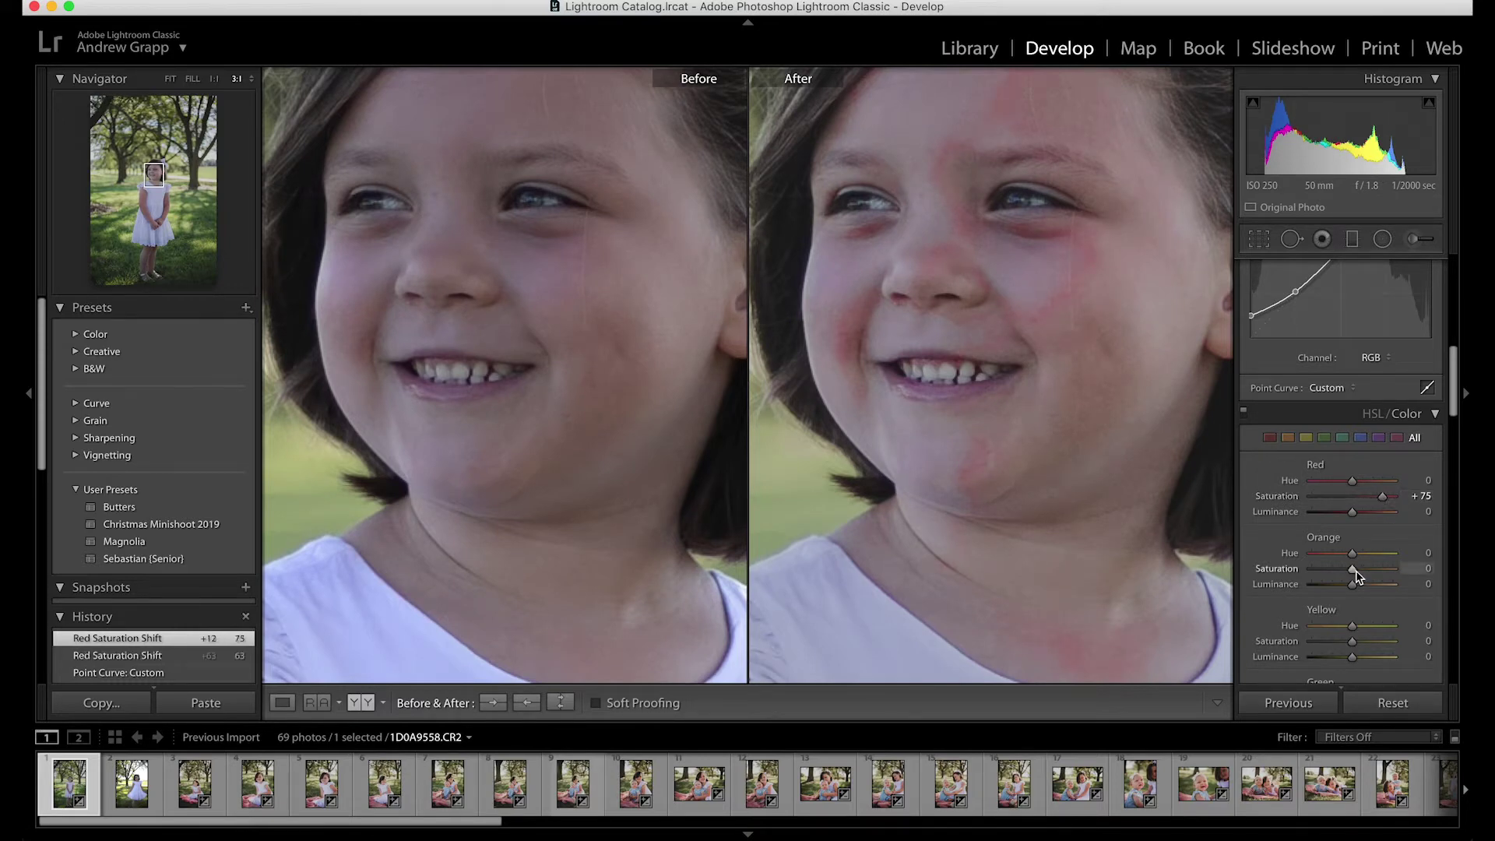
- Set the orange saturation to +56 and the orange luminance to +14
mouse_move(1353, 573)
left_mouse_down()
mouse_move(1376, 576)
mouse_move(1363, 586)
left_mouse_up()
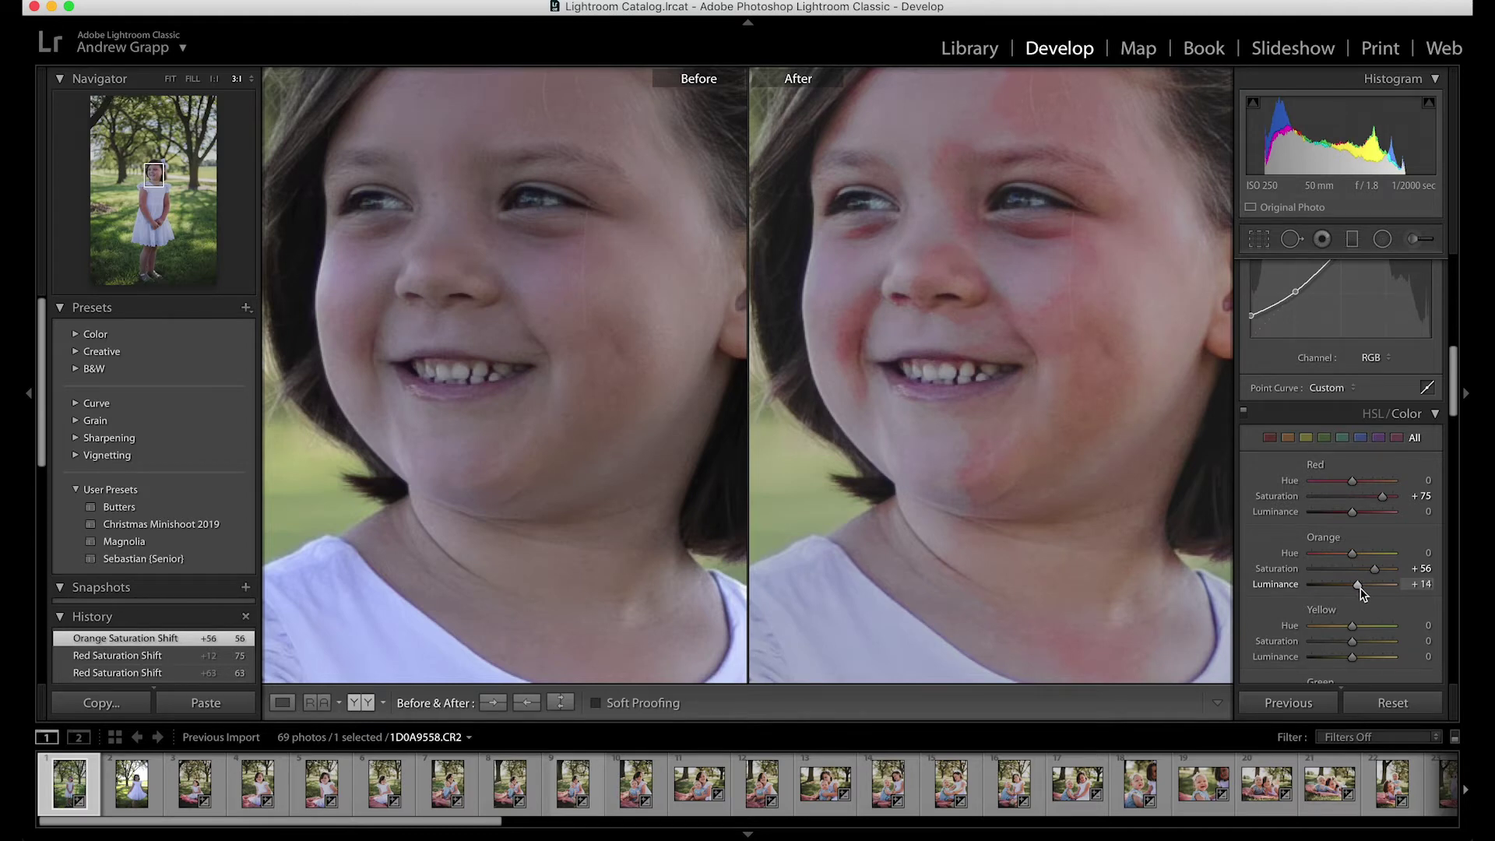
left_click_drag(1361, 593, 1361, 593)
scroll(1168, 502, "up", 3)
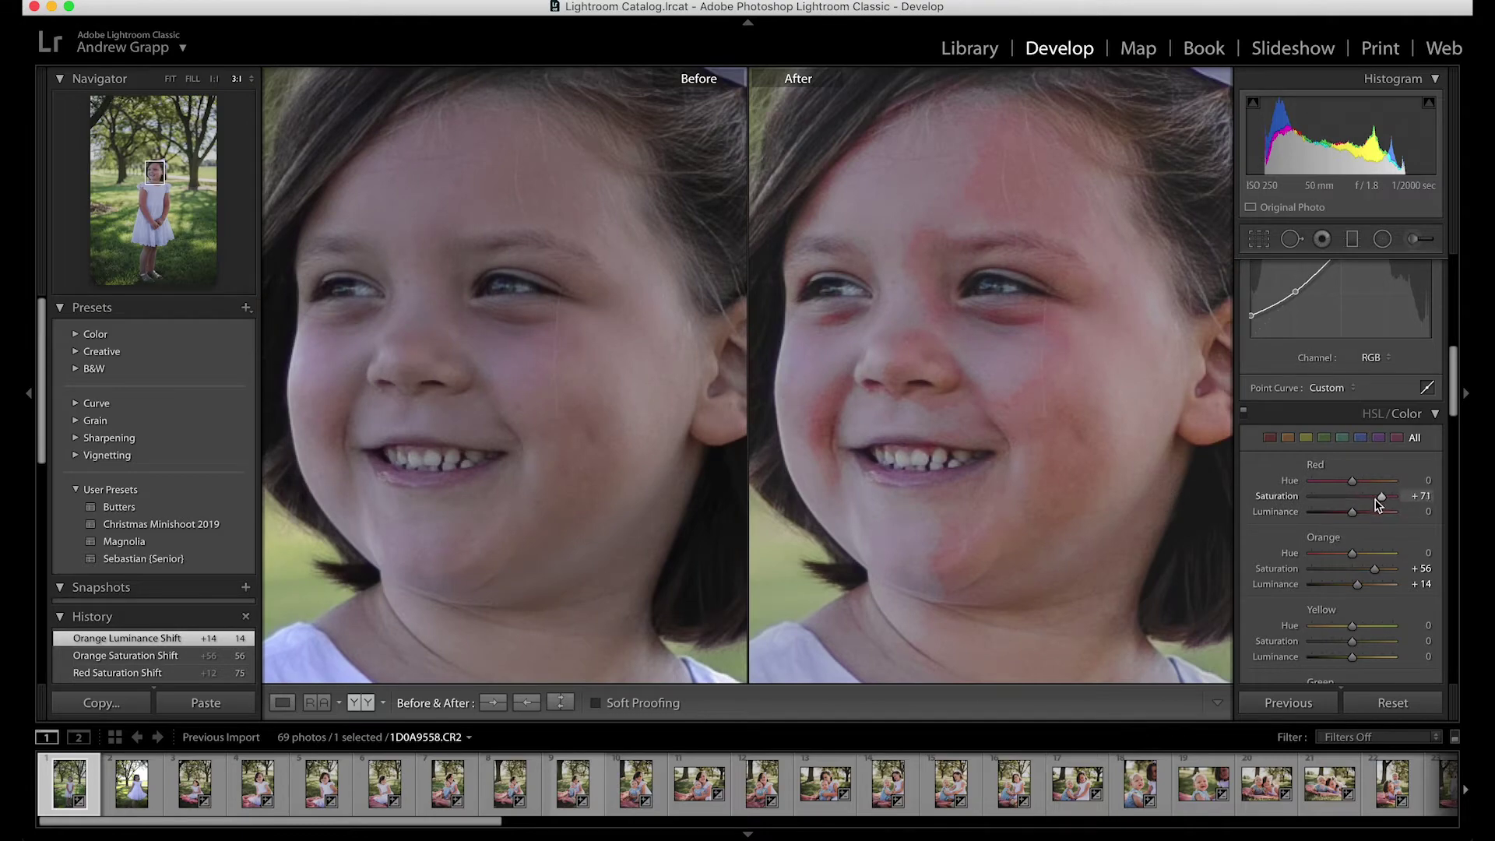
- Reduce the red saturation to +53 and check the skin tones against the original
left_click_drag(1376, 503, 1373, 503)
key("super+minus")
key("super+minus")
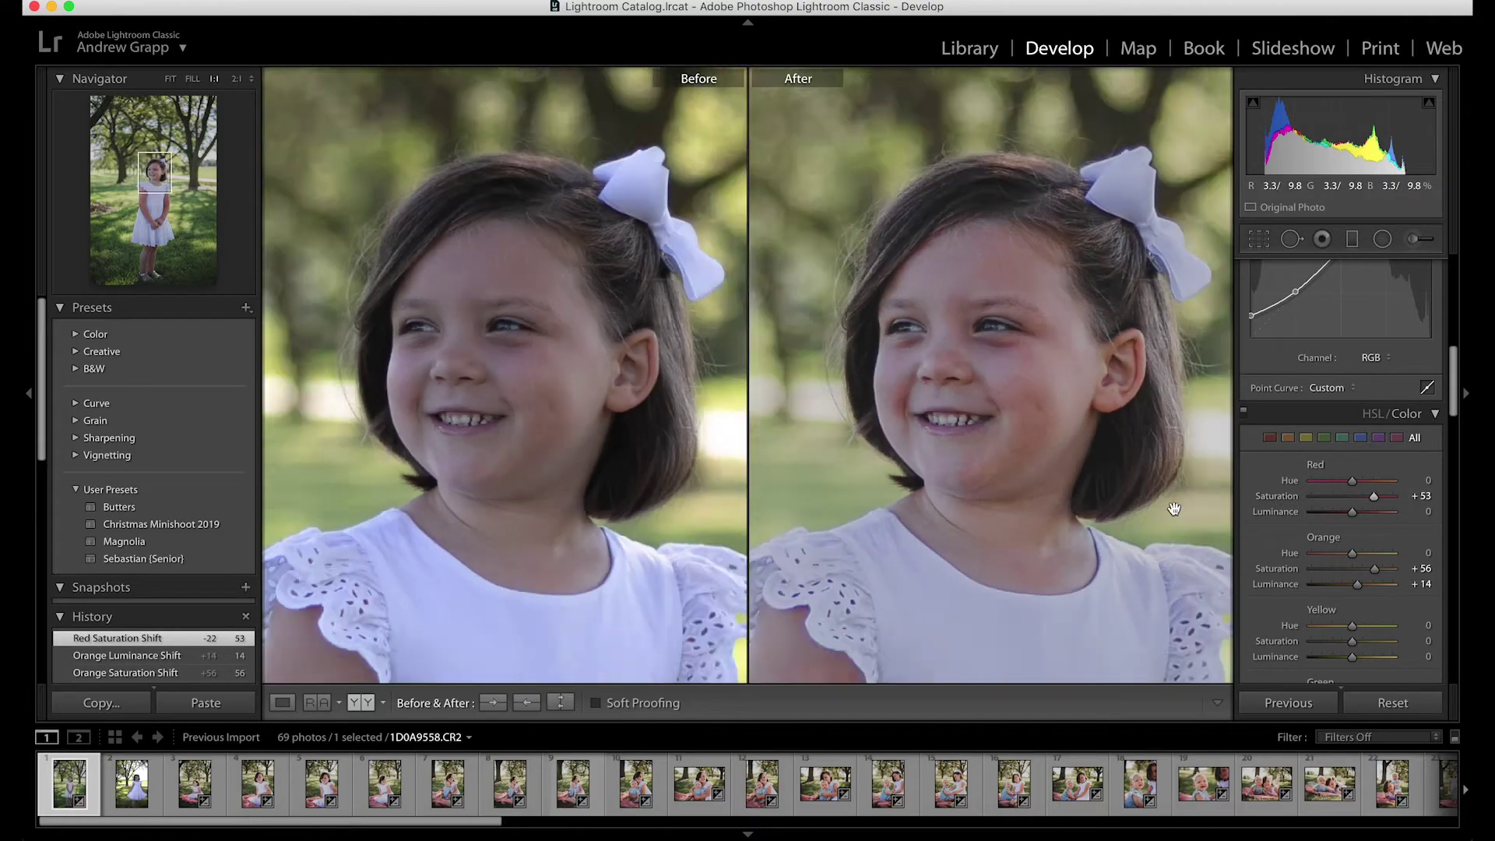
key("super+minus")
key("super+minus")
scroll(1191, 507, "down", 3)
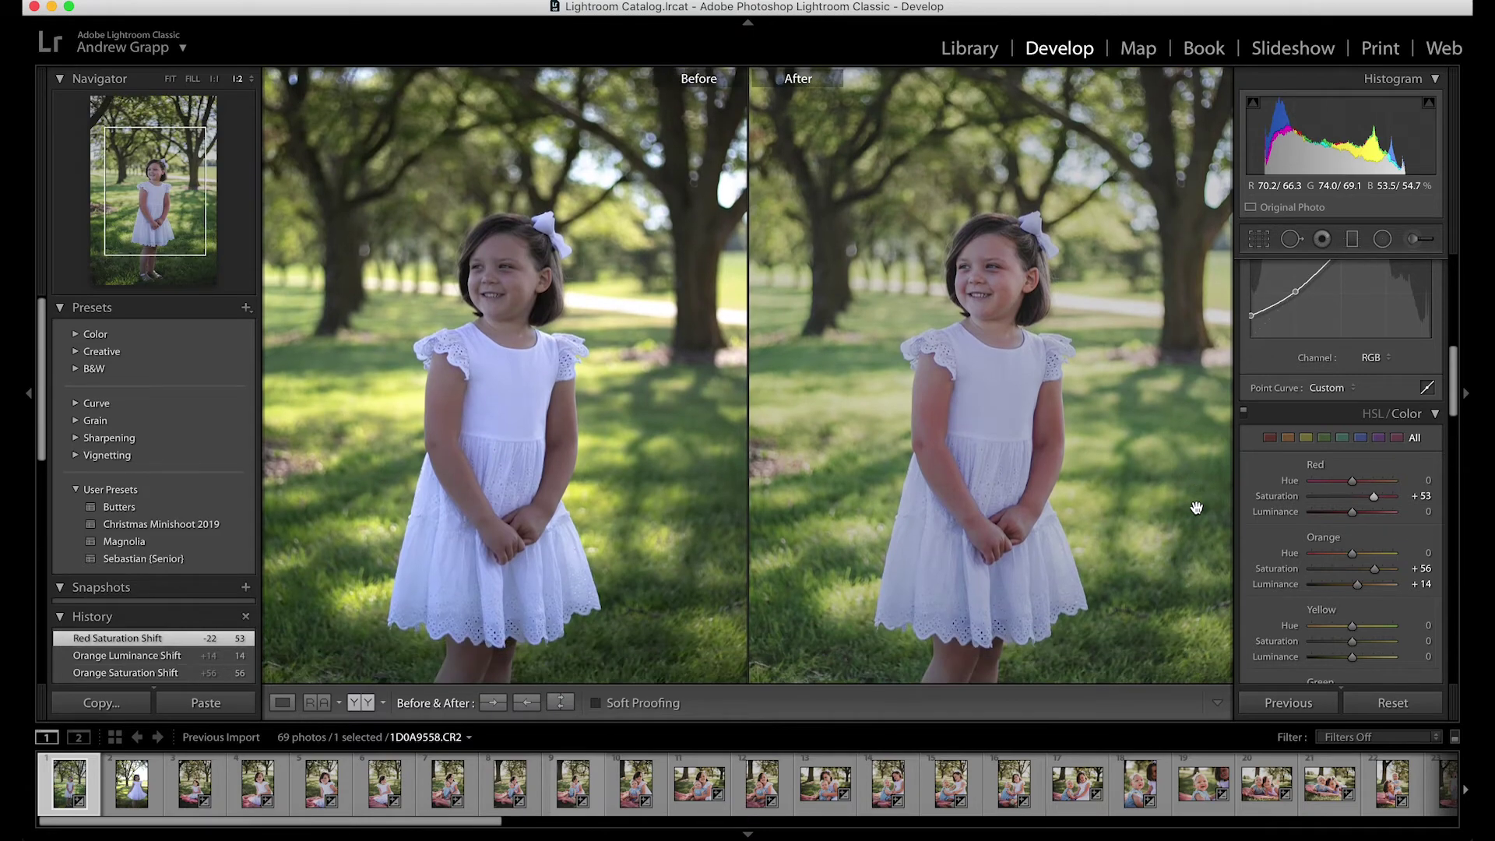
- Set the yellow hue to −6 and the yellow saturation to −34
key("super+minus")
left_click_drag(1352, 625, 1337, 646)
key("super+equal")
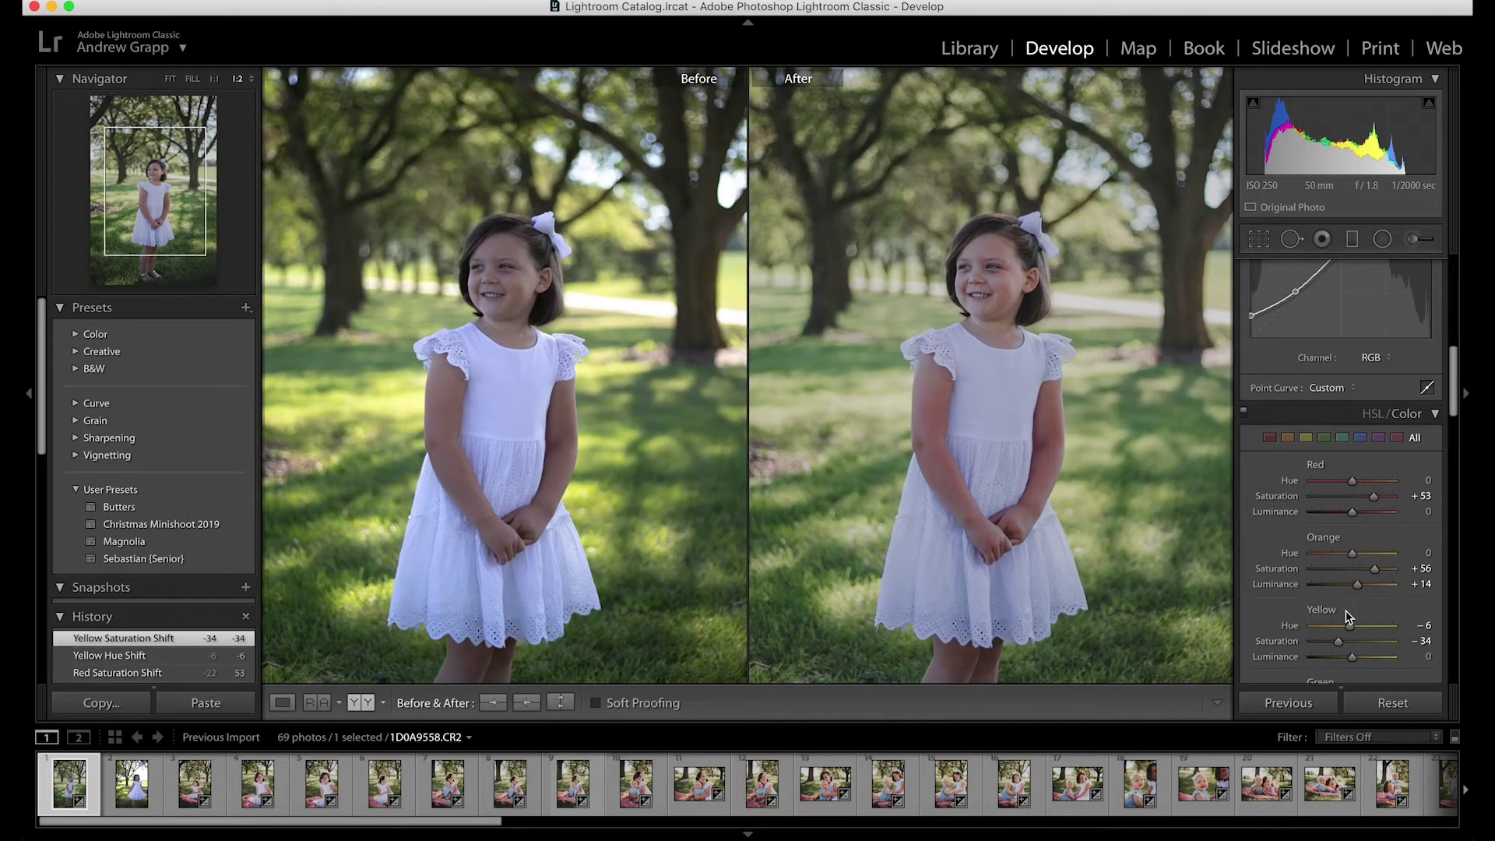
- Warm the white balance by setting Temp to 6,827 and Tint to +15
scroll(1349, 615, "down", 4)
scroll(1349, 615, "up", 6)
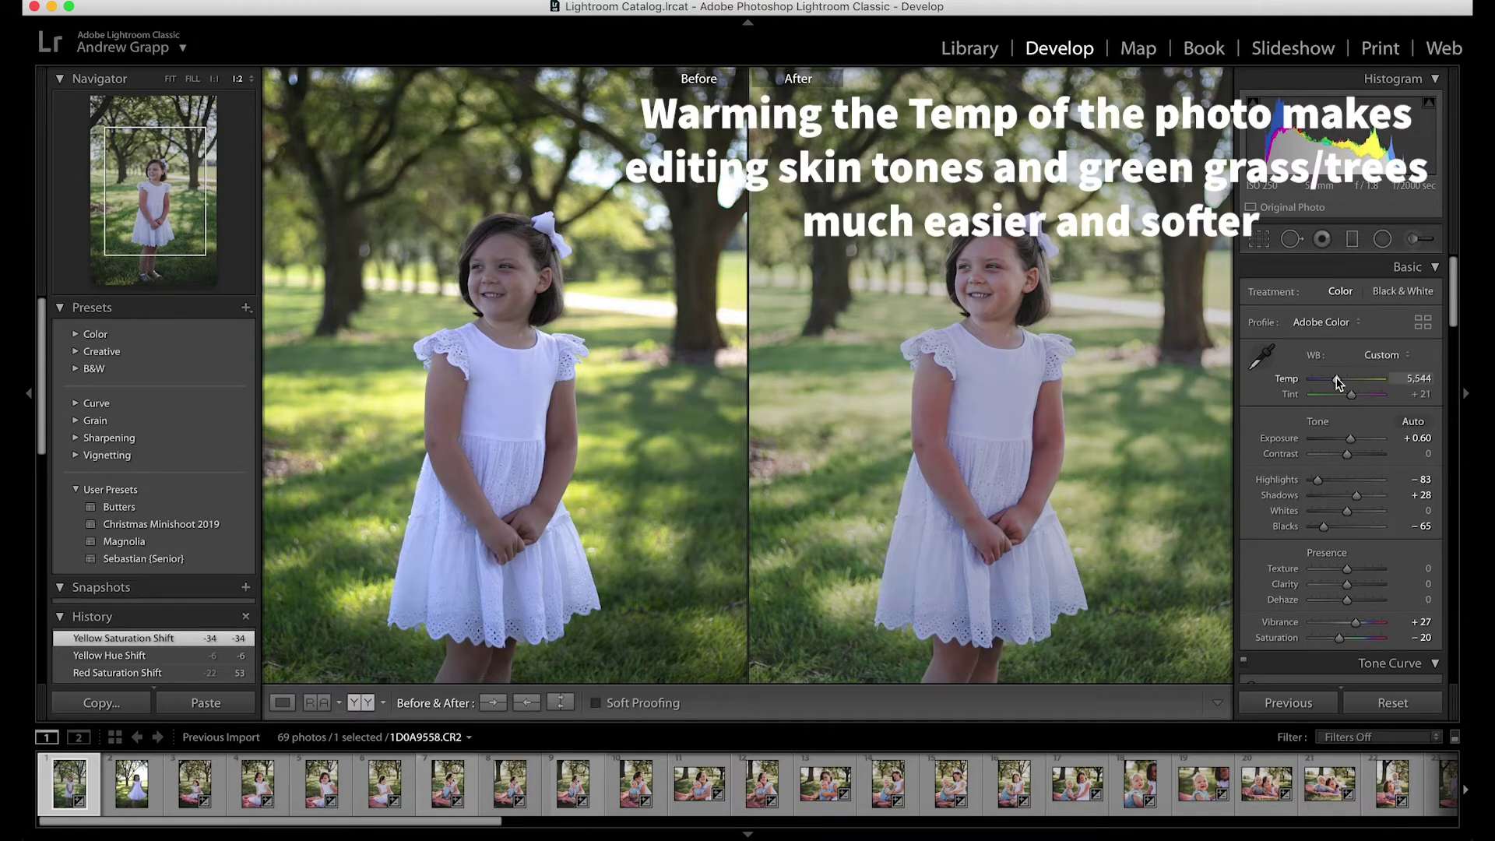
left_click_drag(1335, 379, 1351, 399)
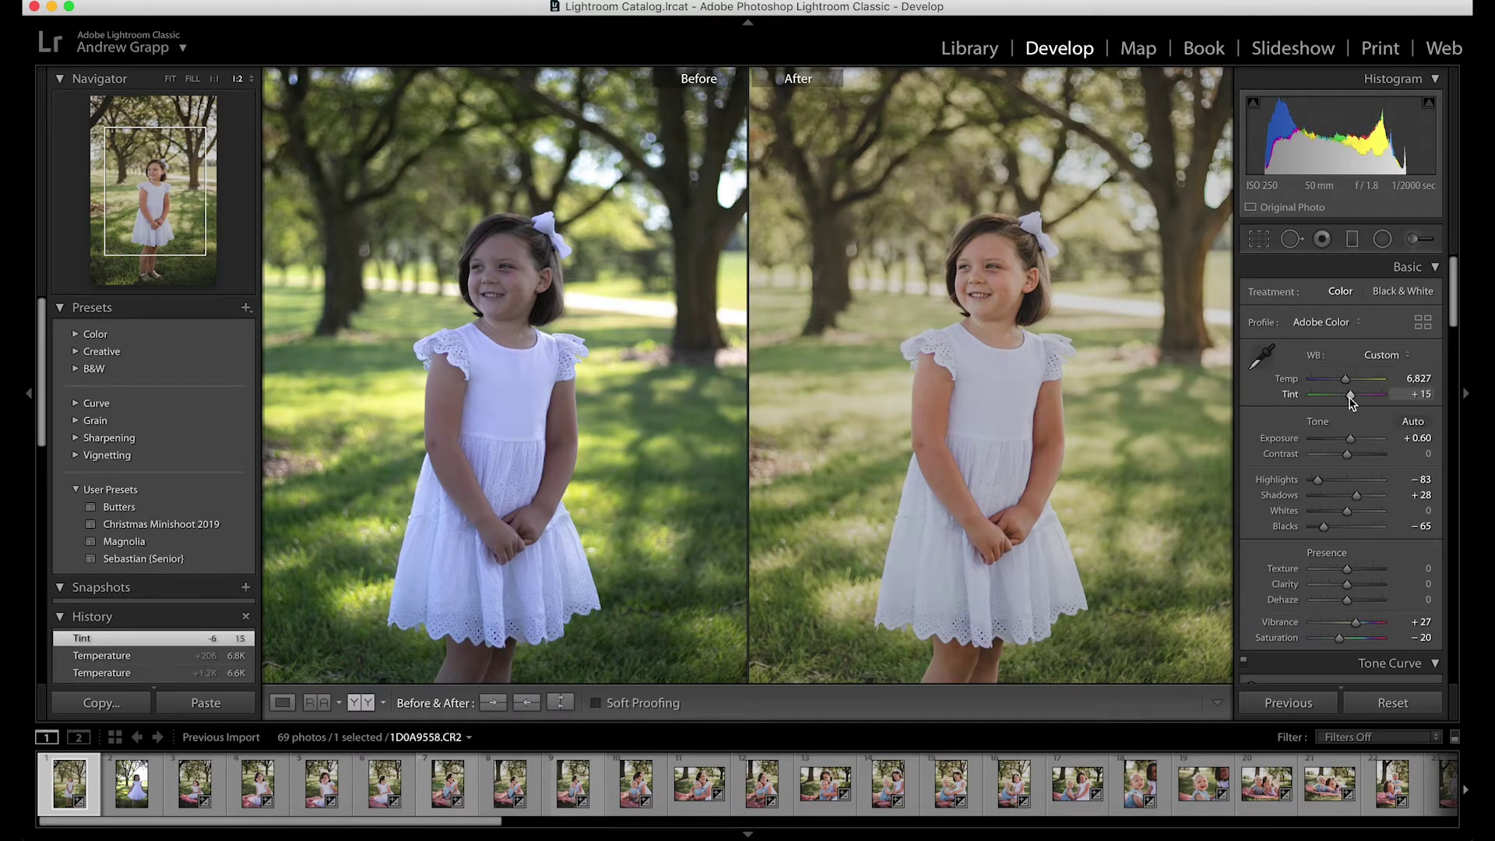
key("super+minus")
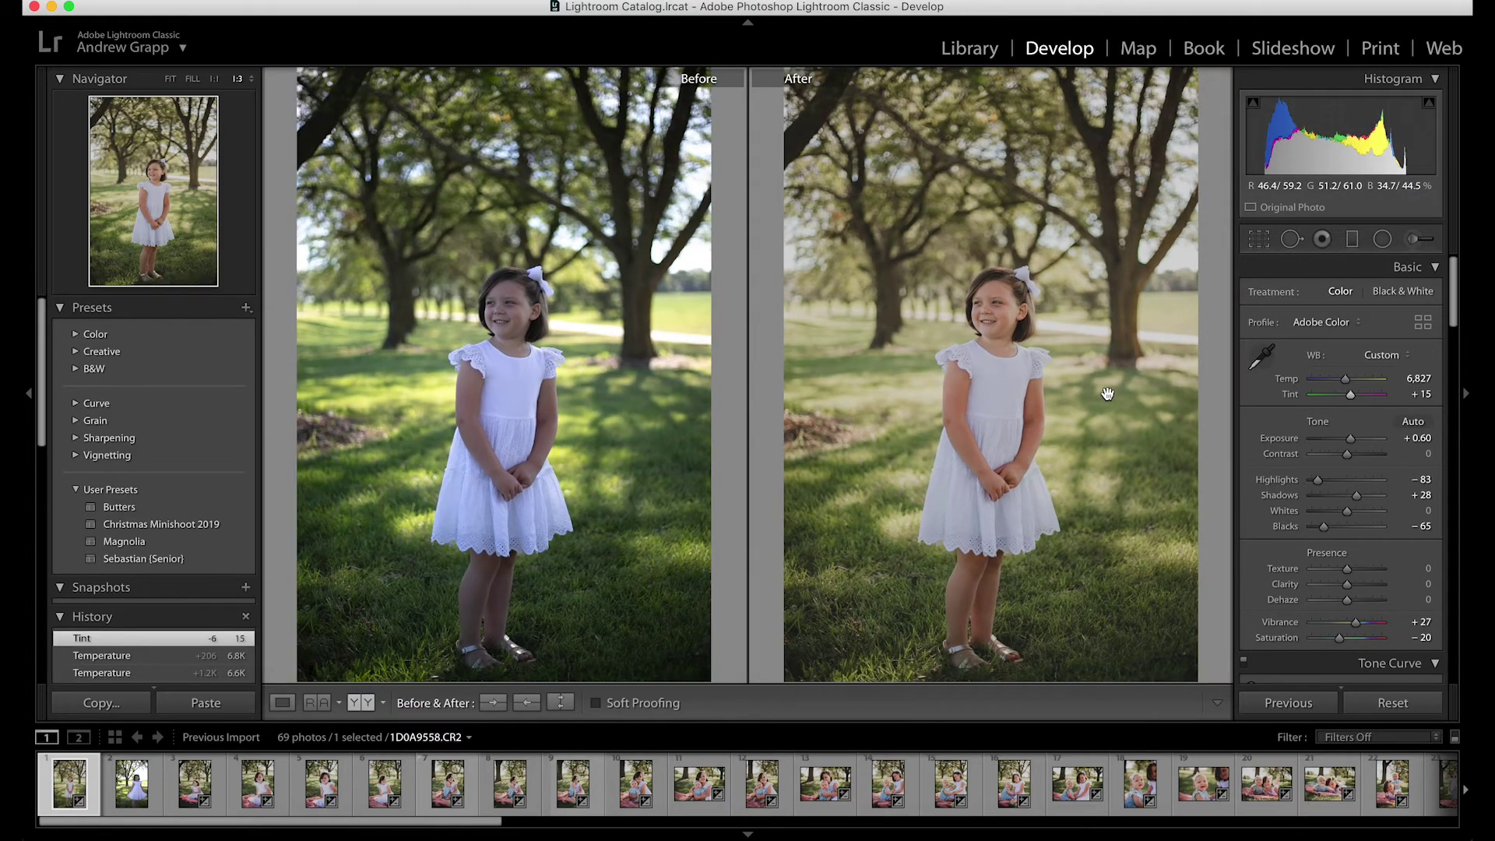
- Examine the warmed skin tones on the face and set the red saturation to +75
key("super+equal")
key("super+equal")
key("super+equal")
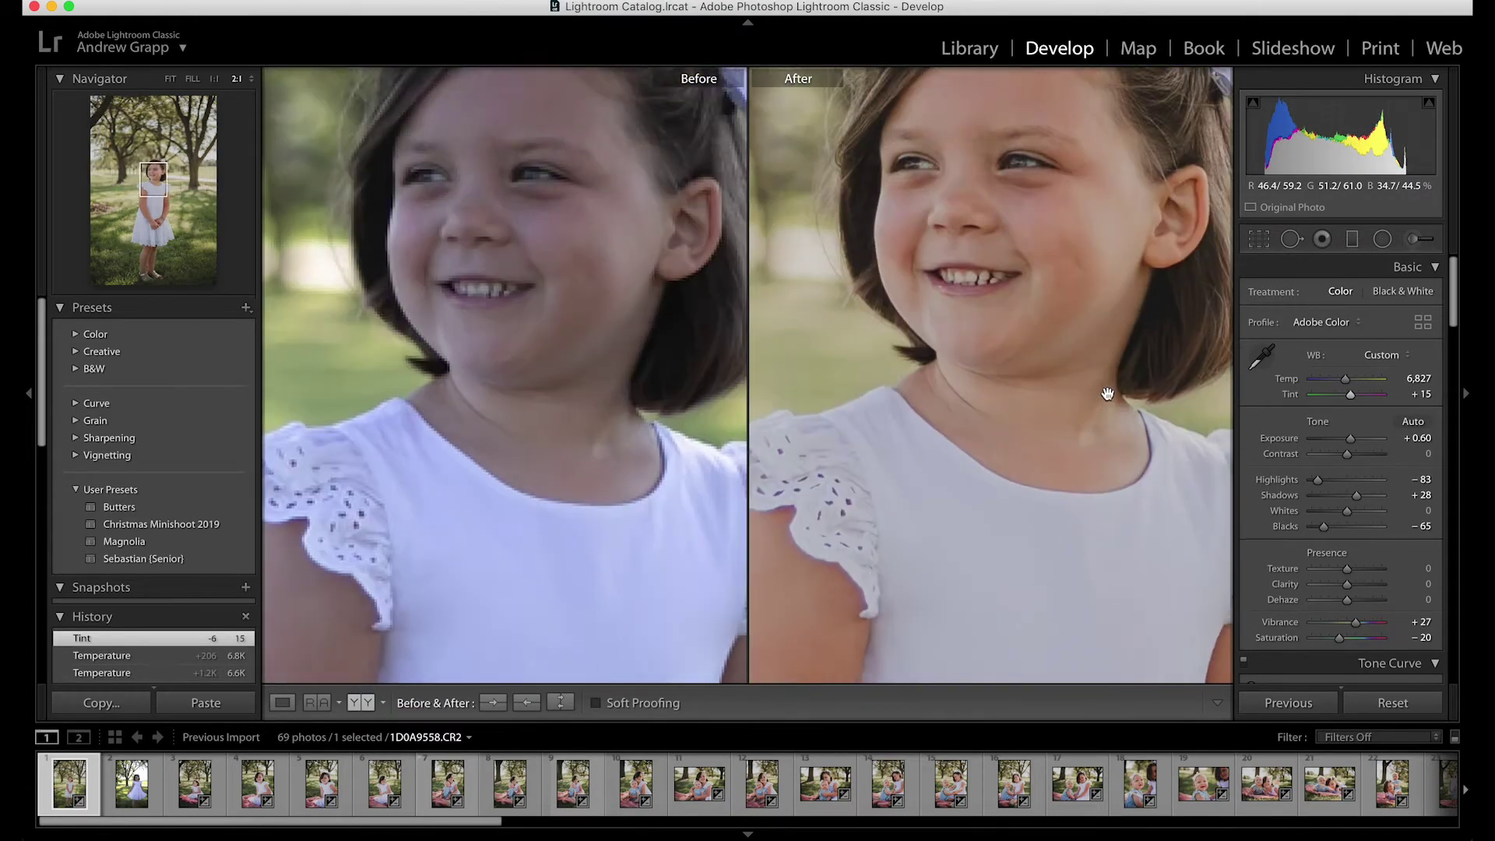
scroll(1107, 393, "up", 2)
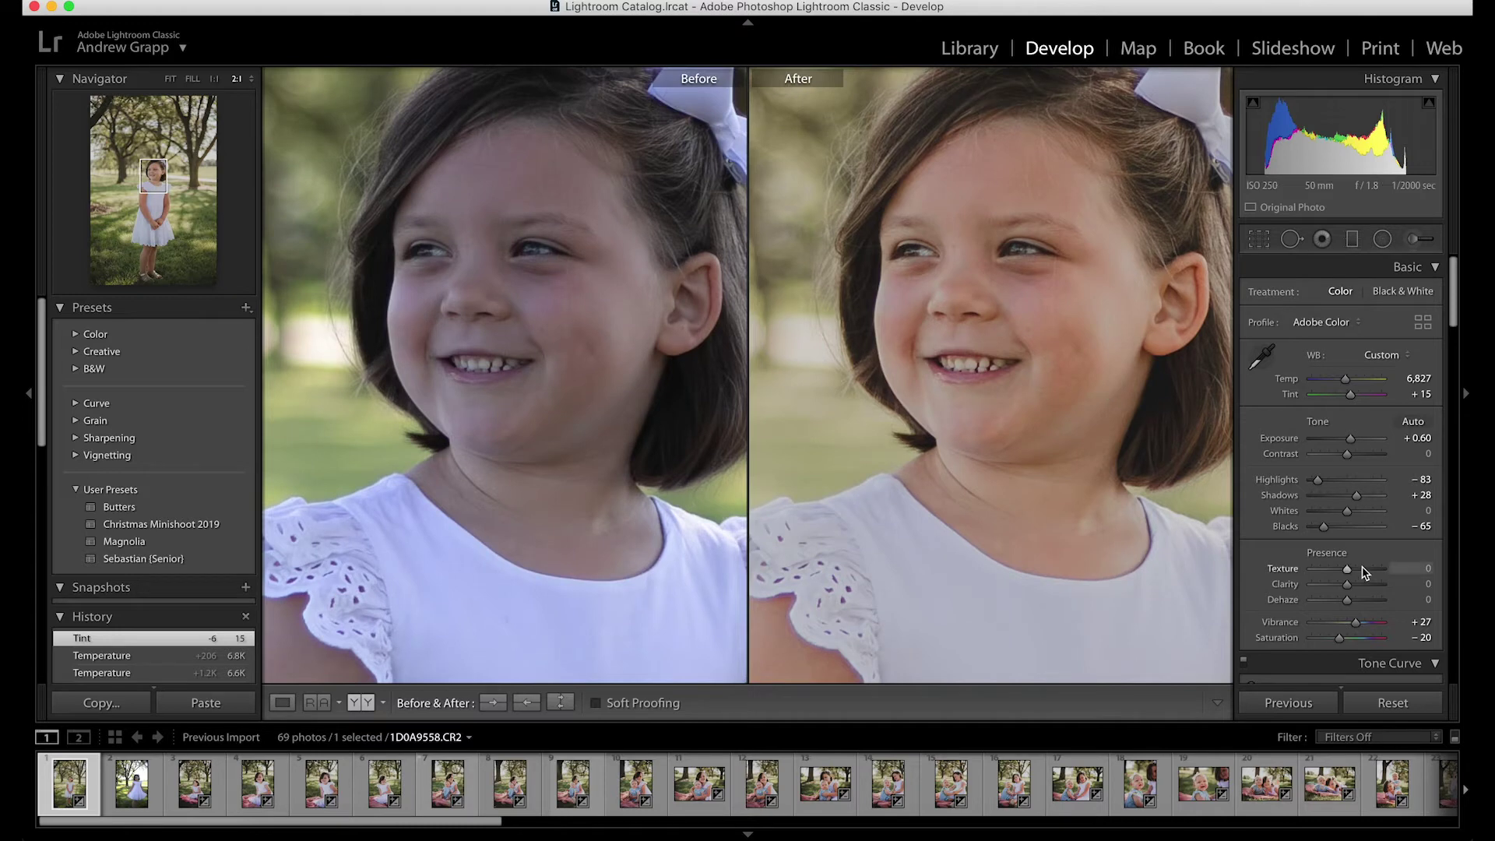
scroll(1363, 572, "down", 10)
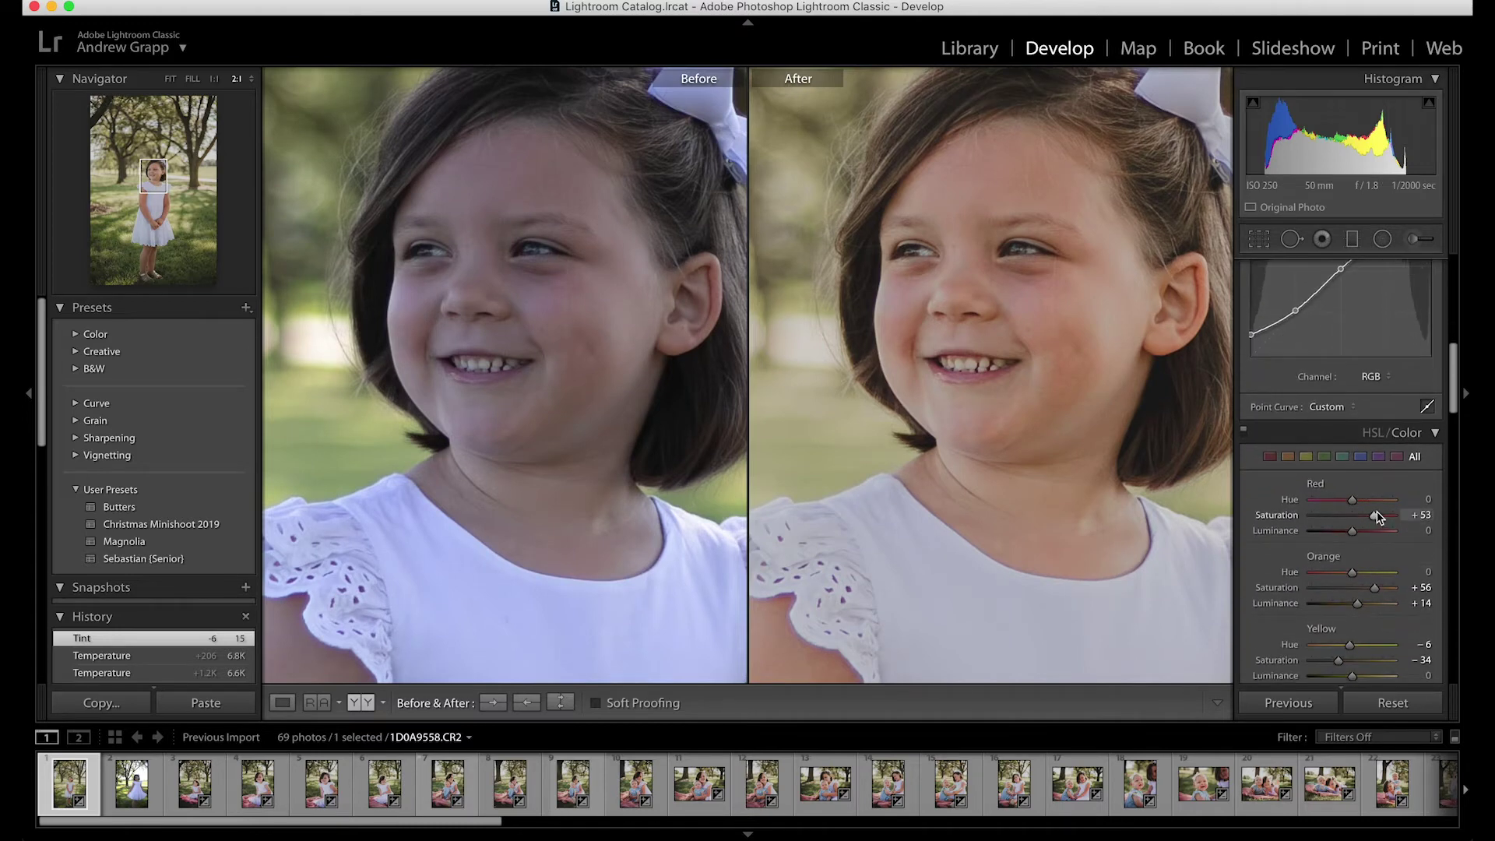
left_click_drag(1379, 522, 1381, 524)
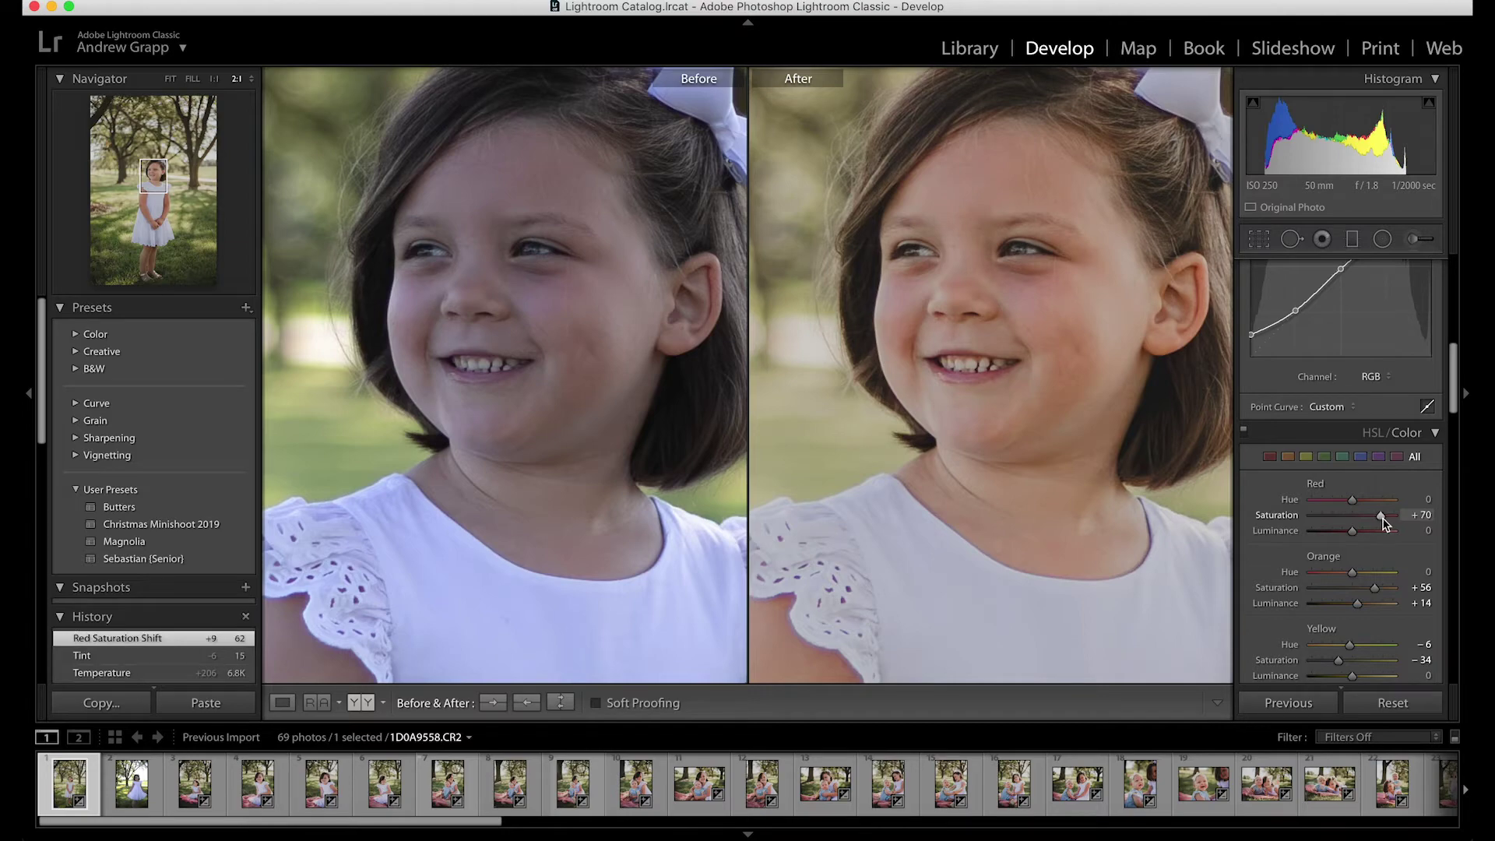
left_click_drag(1382, 523, 1385, 523)
scroll(1353, 438, "down", 5)
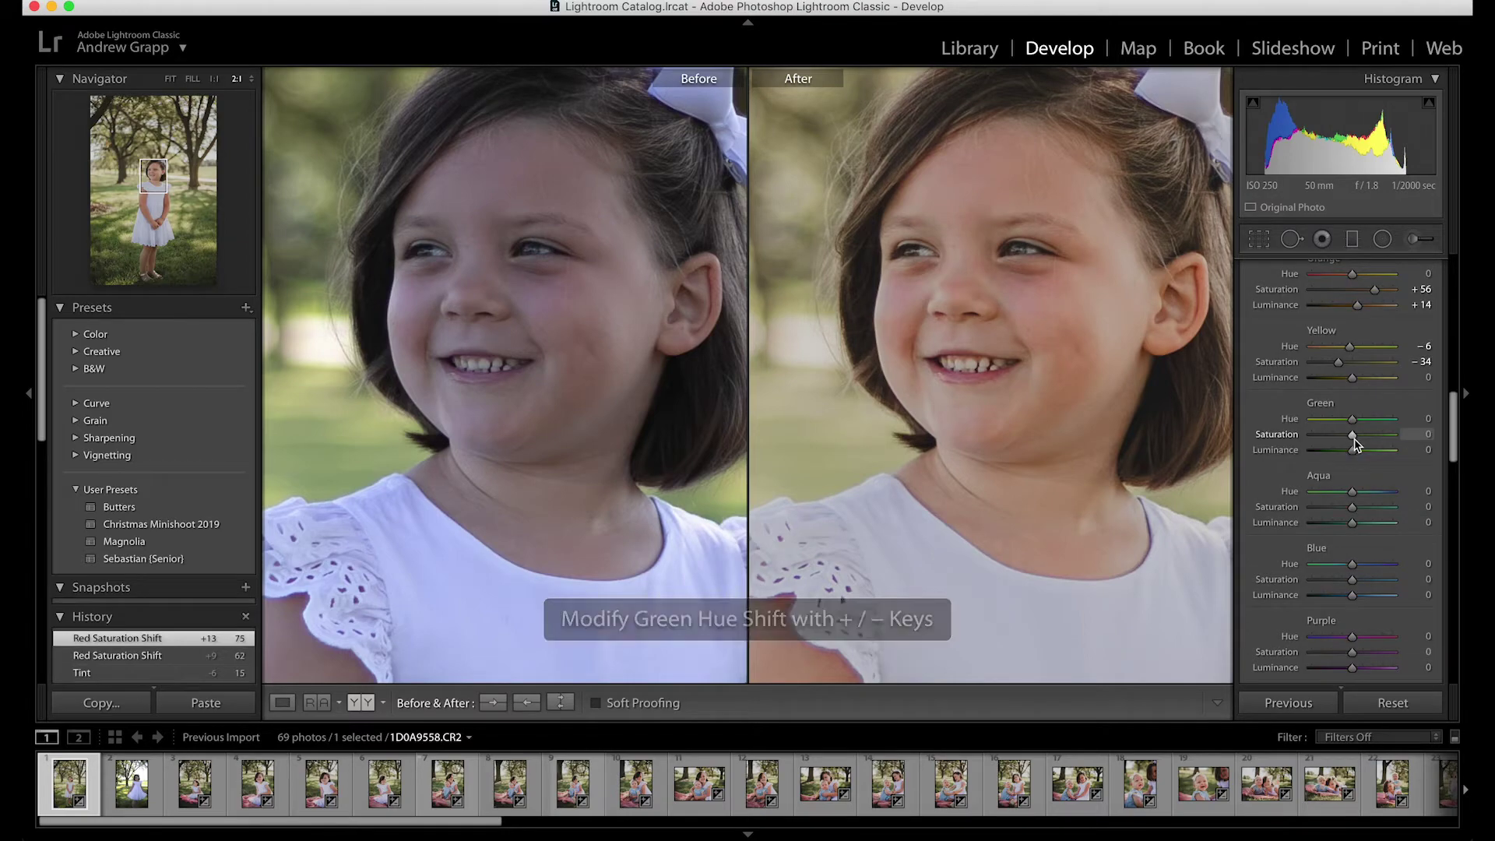
- Mute and darken the greens by setting green saturation to −55 and green luminance to −85
left_click(1013, 424)
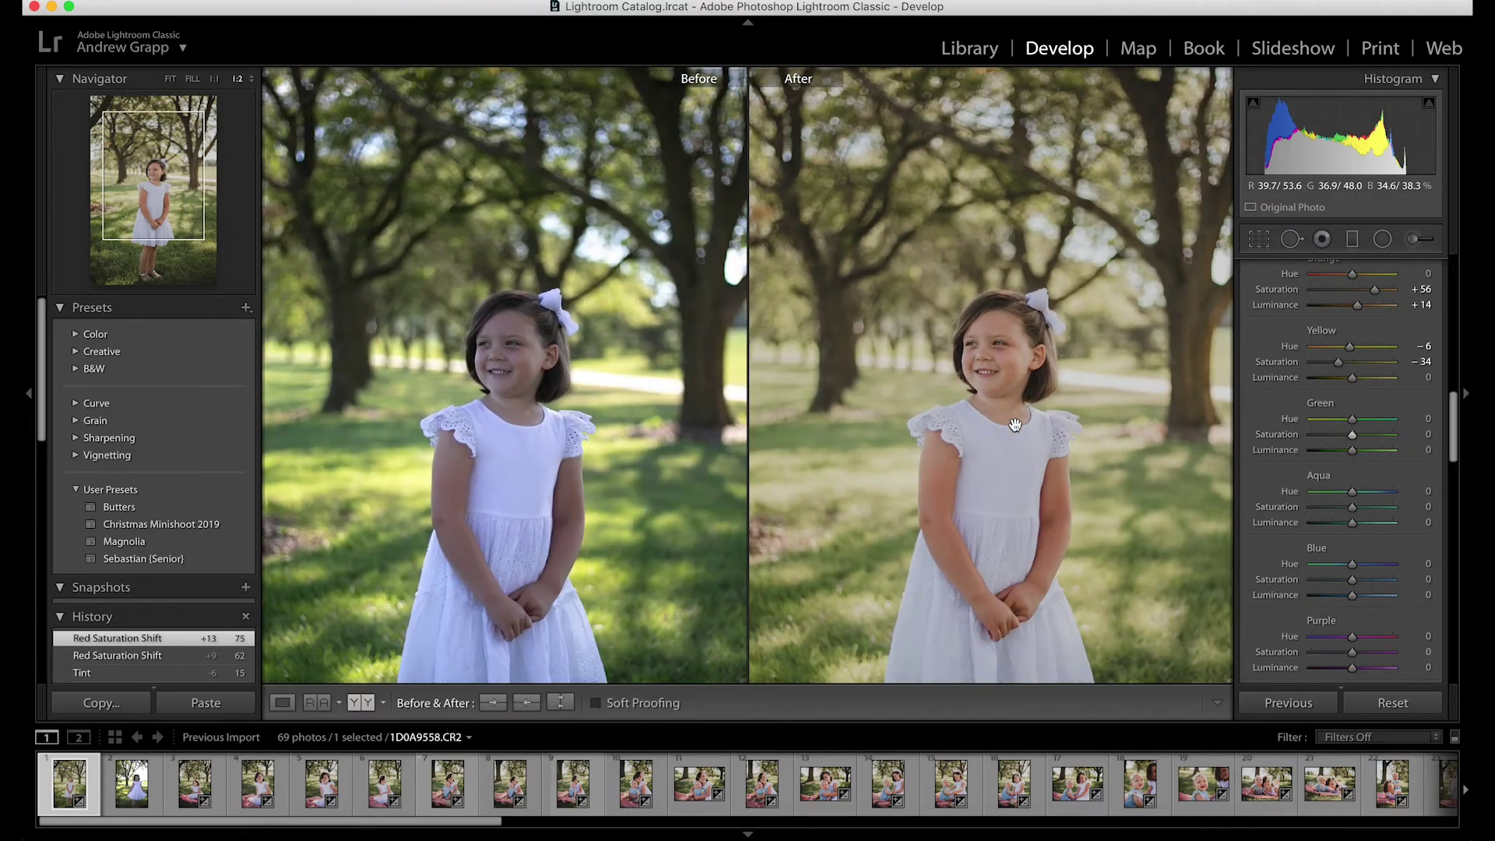
key("super+minus")
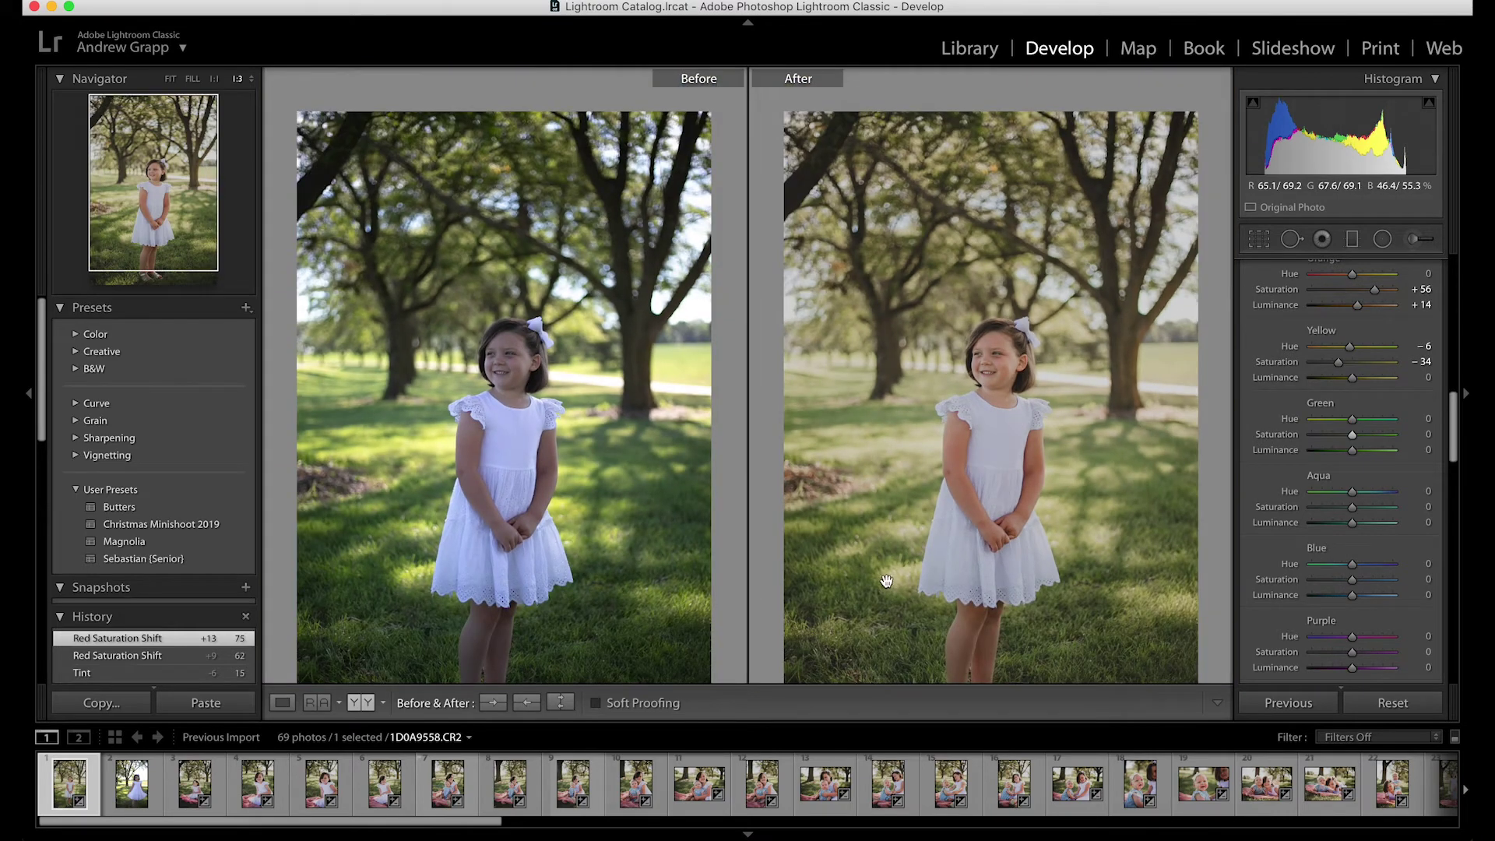
left_click_drag(1347, 436, 1333, 437)
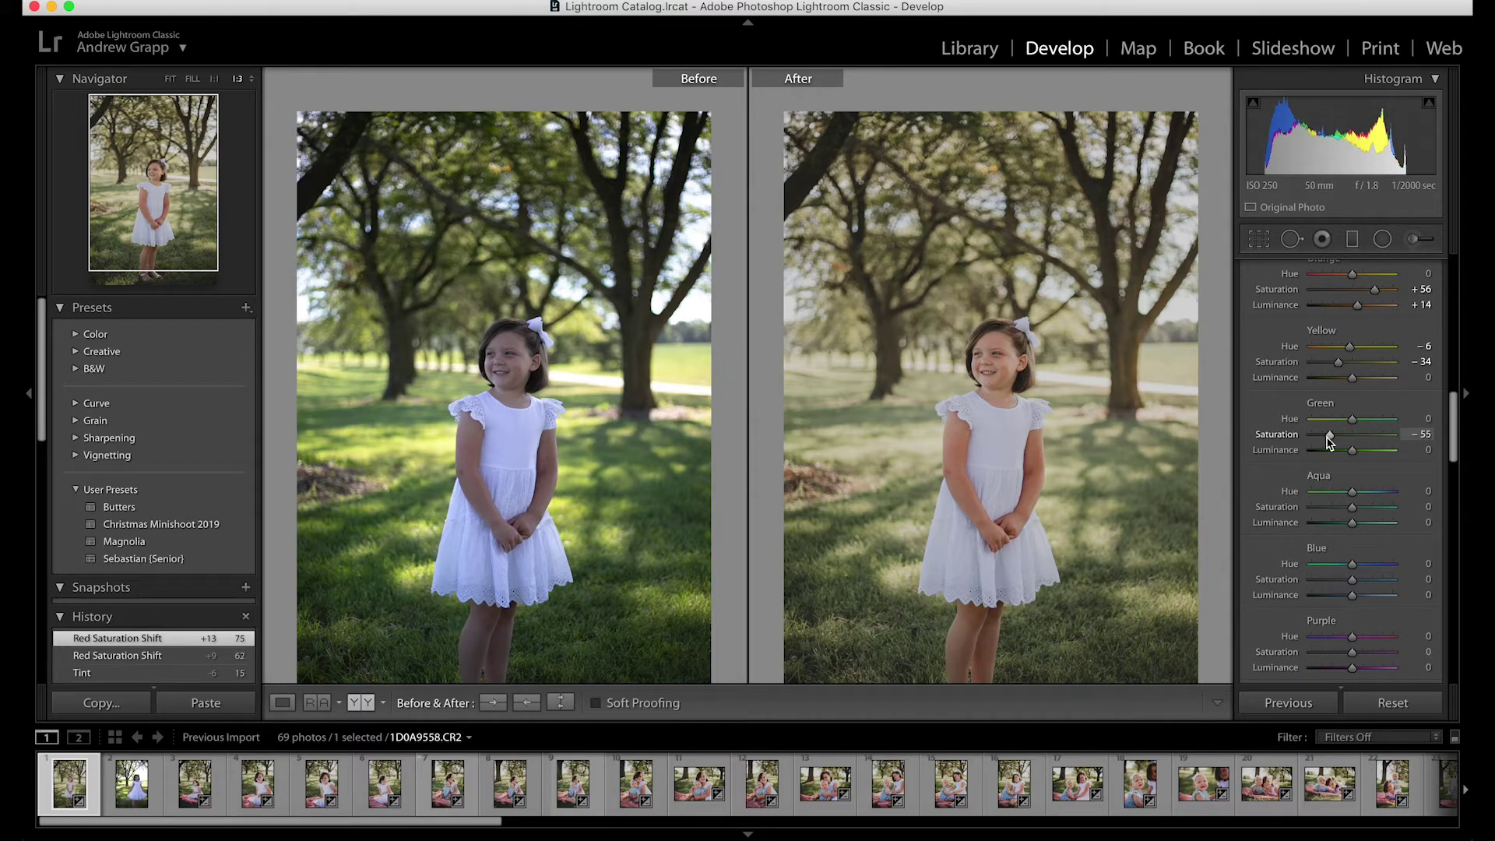
left_click_drag(1352, 452, 1315, 460)
scroll(1118, 510, "down", 3)
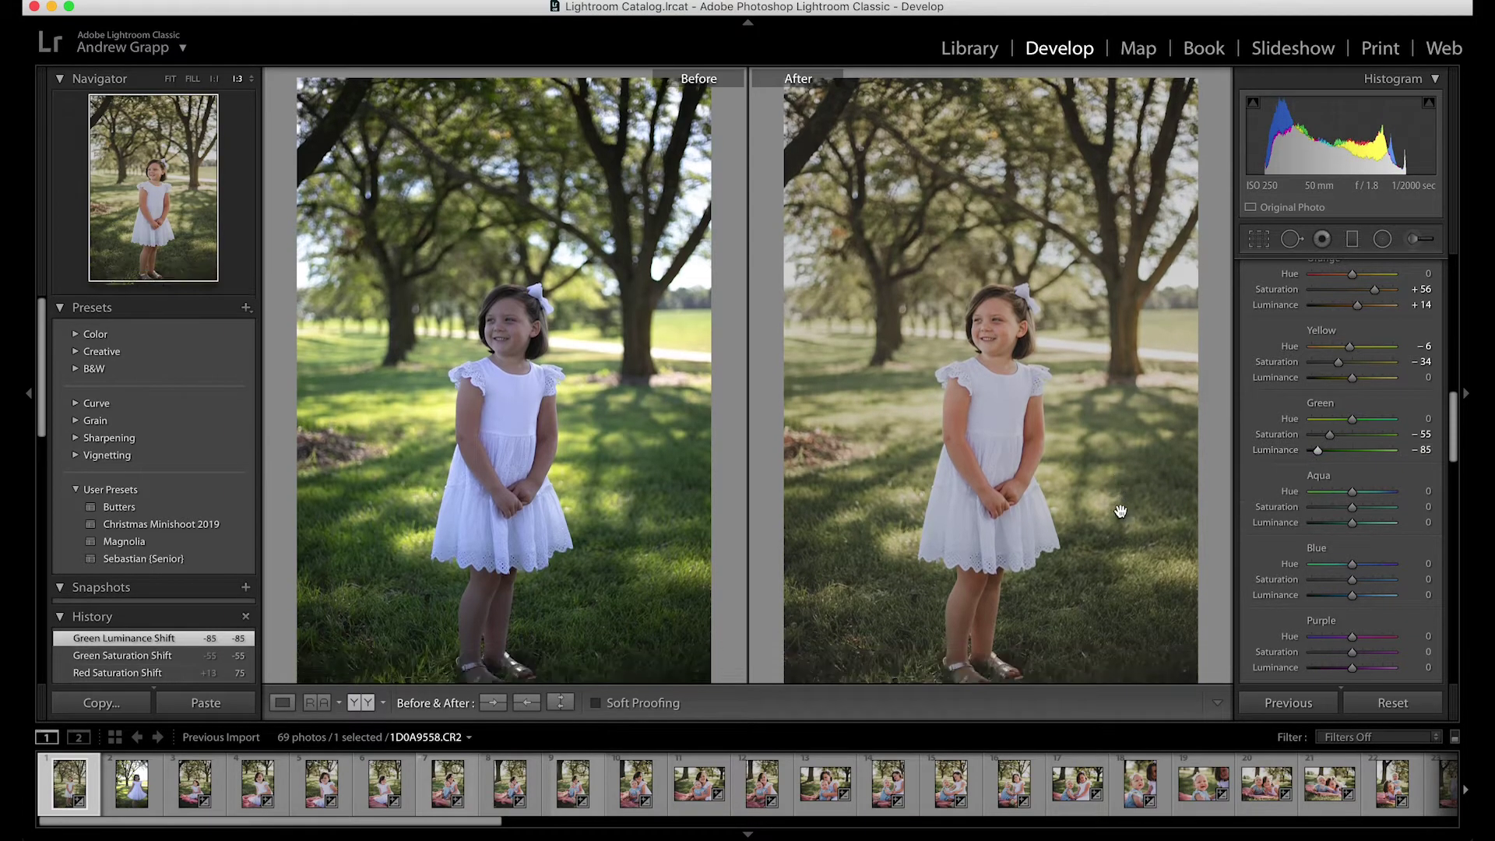
- Compare the dress, skin and grass in the before and after versions, close up and across the whole photo
left_click(452, 594)
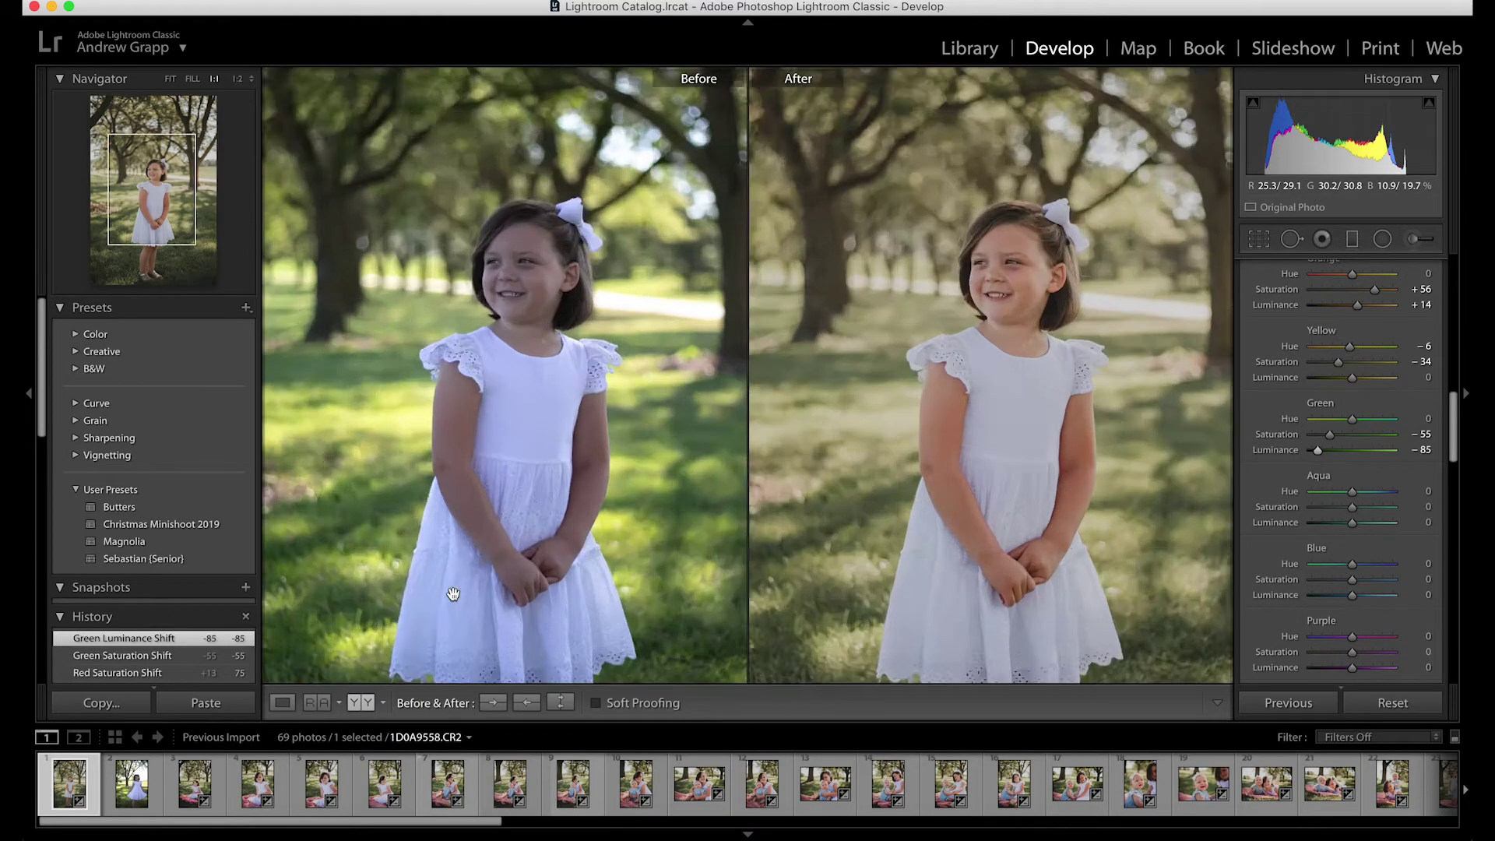
scroll(453, 594, "down", 10)
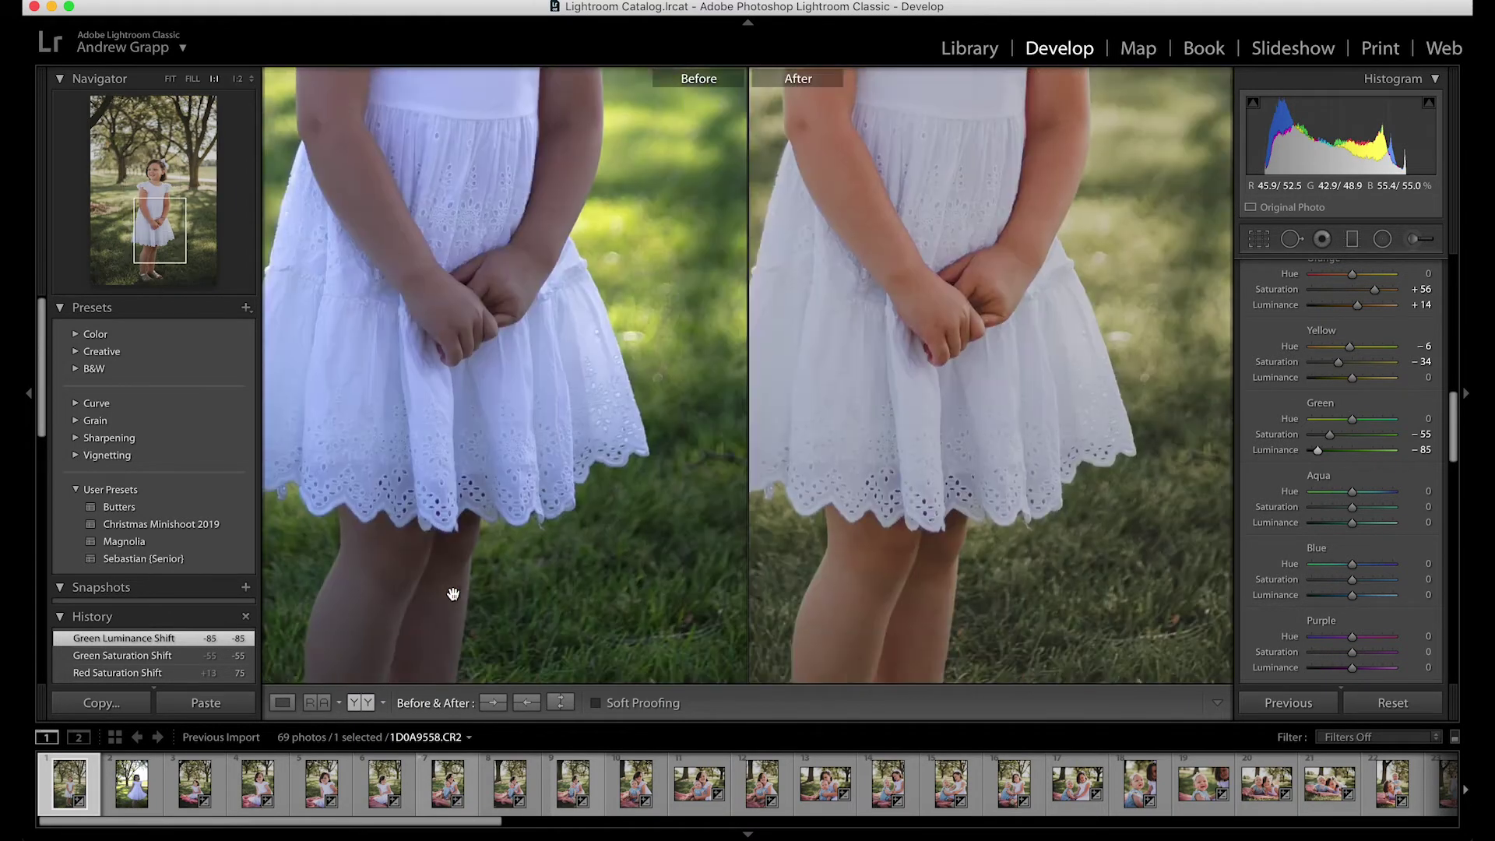
scroll(451, 594, "right", 5)
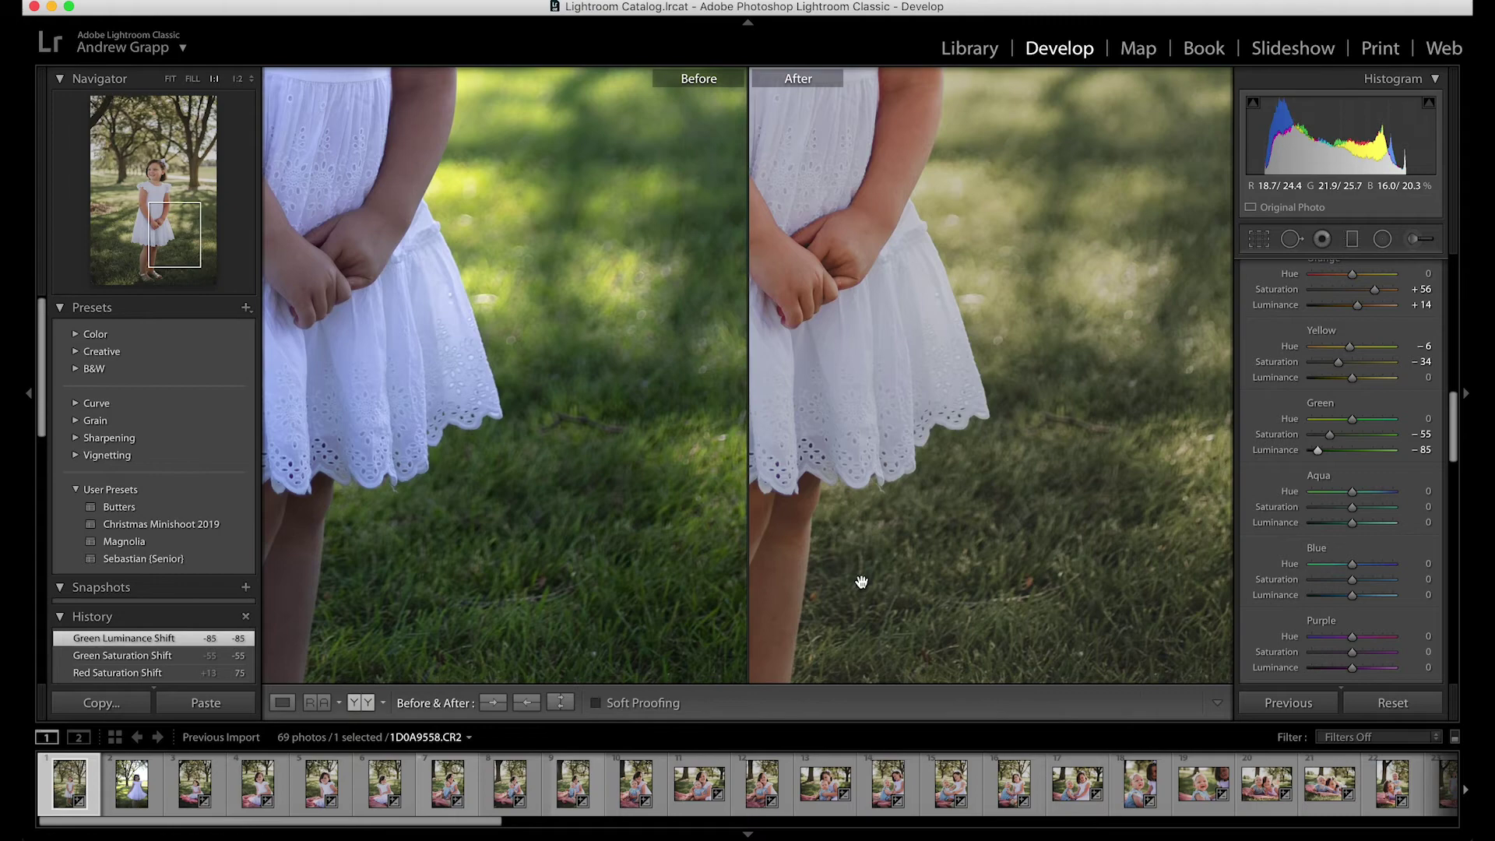
left_click(616, 548)
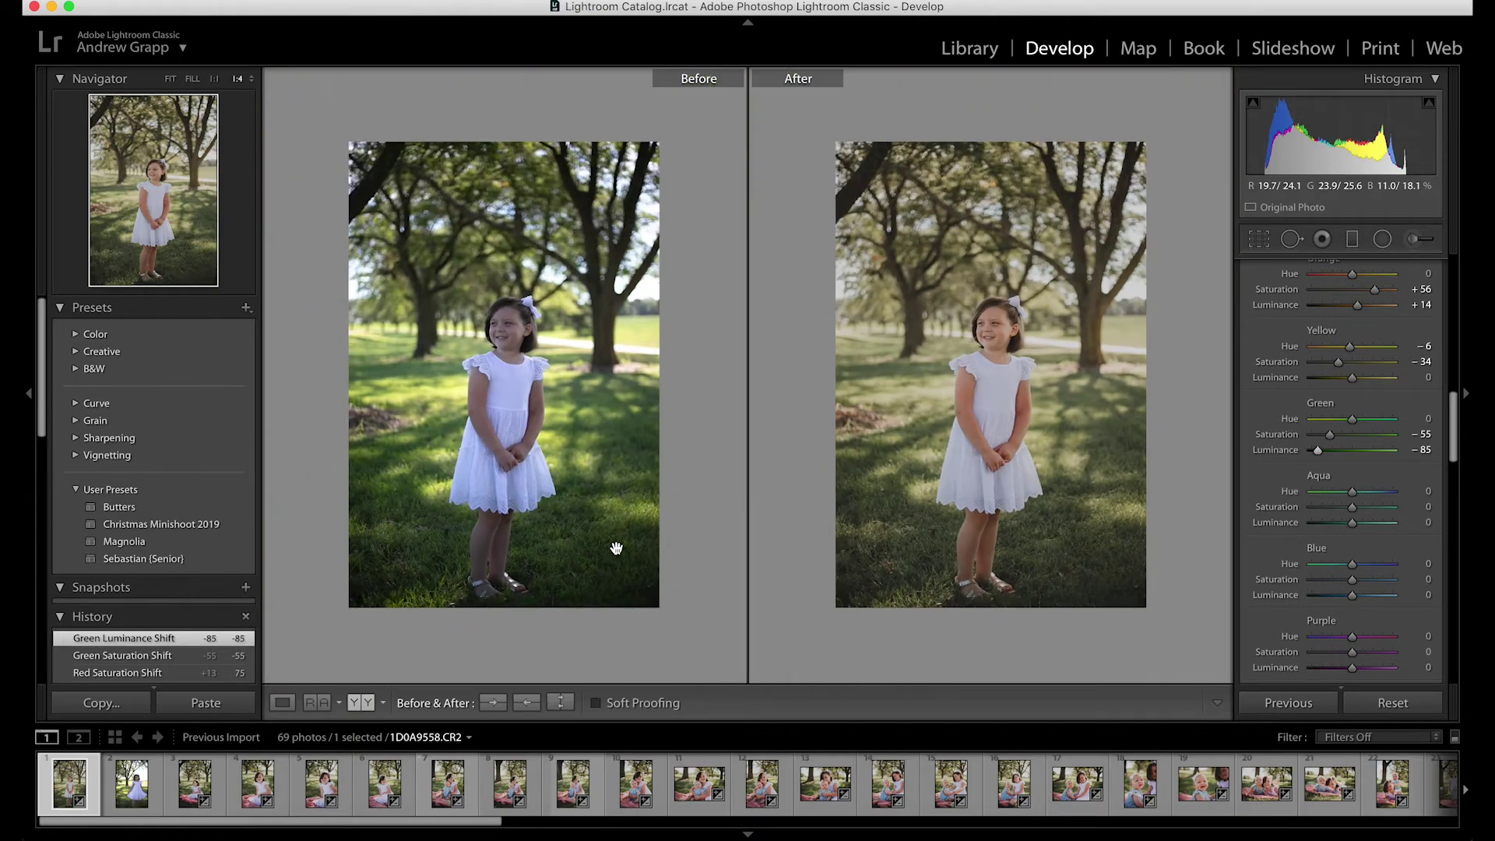
left_click(616, 548)
scroll(614, 565, "up", 3)
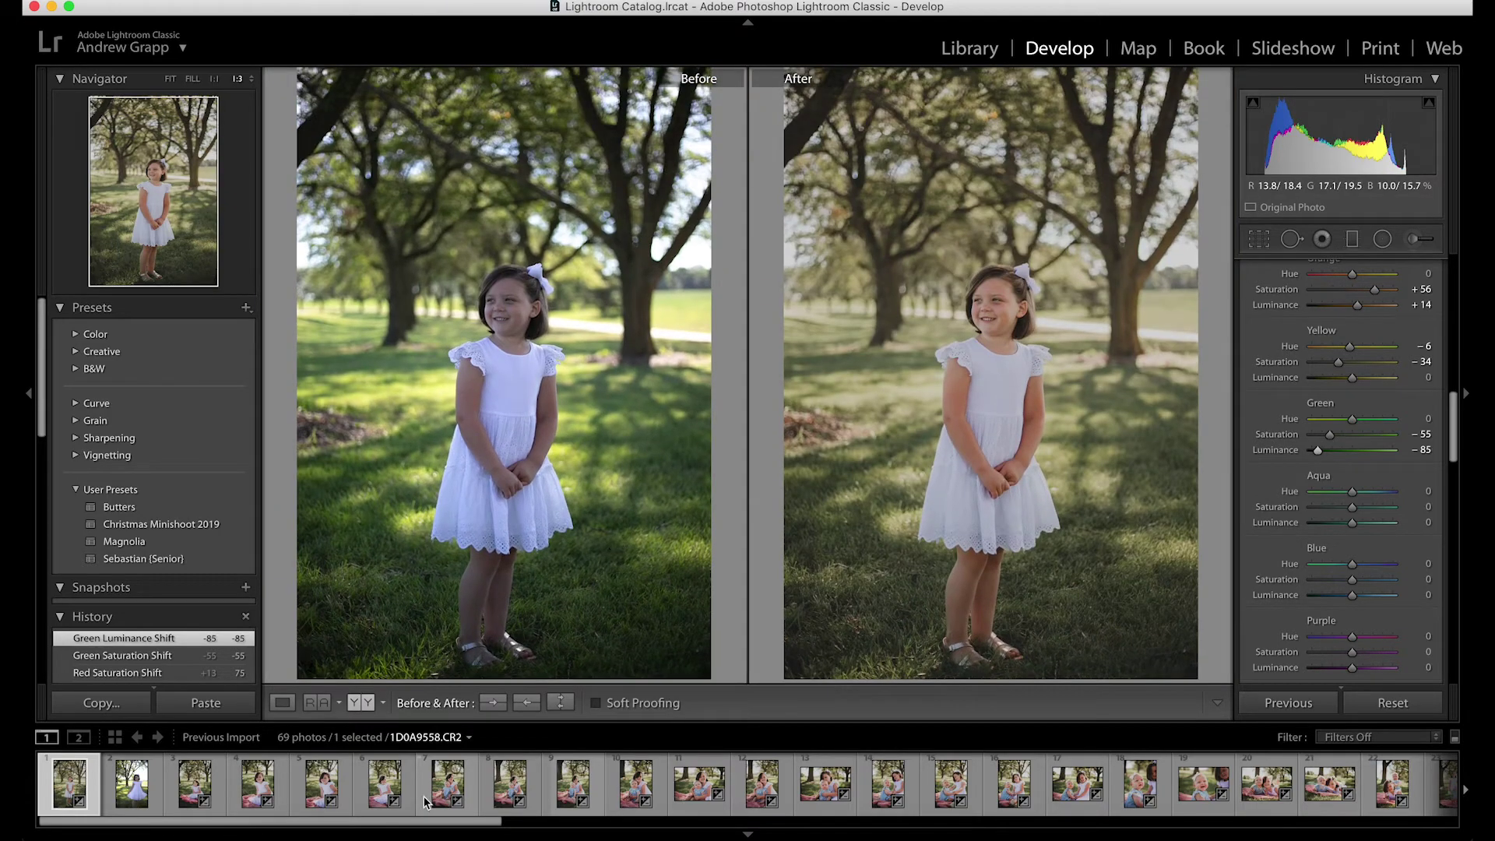
- Set the aqua hue to −25 and aqua saturation to +47, and lower the blue saturation to −28
mouse_move(1350, 492)
left_mouse_down()
mouse_move(1334, 498)
mouse_move(1372, 508)
left_mouse_up()
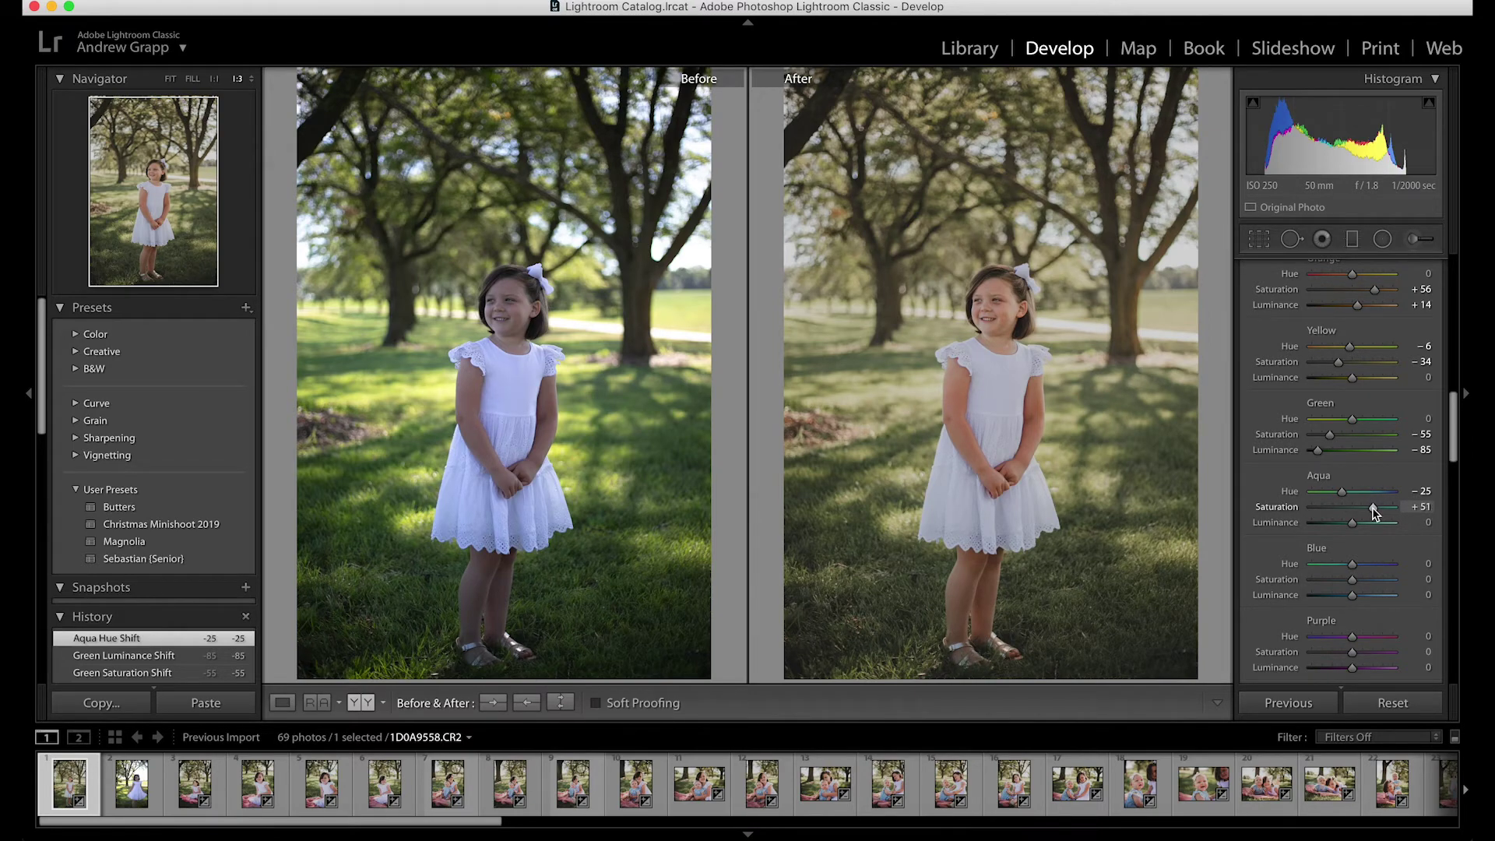
left_click_drag(1371, 508, 1371, 507)
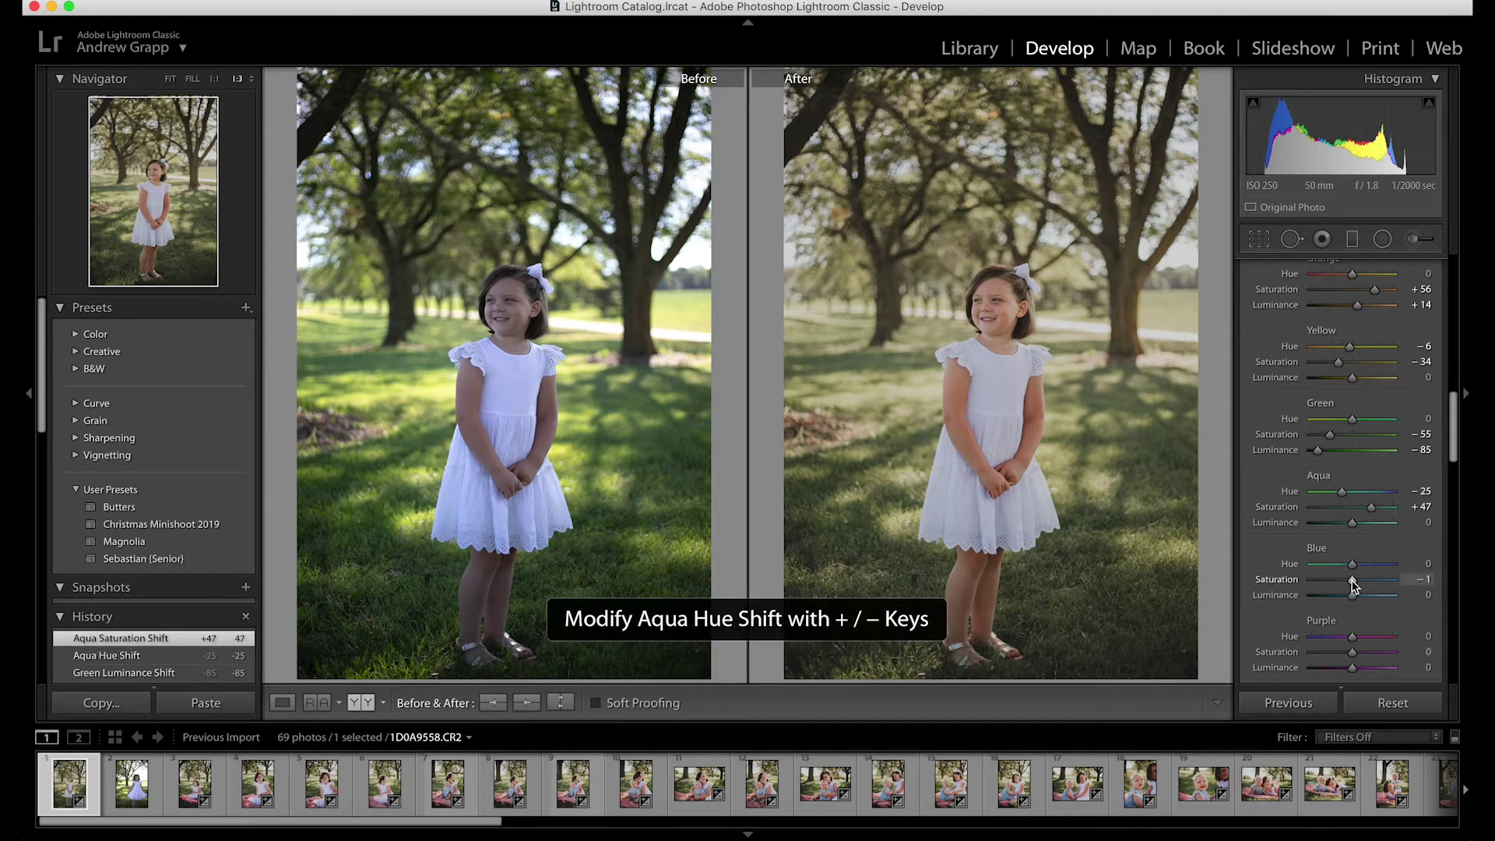
mouse_move(1349, 577)
left_mouse_down()
mouse_move(1391, 580)
mouse_move(1316, 582)
mouse_move(1372, 582)
mouse_move(1337, 584)
left_mouse_up()
left_click_drag(1344, 585, 1345, 584)
- Try purple saturation at −64 and magenta saturation at −51 while checking the hair bow and face, and reset both
left_click(921, 255)
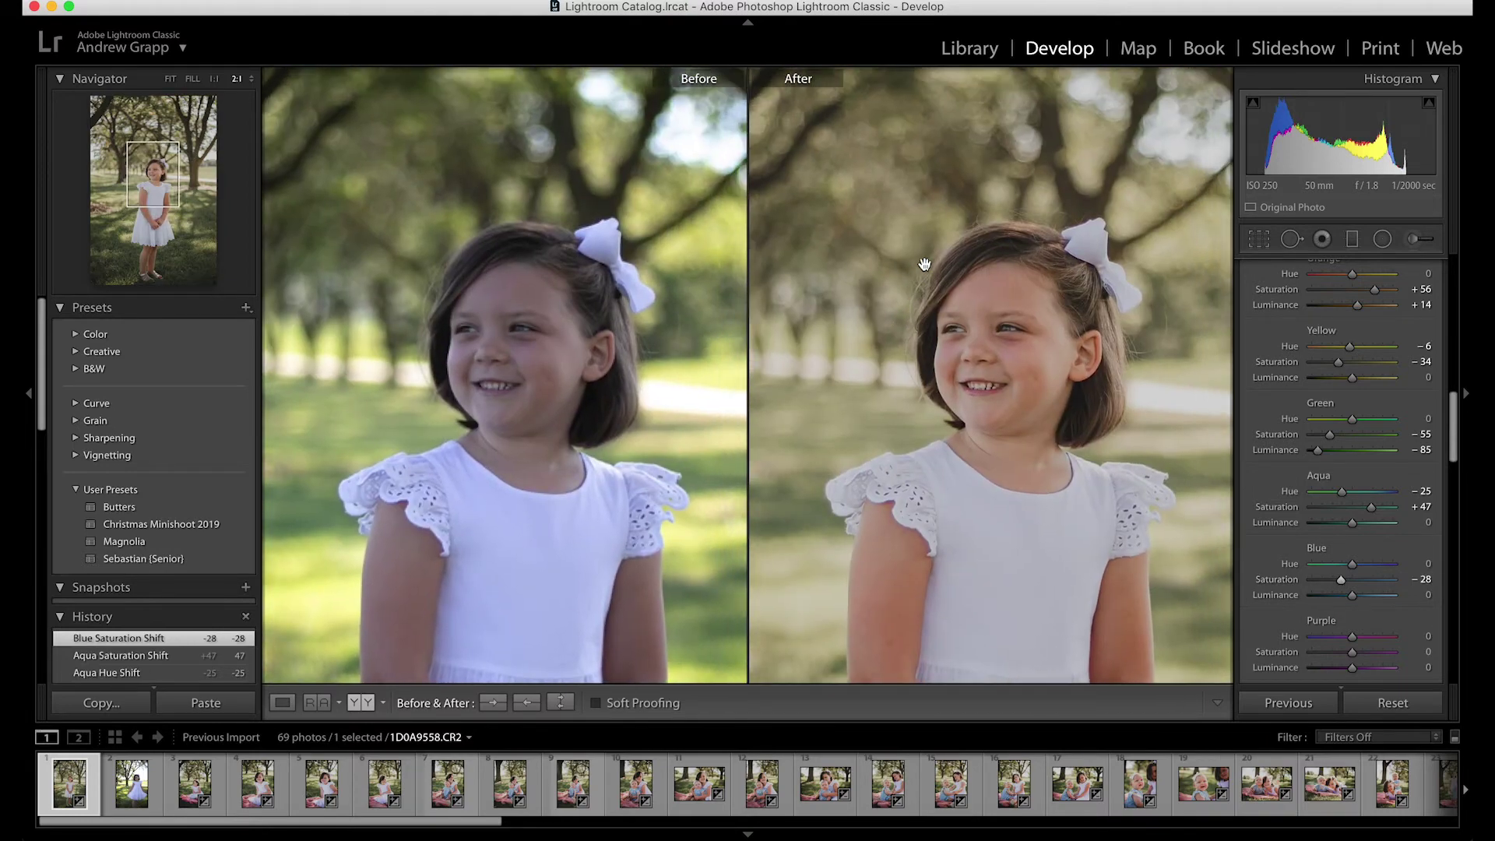
key("super+equal")
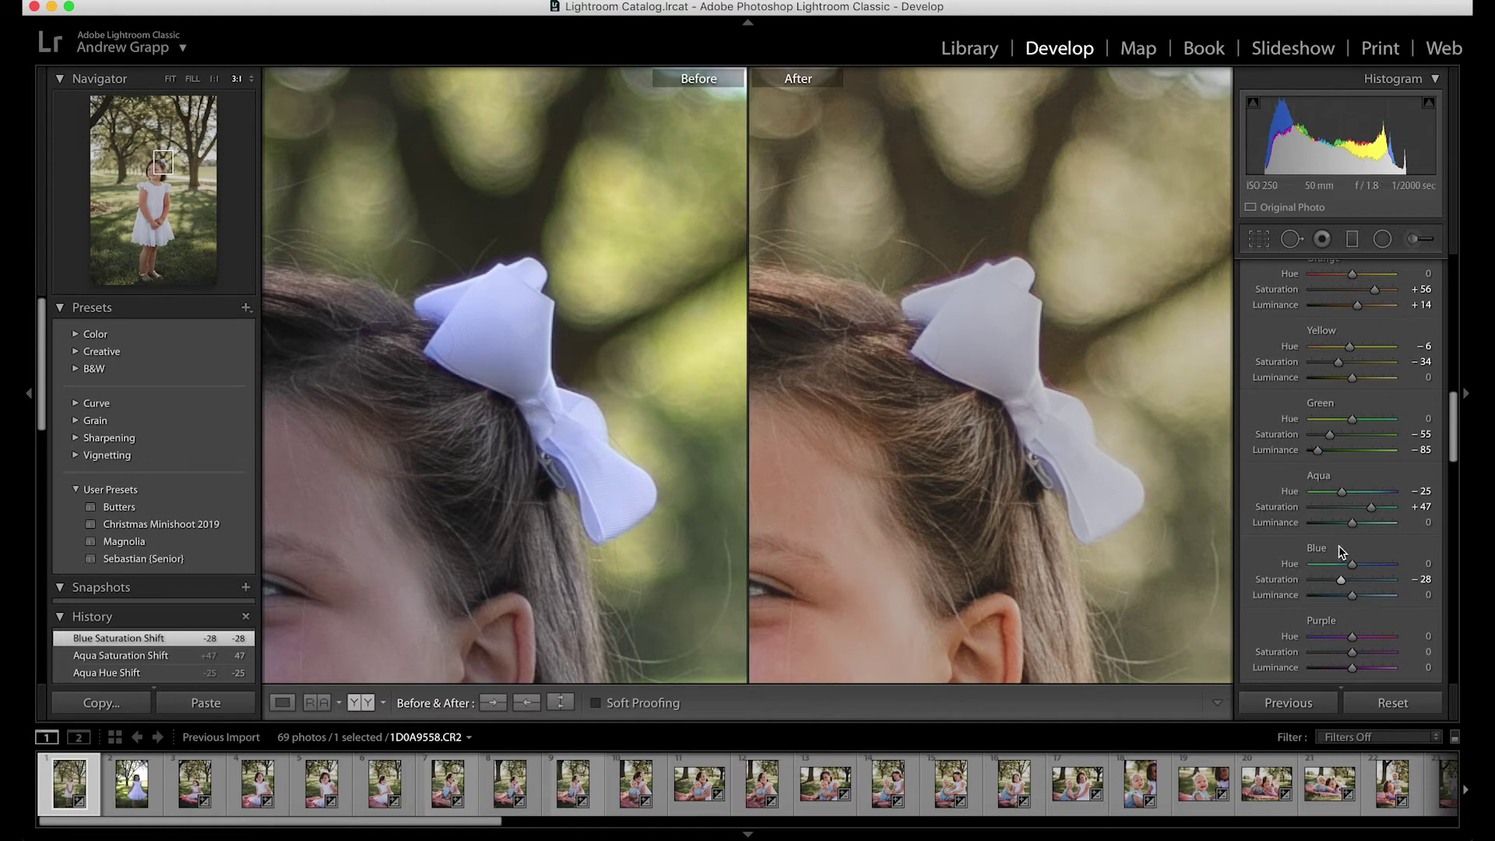
scroll(1340, 551, "down", 10)
scroll(1341, 551, "up", 1)
left_click(1327, 369)
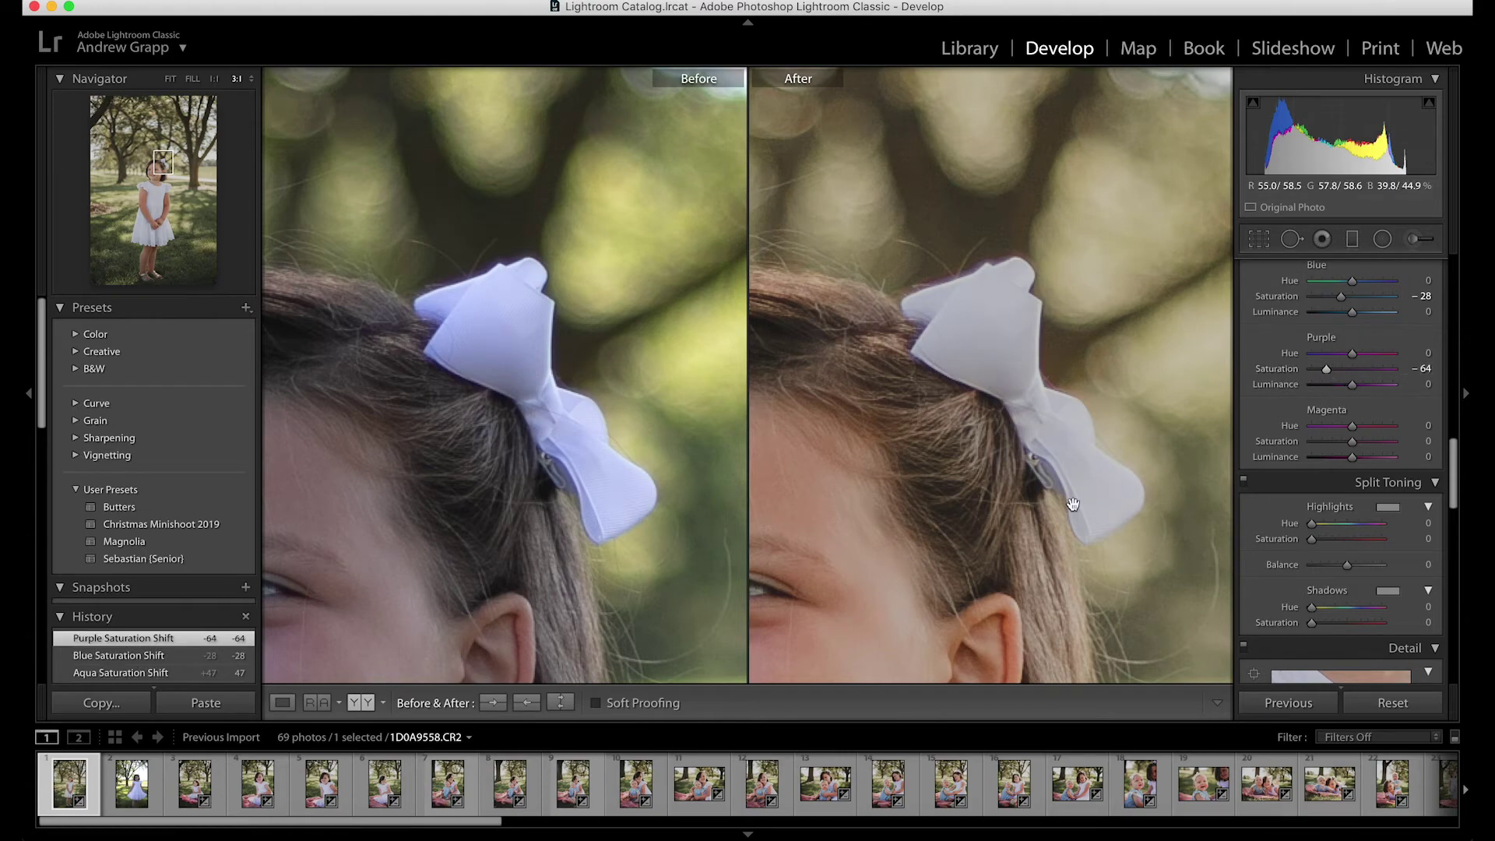
left_click_drag(878, 676, 1073, 504)
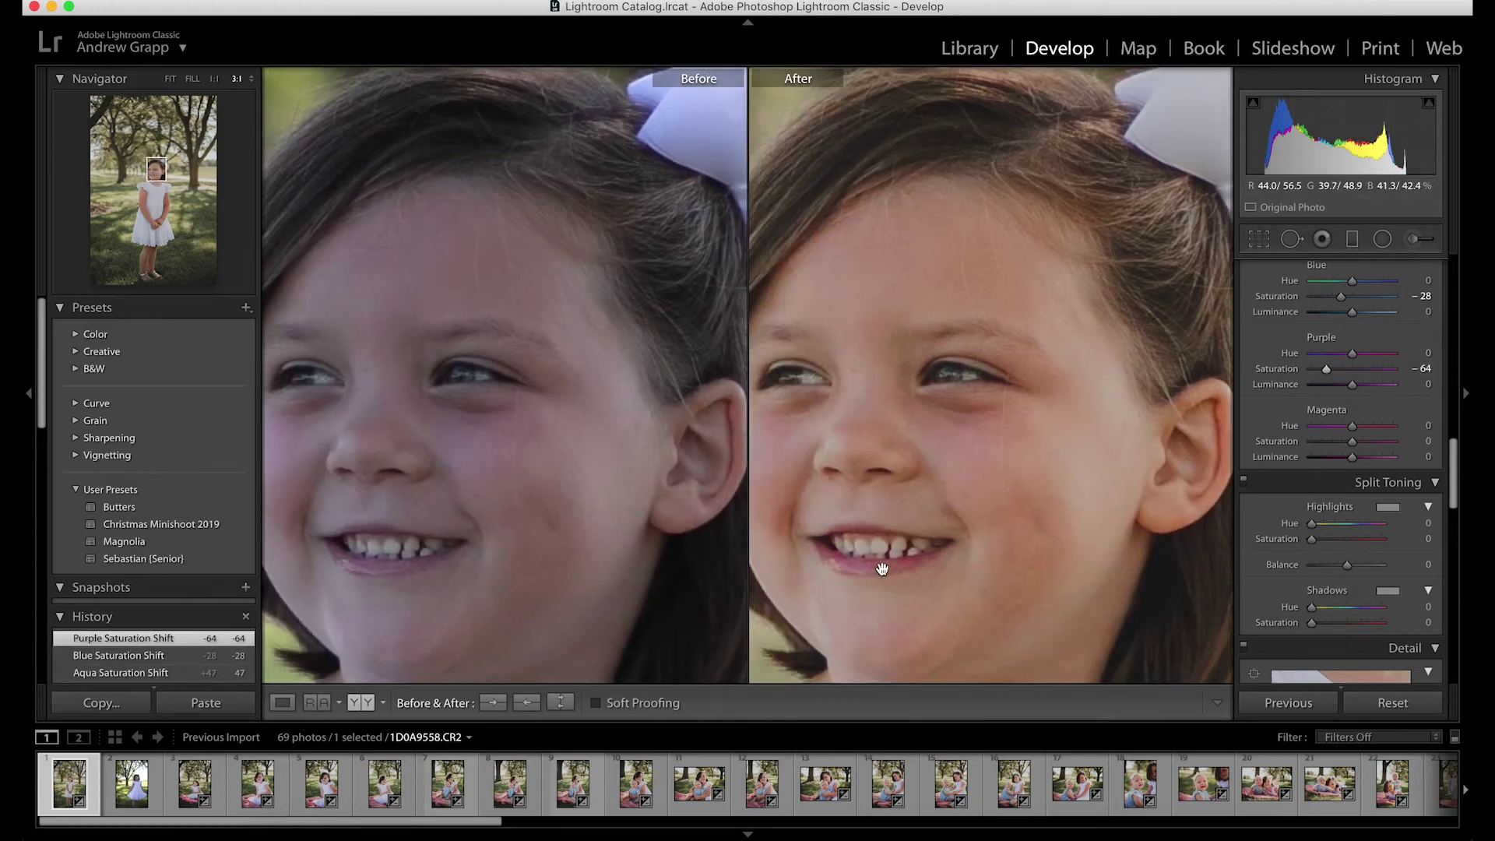
double_click(1296, 369)
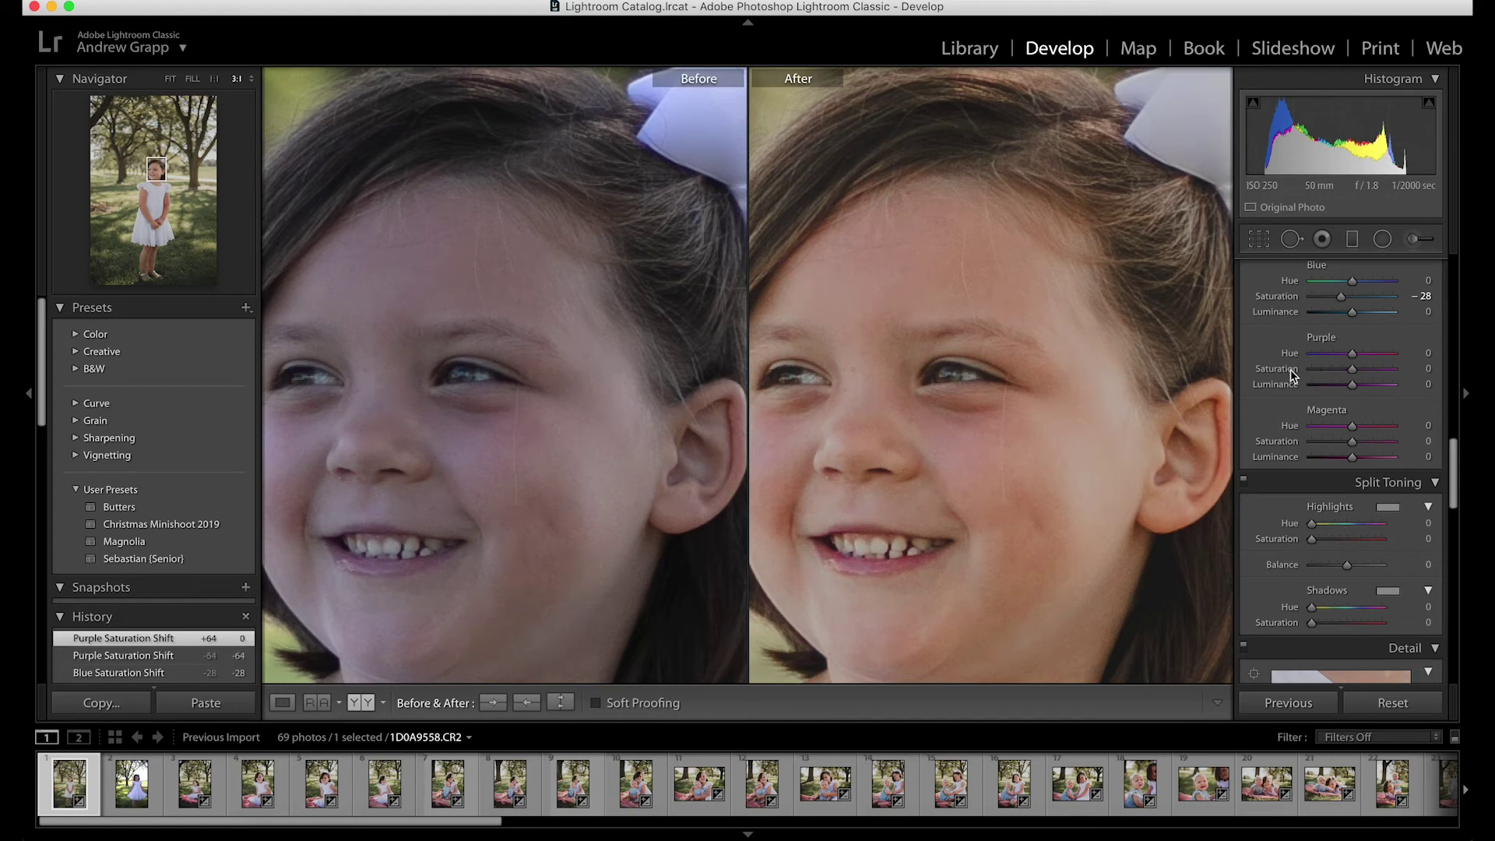
left_click(1332, 442)
double_click(1285, 441)
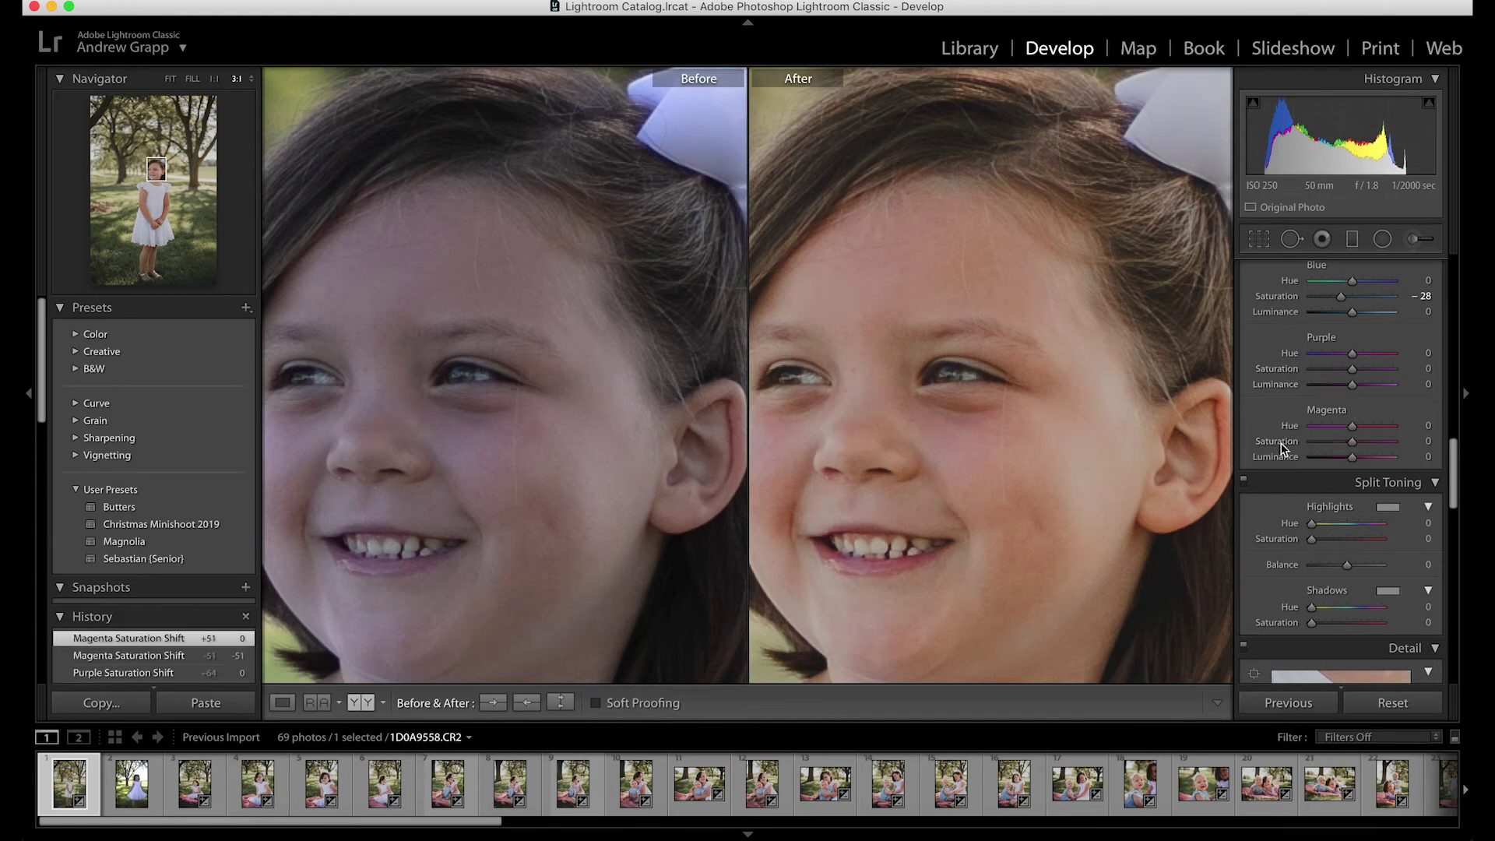
- Inspect the edges of the hair bow for color fringing and set the purple Defringe amount to 3
scroll(1297, 480, "down", 5)
scroll(1038, 483, "up", 5)
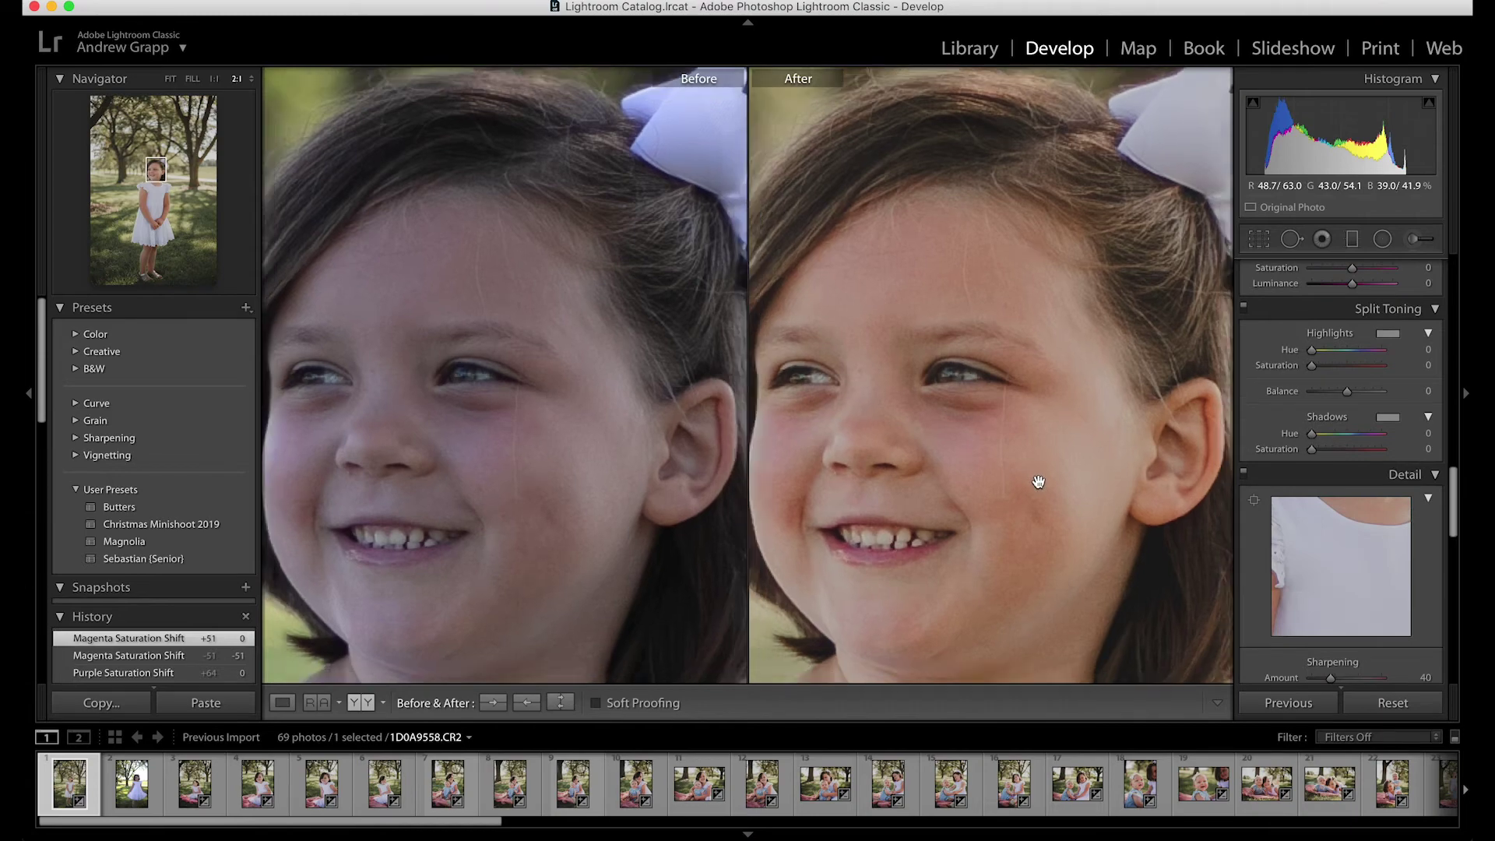
scroll(1038, 483, "up", 2)
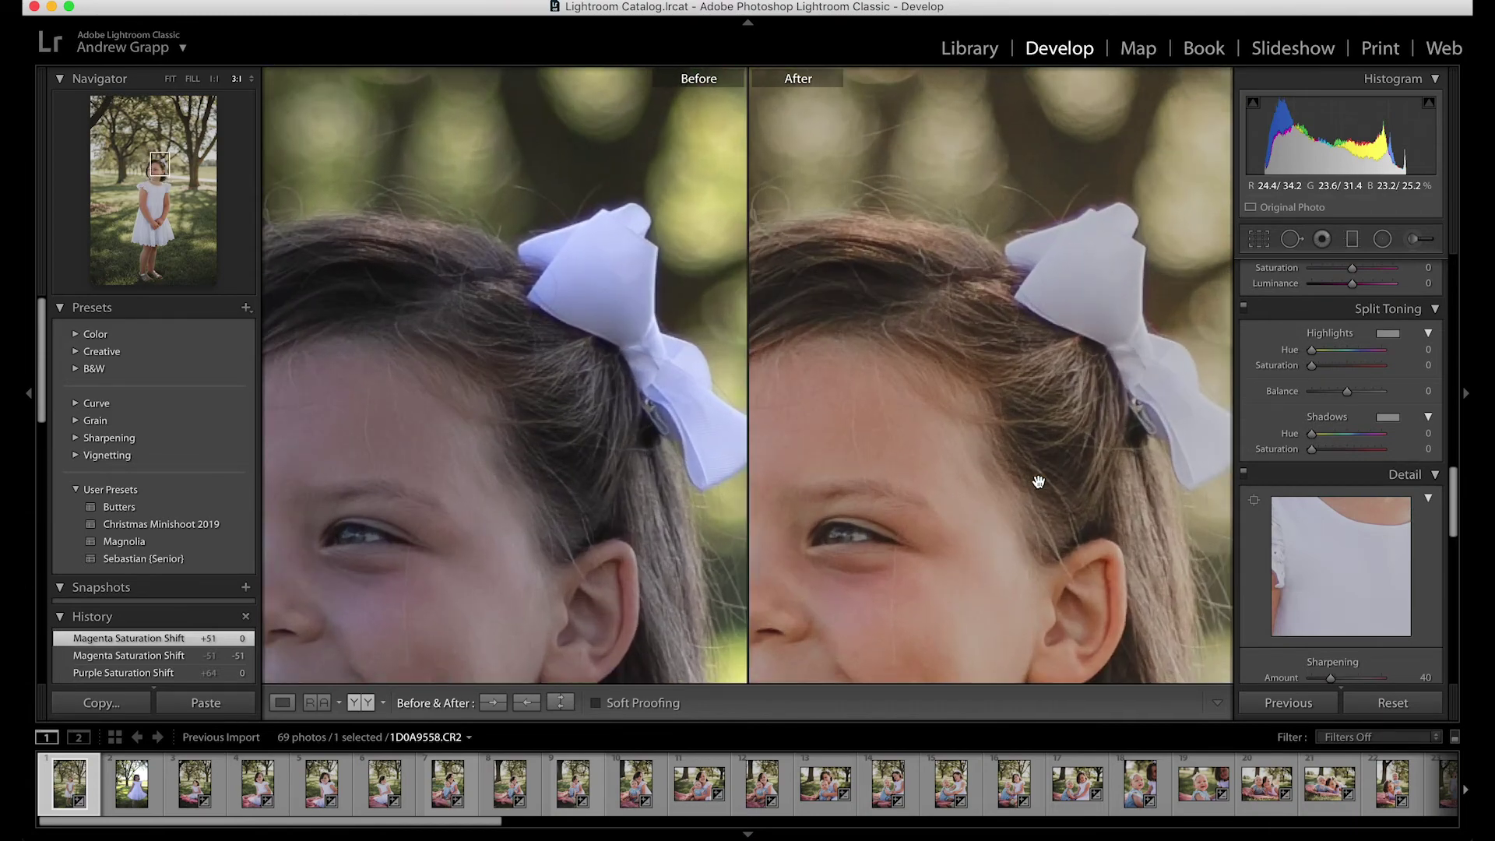
scroll(1038, 483, "up", 3)
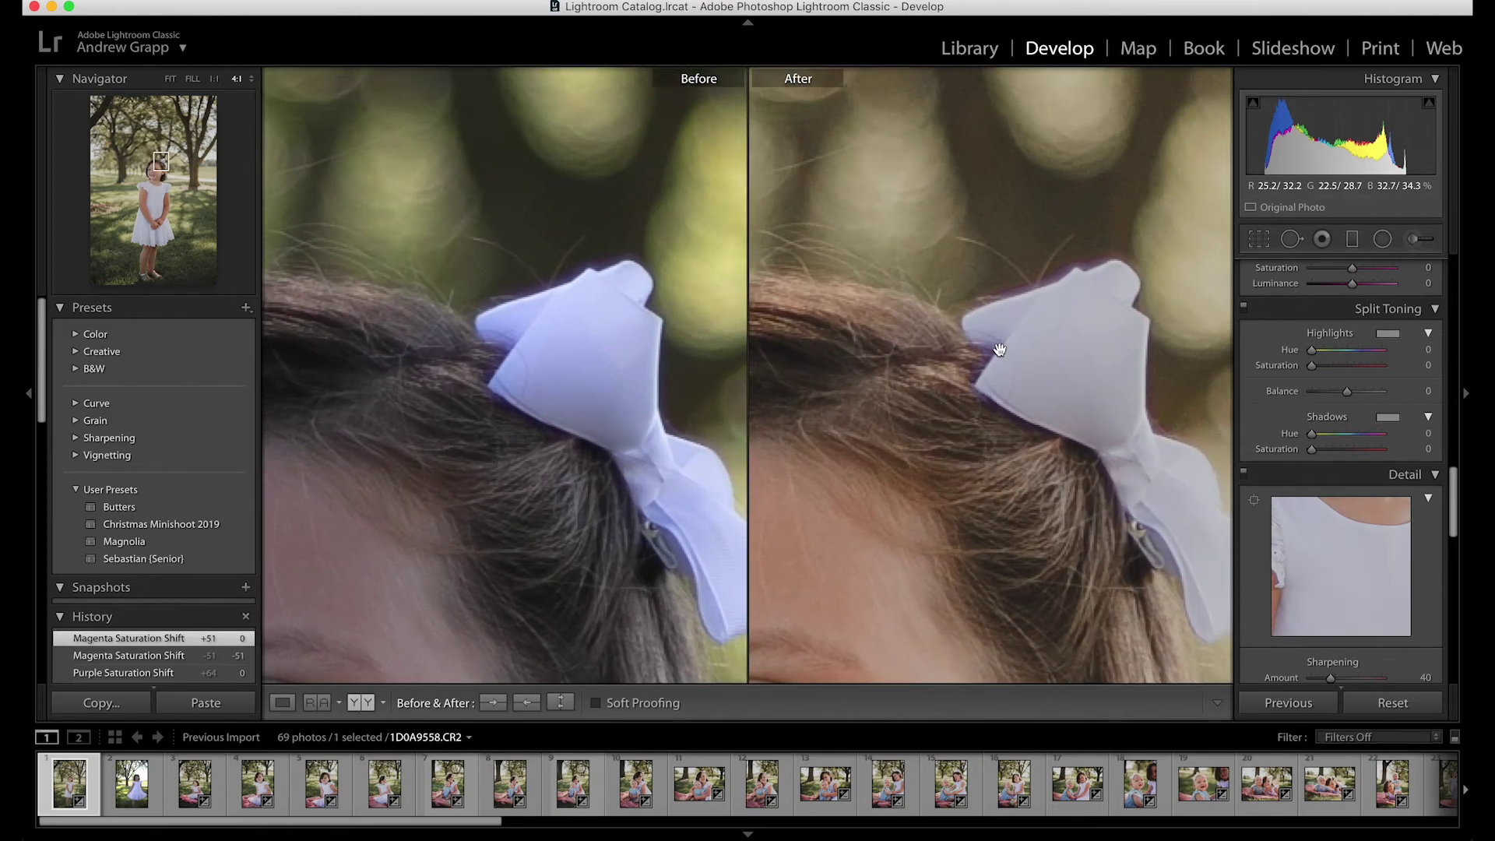
scroll(1354, 576, "down", 10)
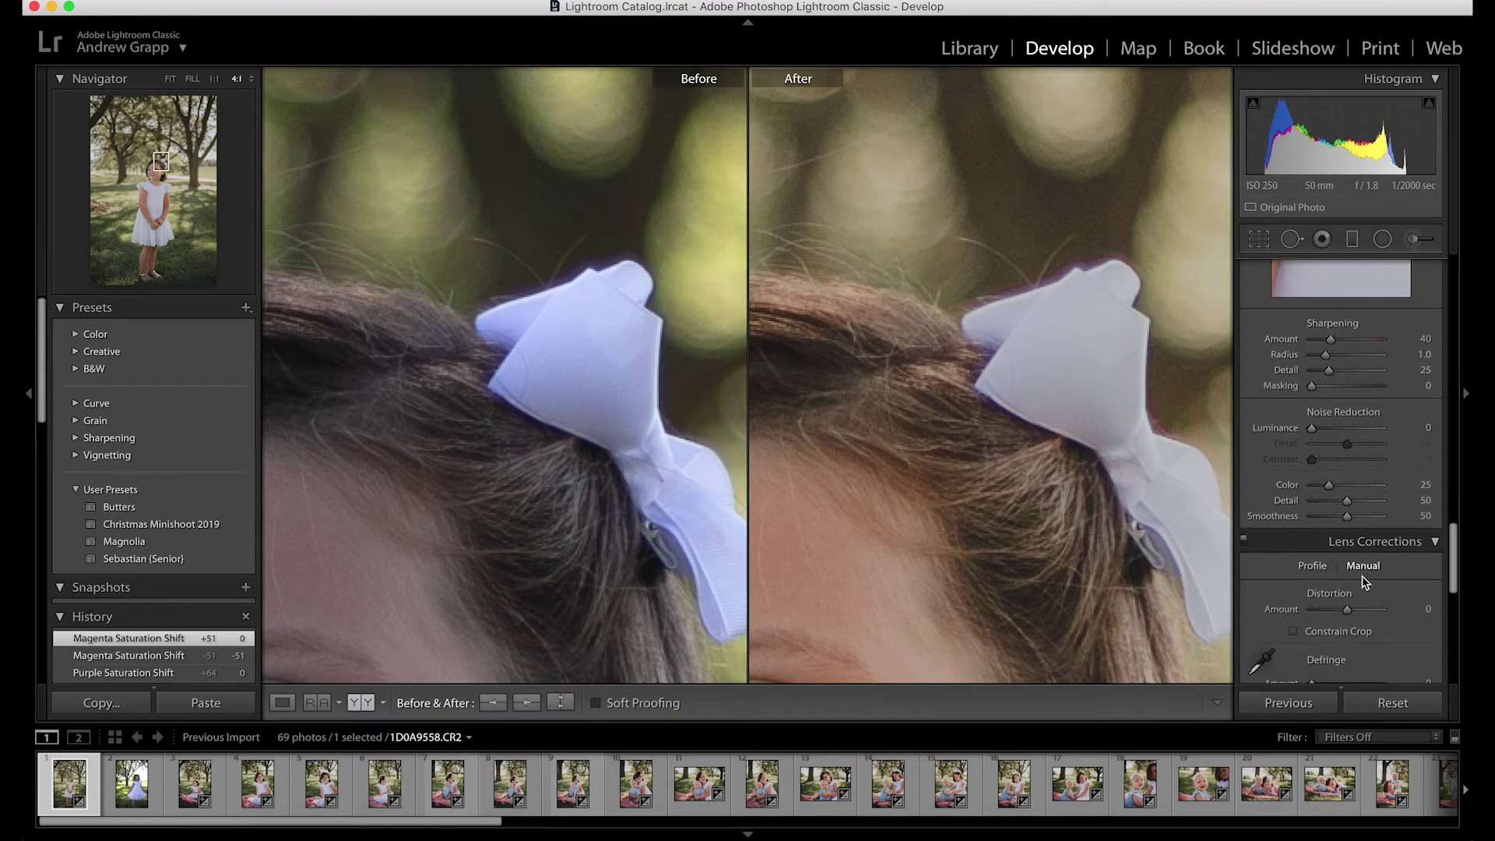
scroll(1364, 582, "down", 1)
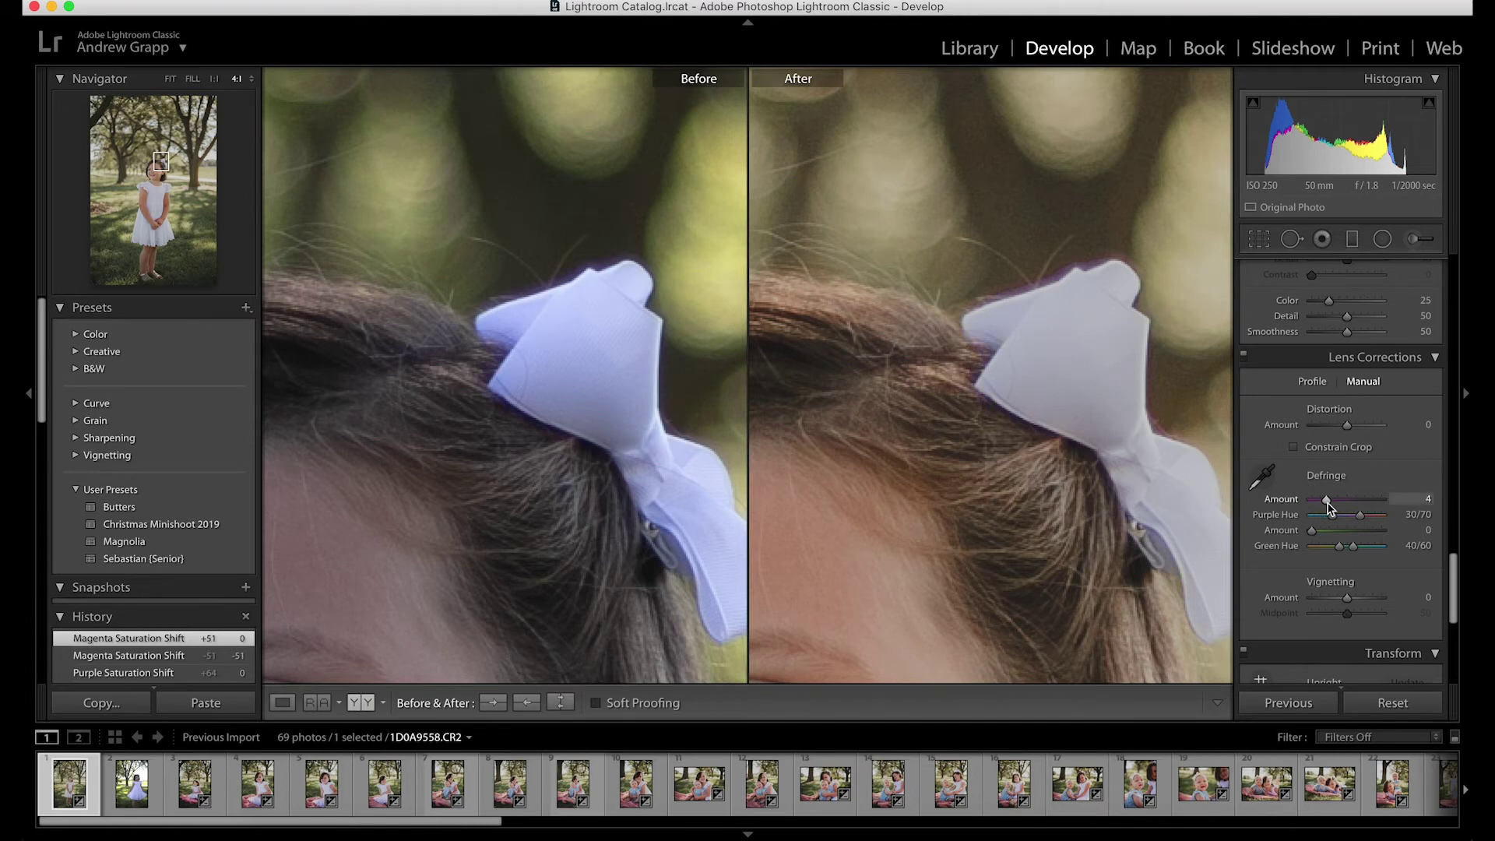
left_click_drag(1329, 508, 1332, 508)
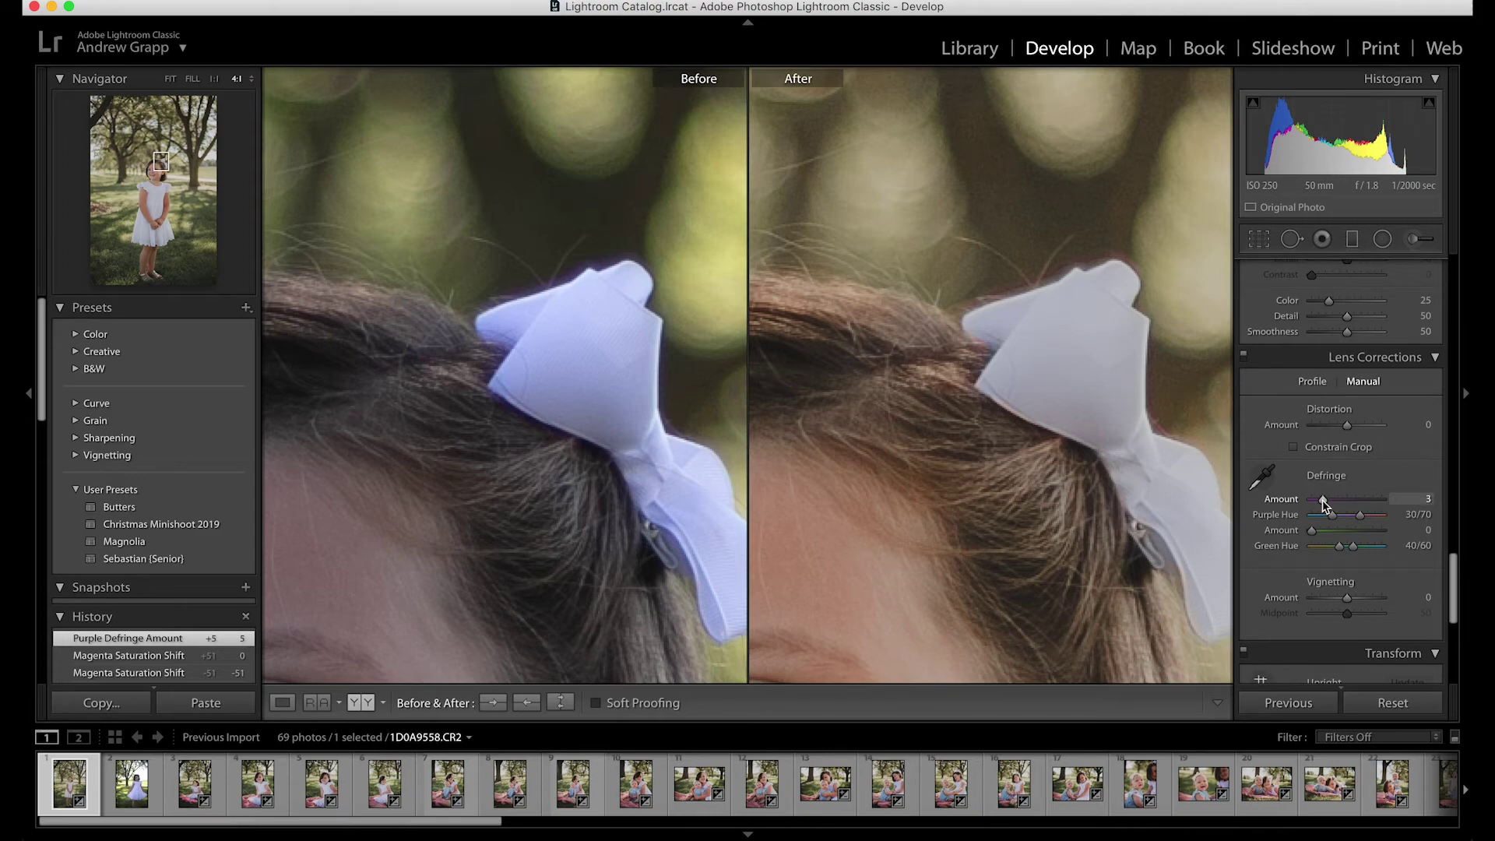
left_click_drag(1323, 504, 1324, 504)
- Set the sharpening amount to 47 and radius to 1.1, and the luminance noise reduction to 15
key("super+minus")
key("super+minus")
key("super+minus")
key("super+minus")
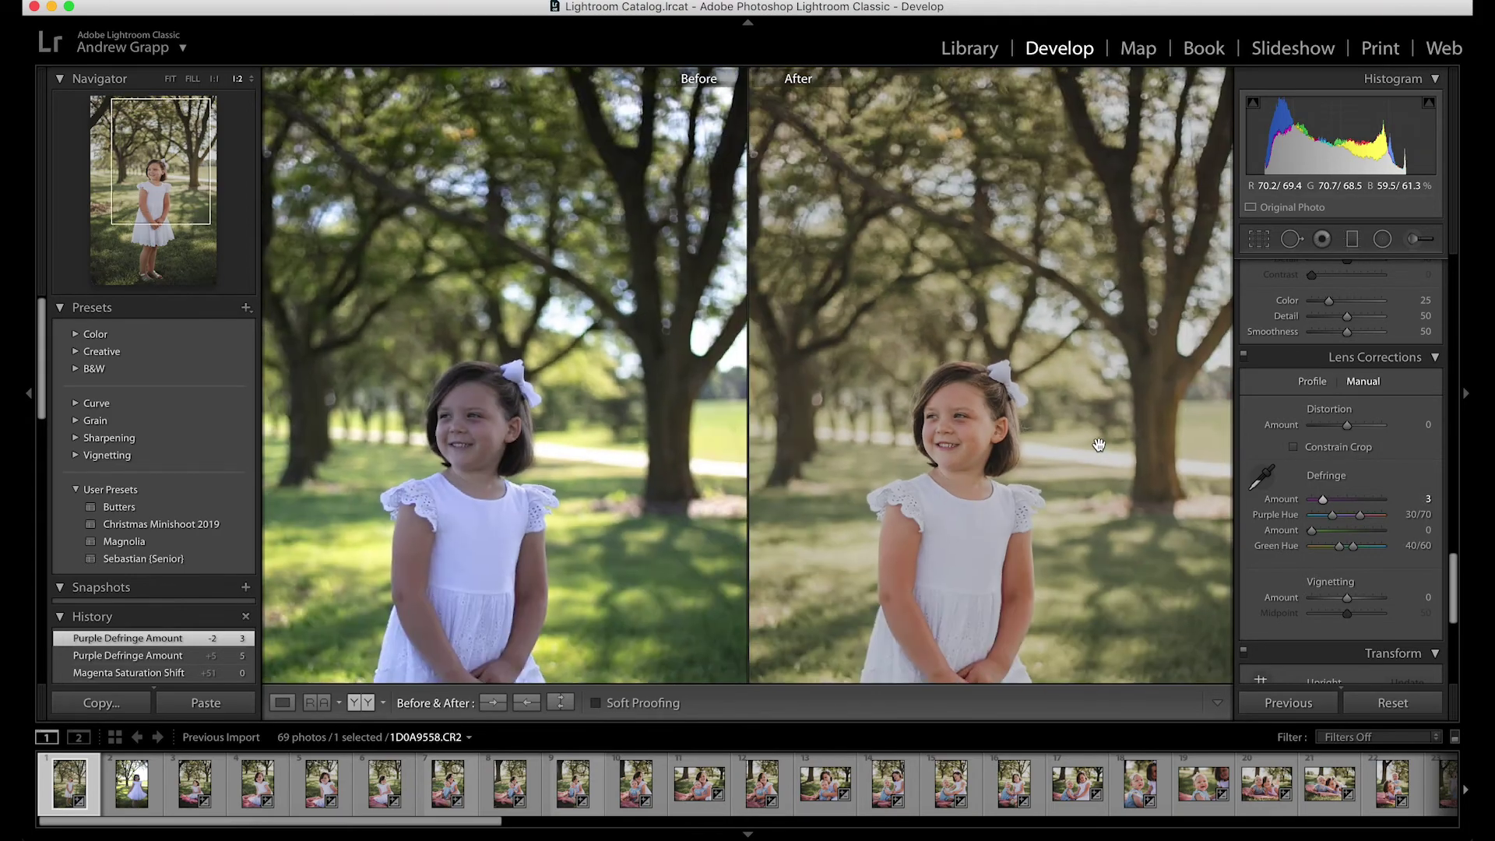
scroll(1098, 444, "down", 5)
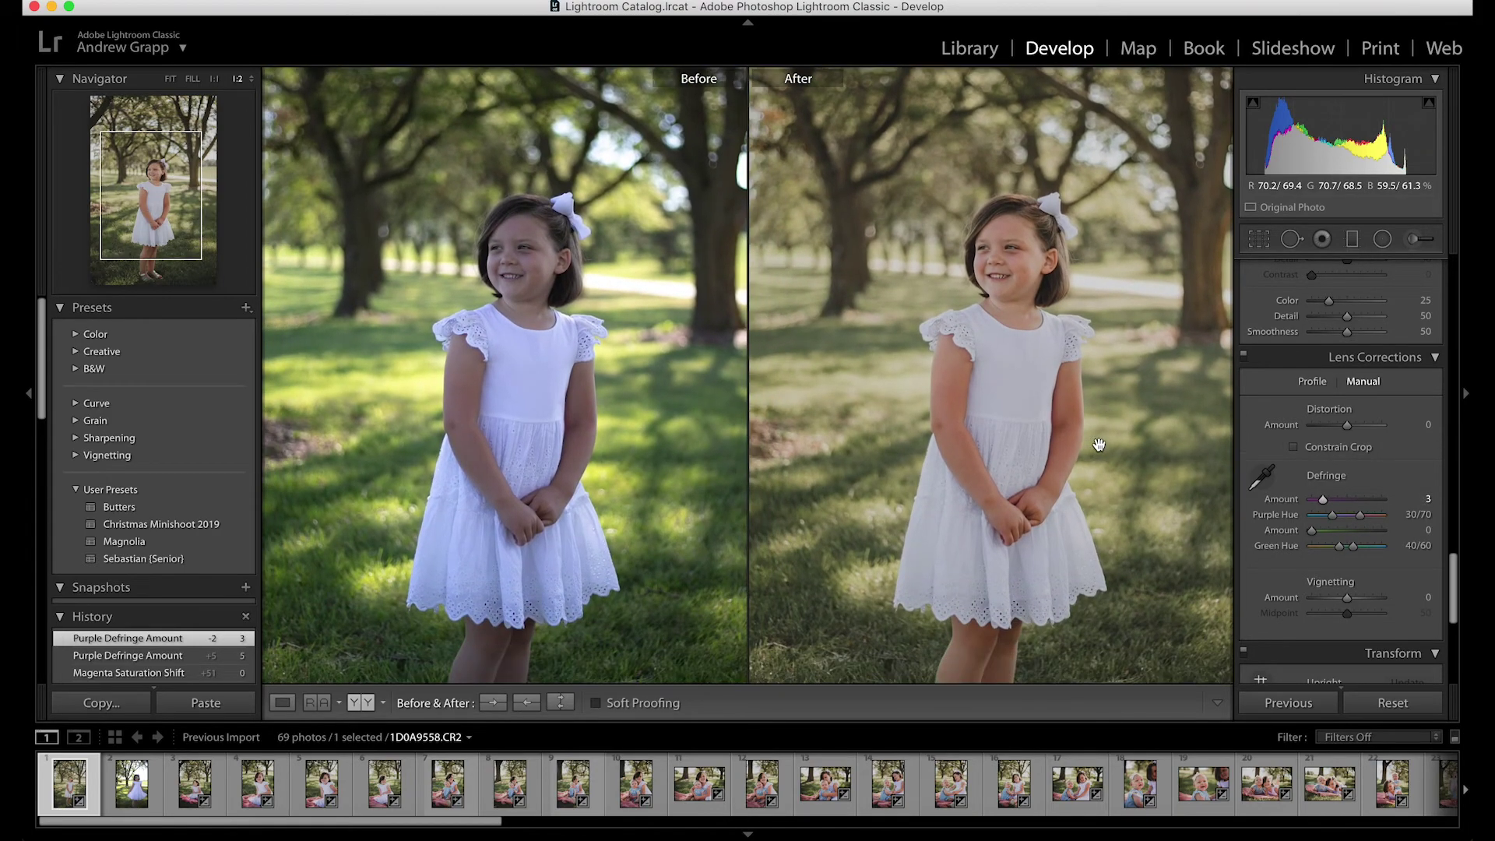
scroll(1365, 477, "up", 5)
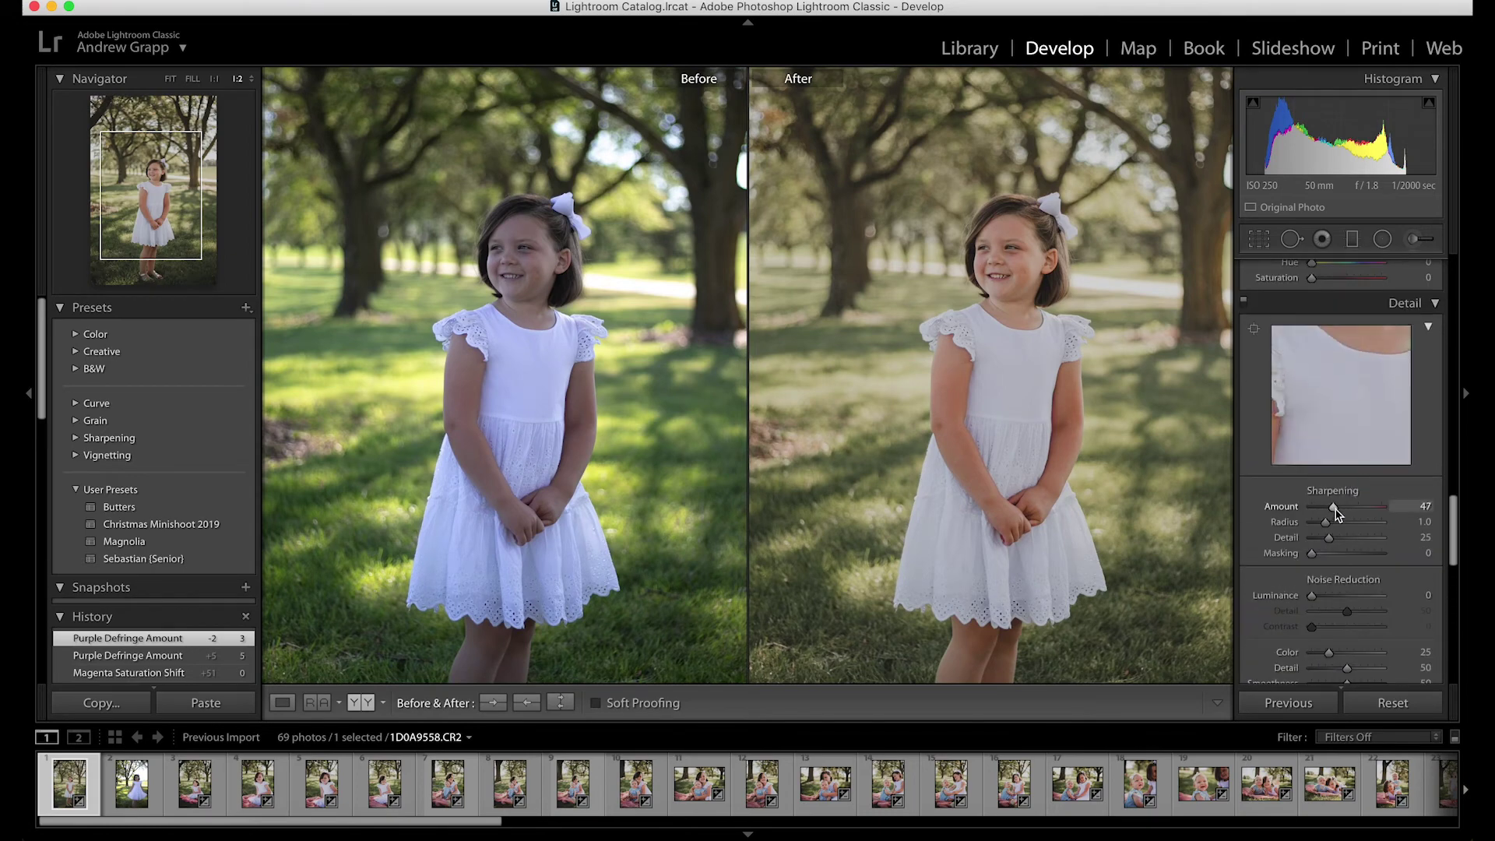
left_click_drag(1336, 514, 1328, 531)
left_click_drag(1311, 595, 1321, 595)
- Check the smoothed detail on the dress and face, and raise Dehaze to +7
left_click(1105, 427)
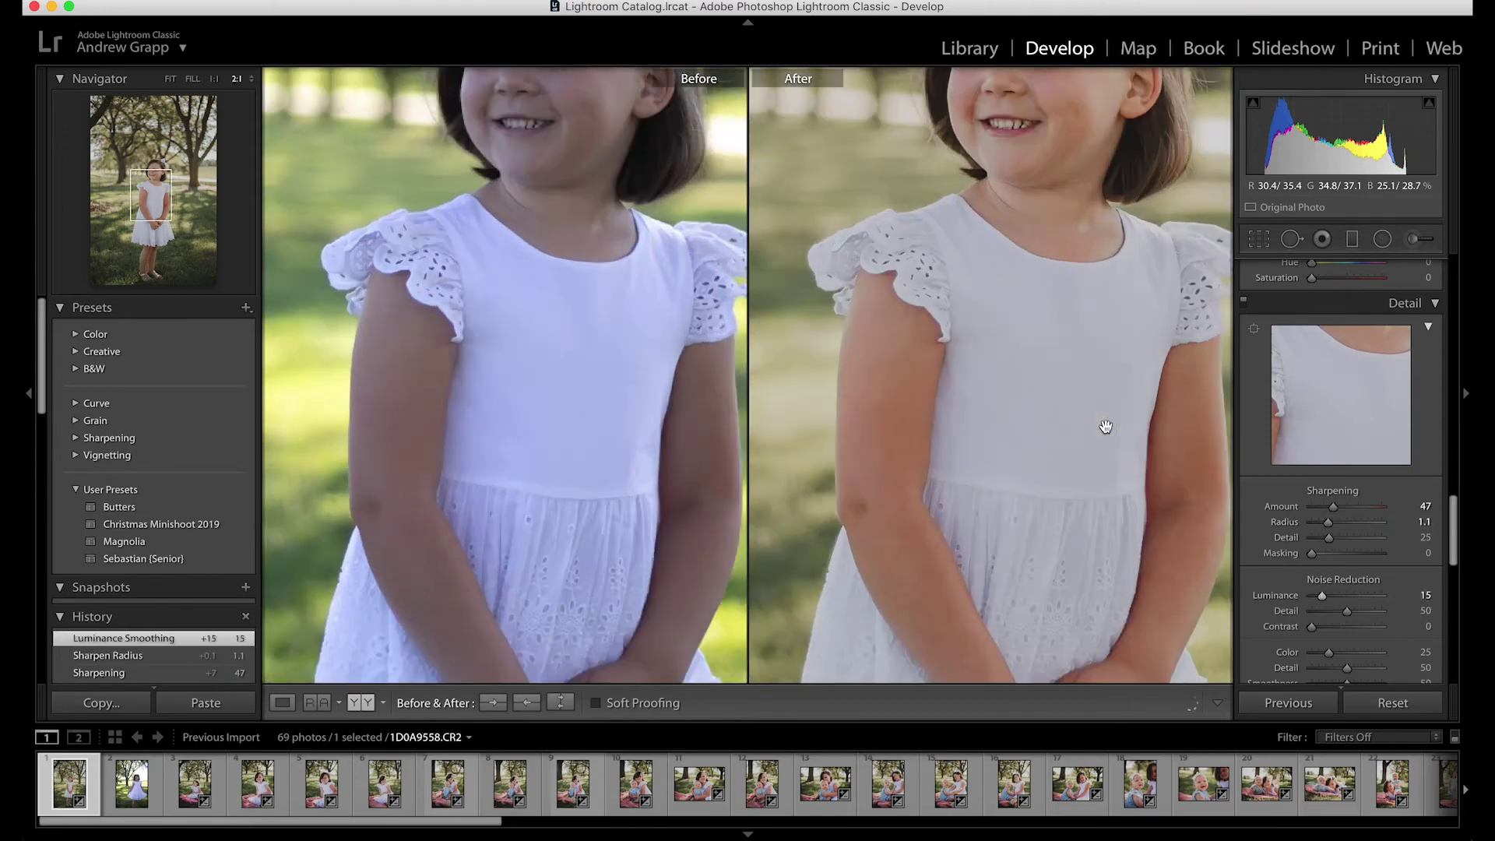
scroll(1105, 427, "up", 10)
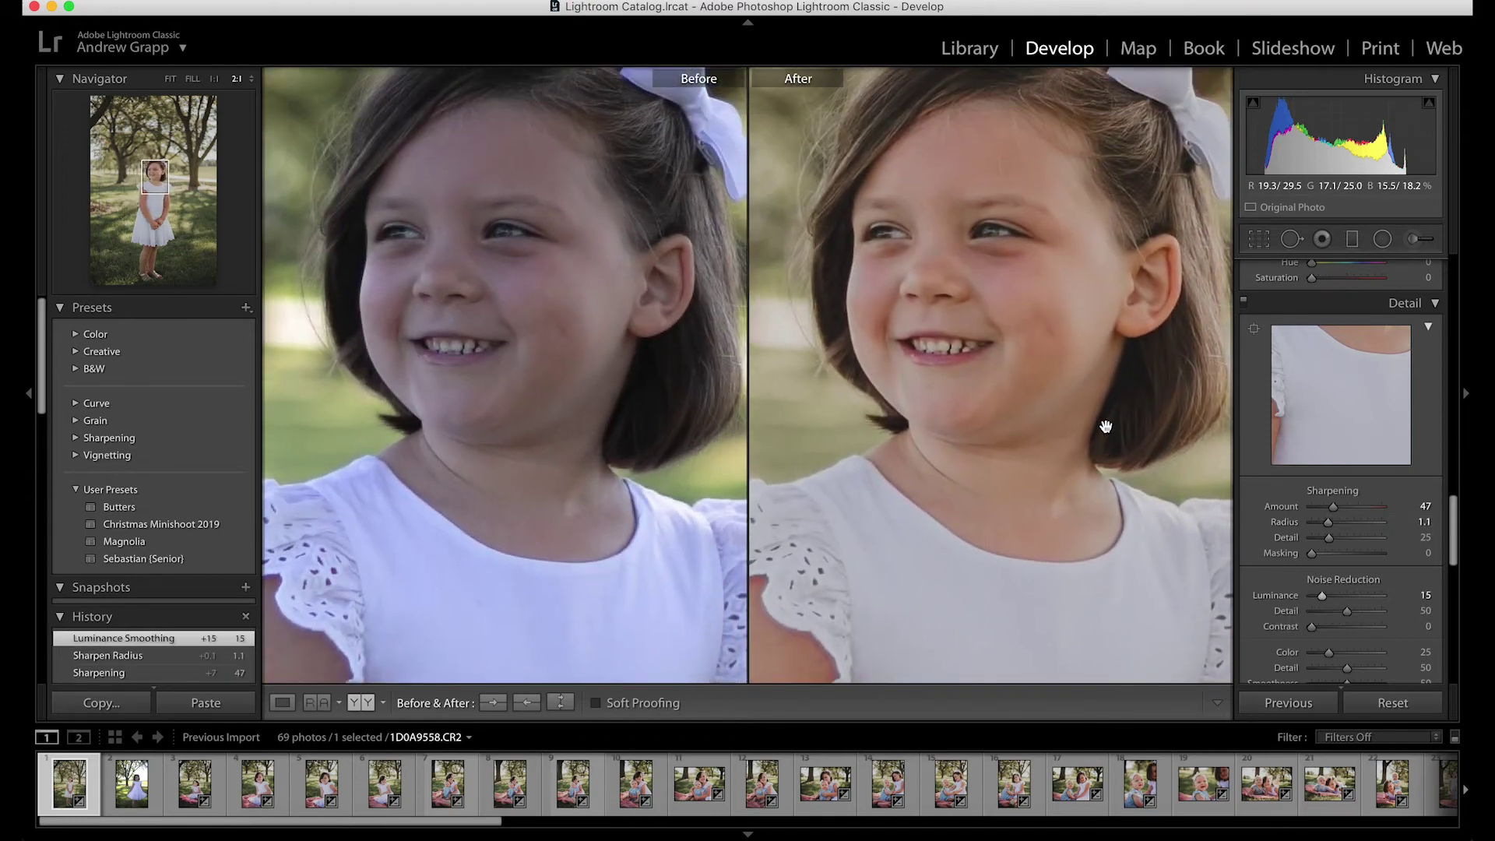
scroll(1105, 427, "up", 1)
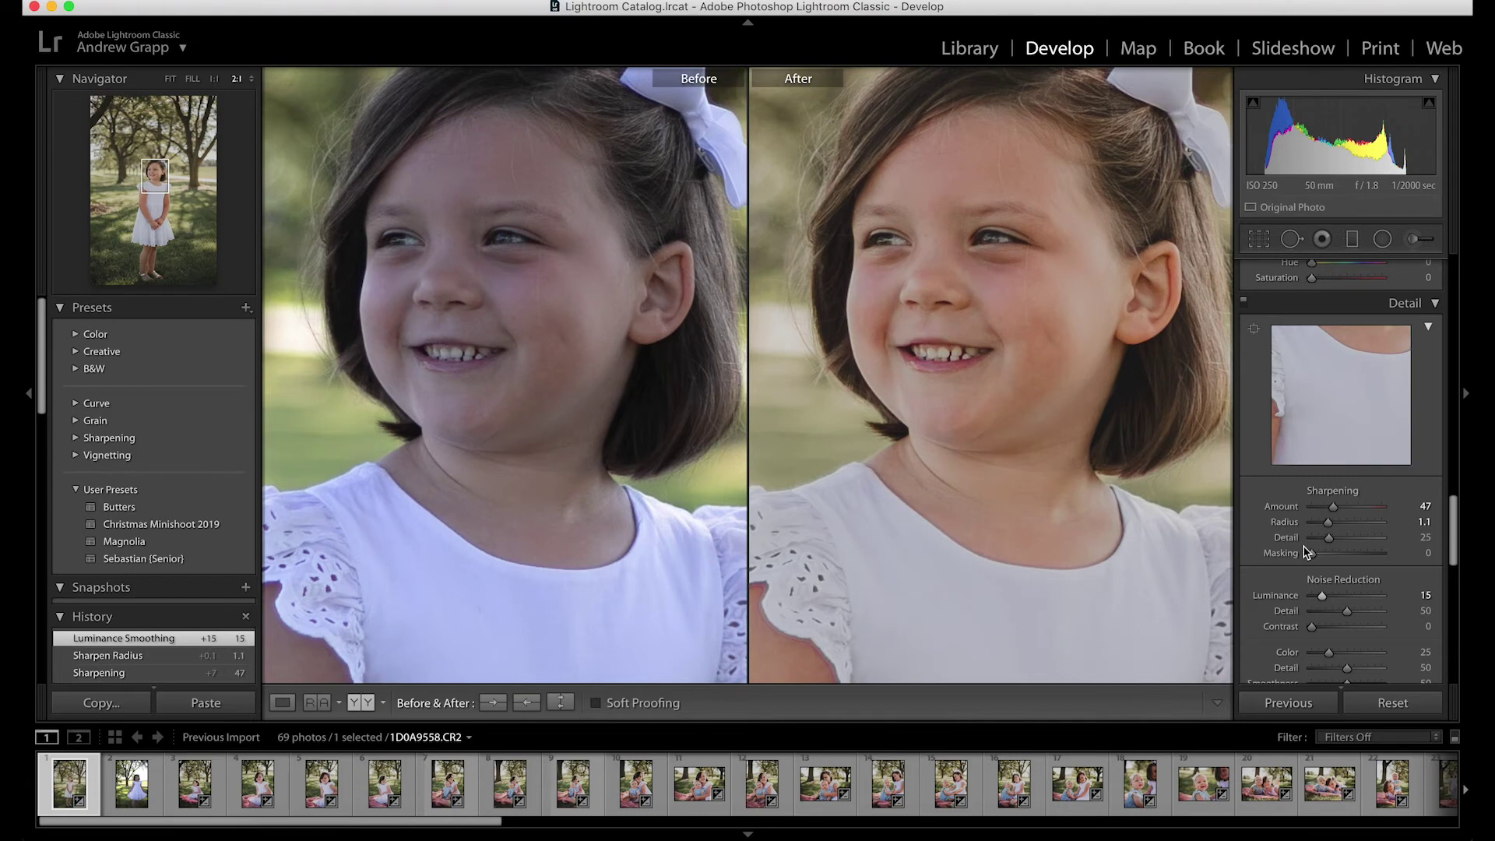
scroll(1305, 551, "up", 10)
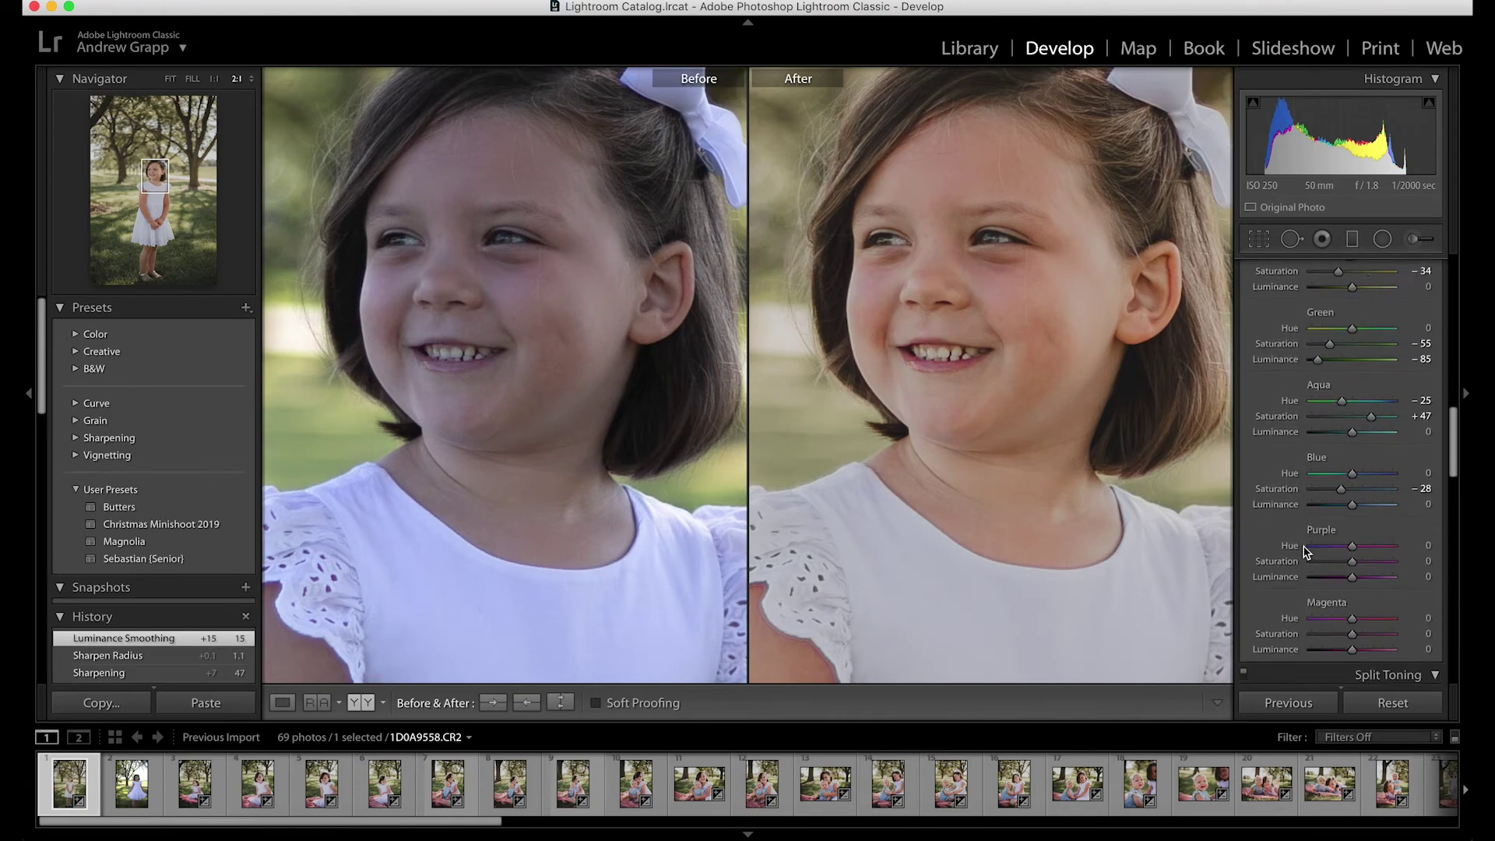
scroll(1306, 551, "up", 10)
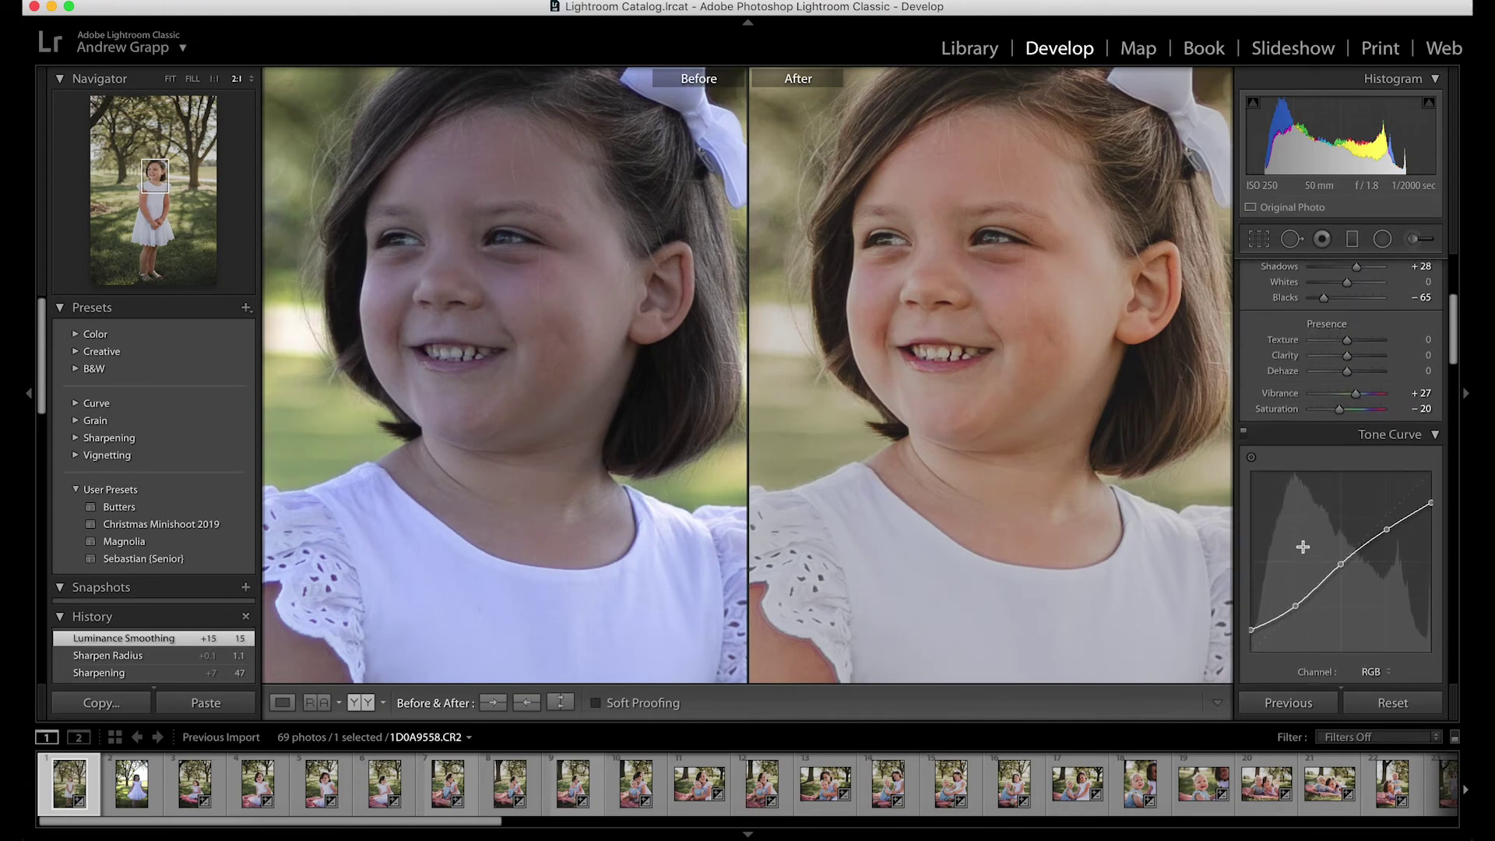
scroll(1302, 547, "up", 3)
left_click_drag(1347, 449, 1350, 449)
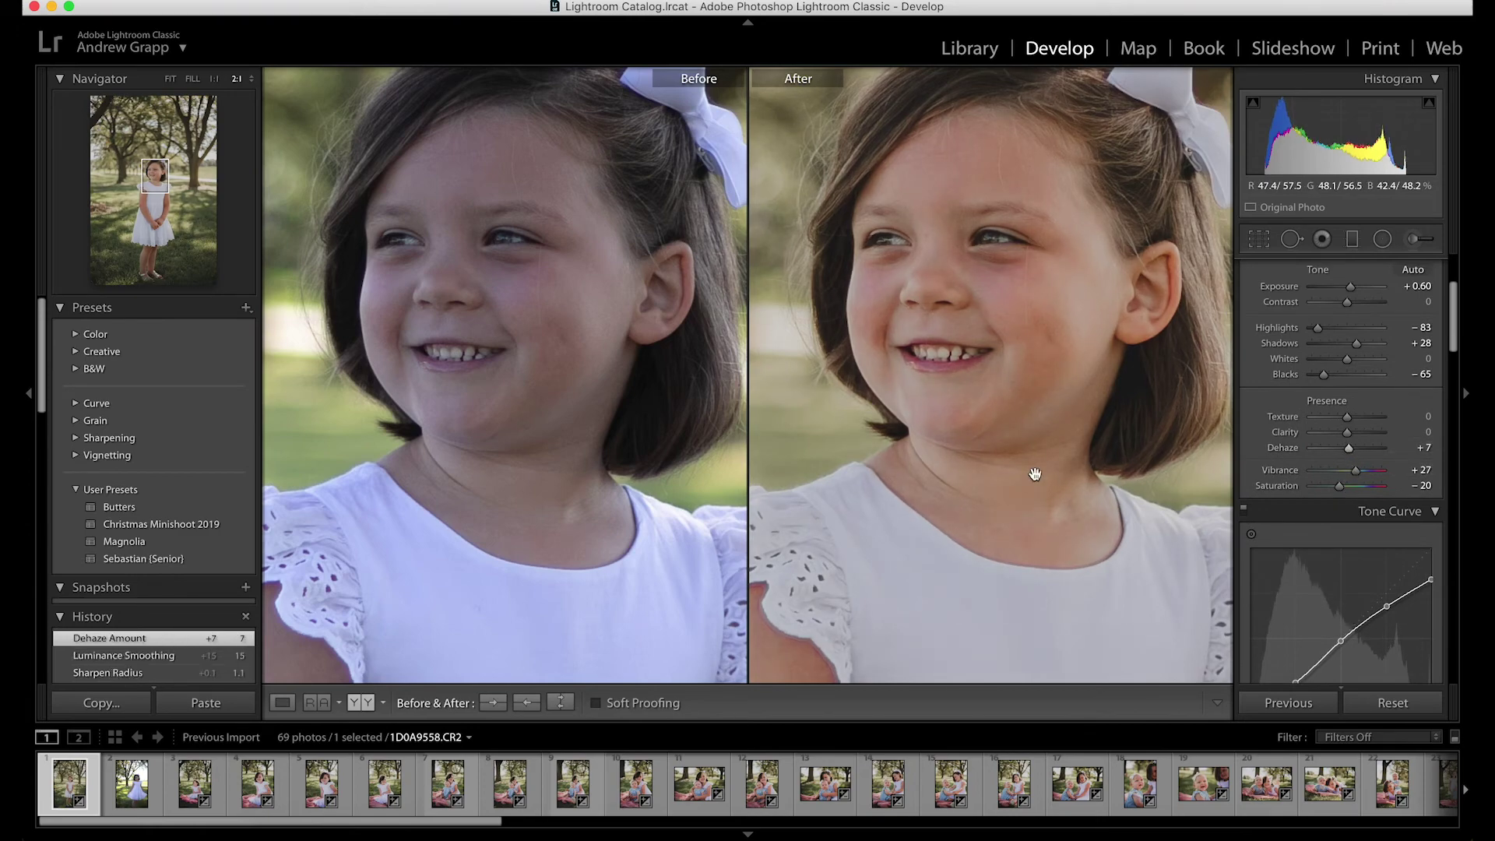
- Darken the photo's corners with a lens correction vignetting amount of −16 and check the result on the whole image and the girl
key("super+minus")
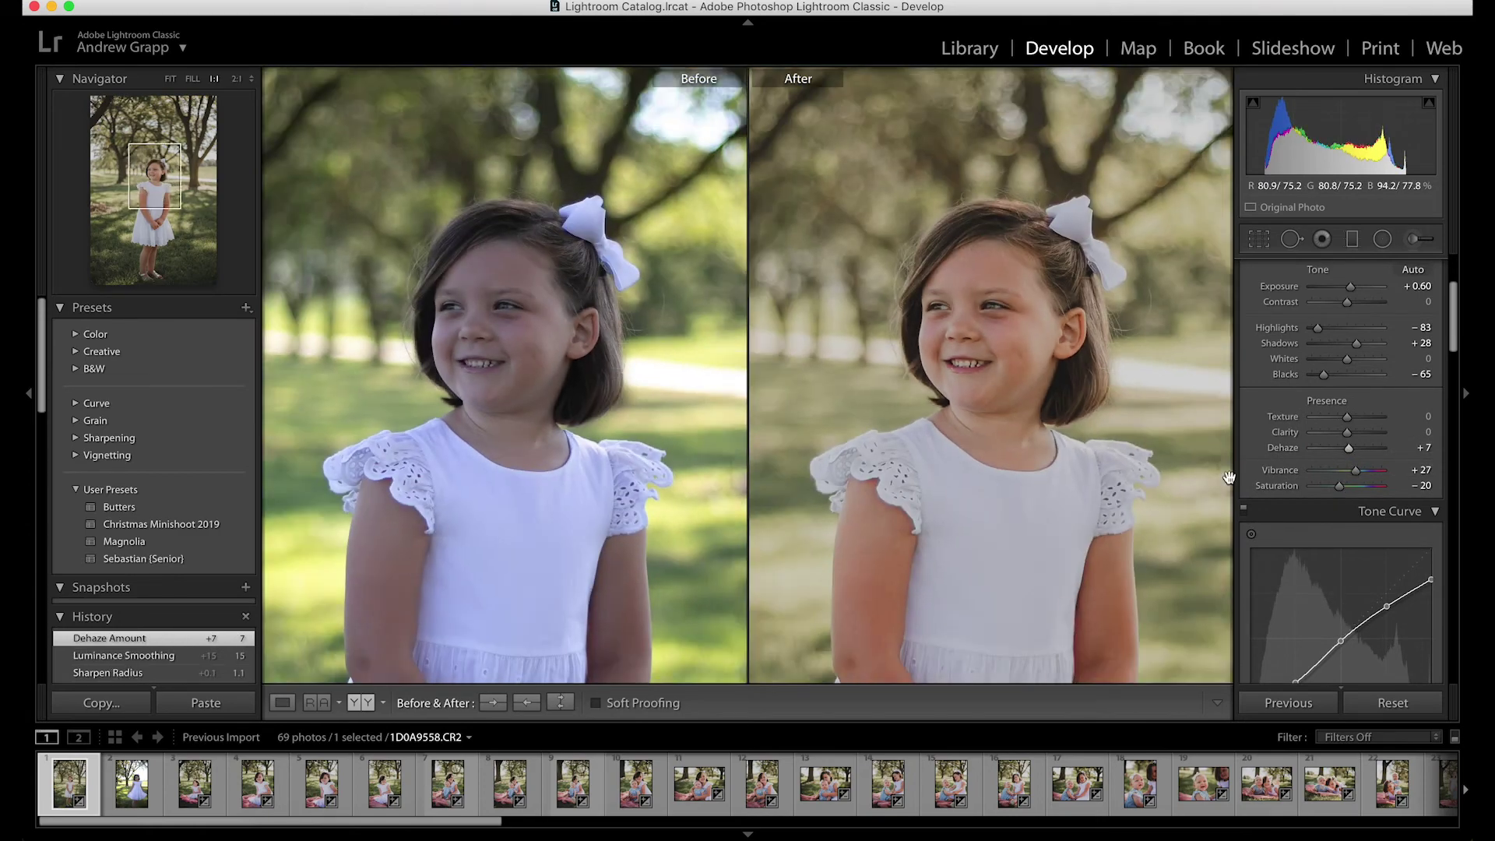
scroll(1350, 547, "down", 15)
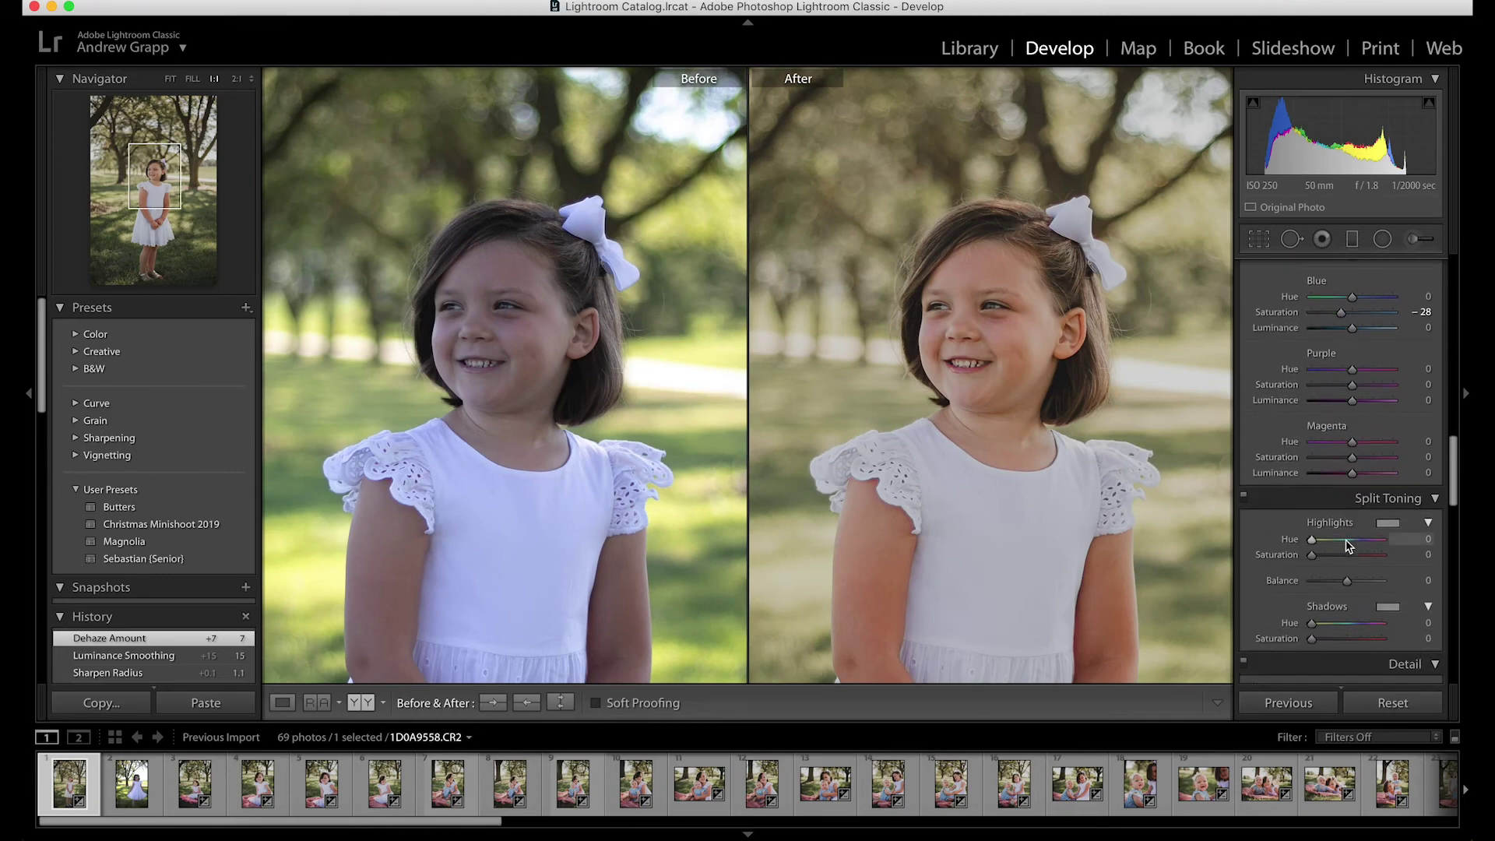
scroll(1349, 547, "down", 10)
key("super+minus")
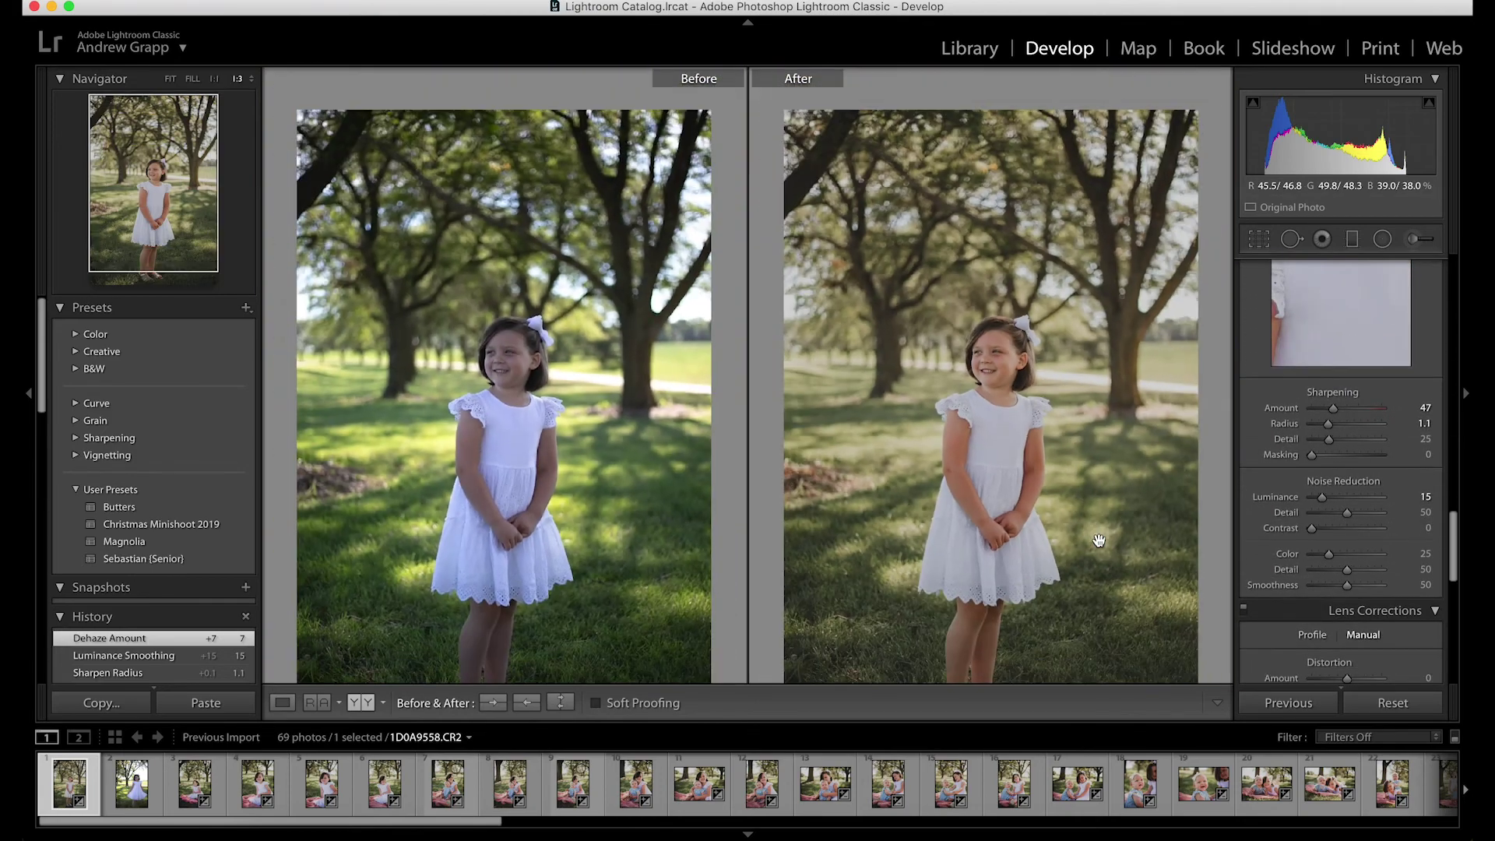
scroll(1315, 564, "down", 5)
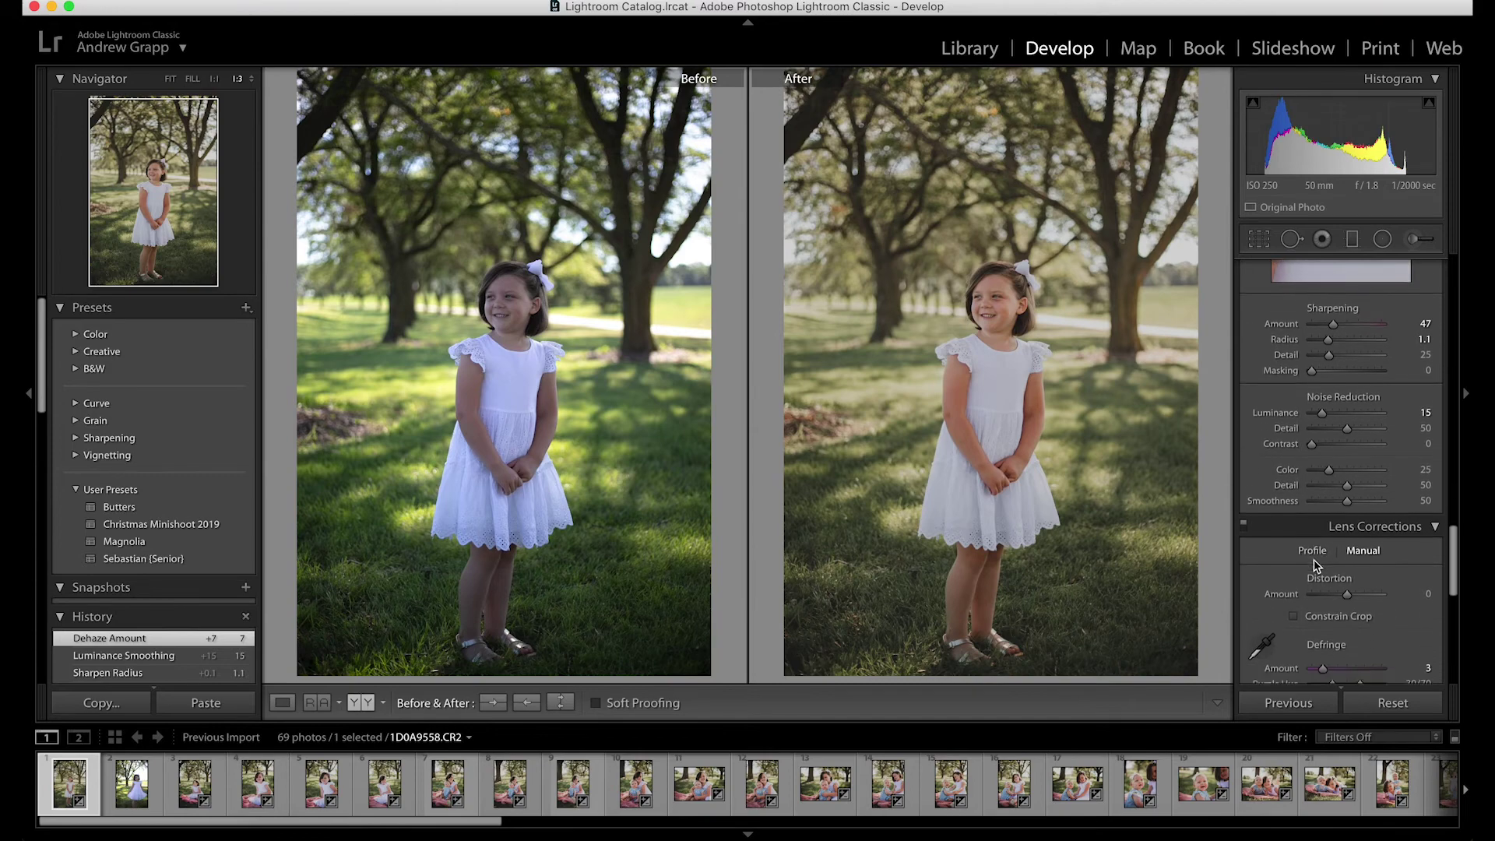
scroll(1314, 564, "down", 1)
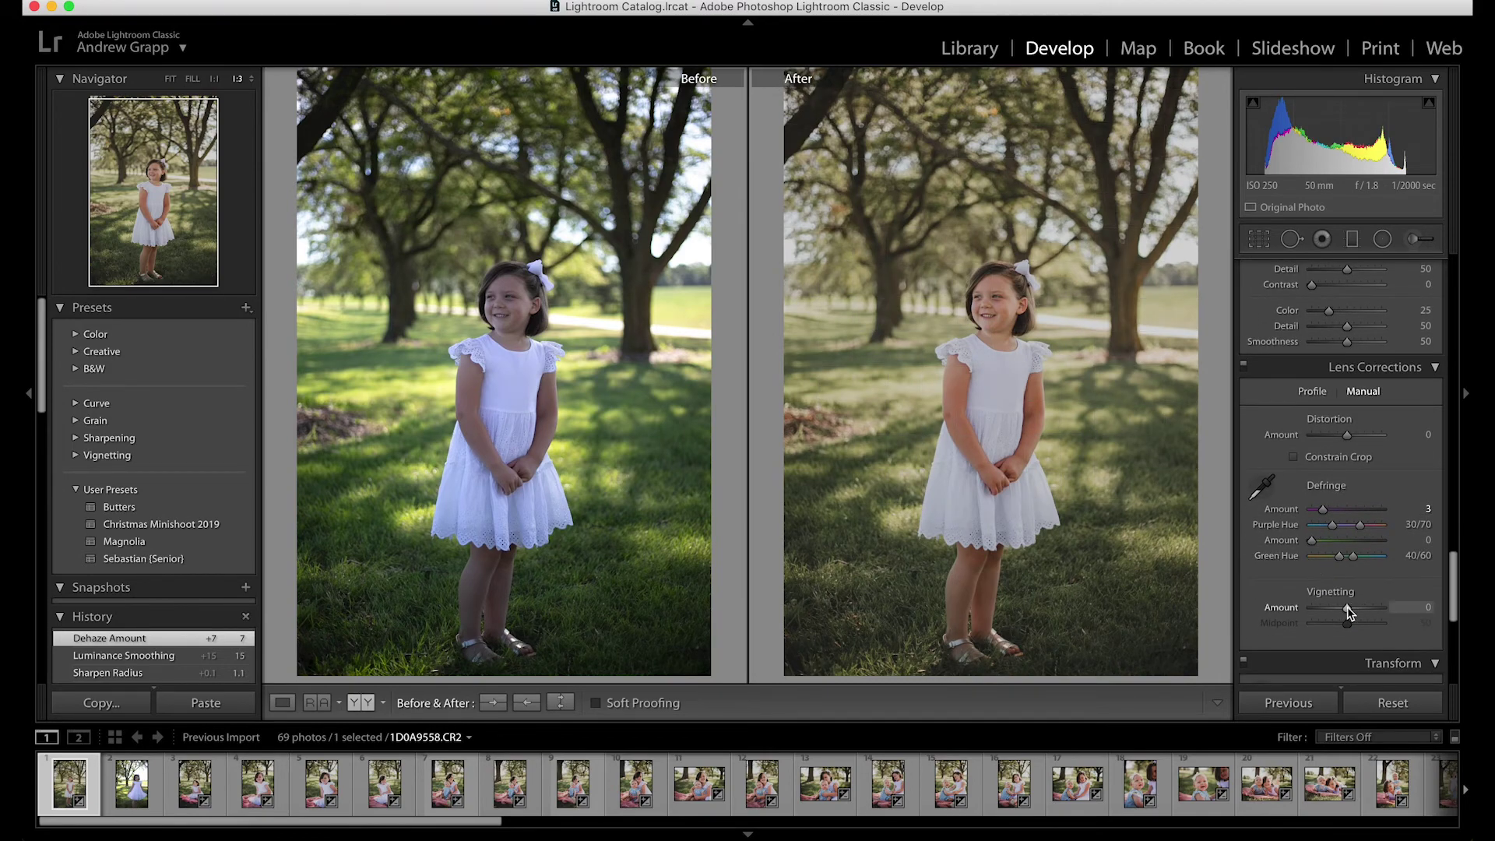
mouse_move(1349, 613)
left_mouse_down()
mouse_move(1328, 614)
mouse_move(1340, 613)
left_mouse_up()
key("super+minus")
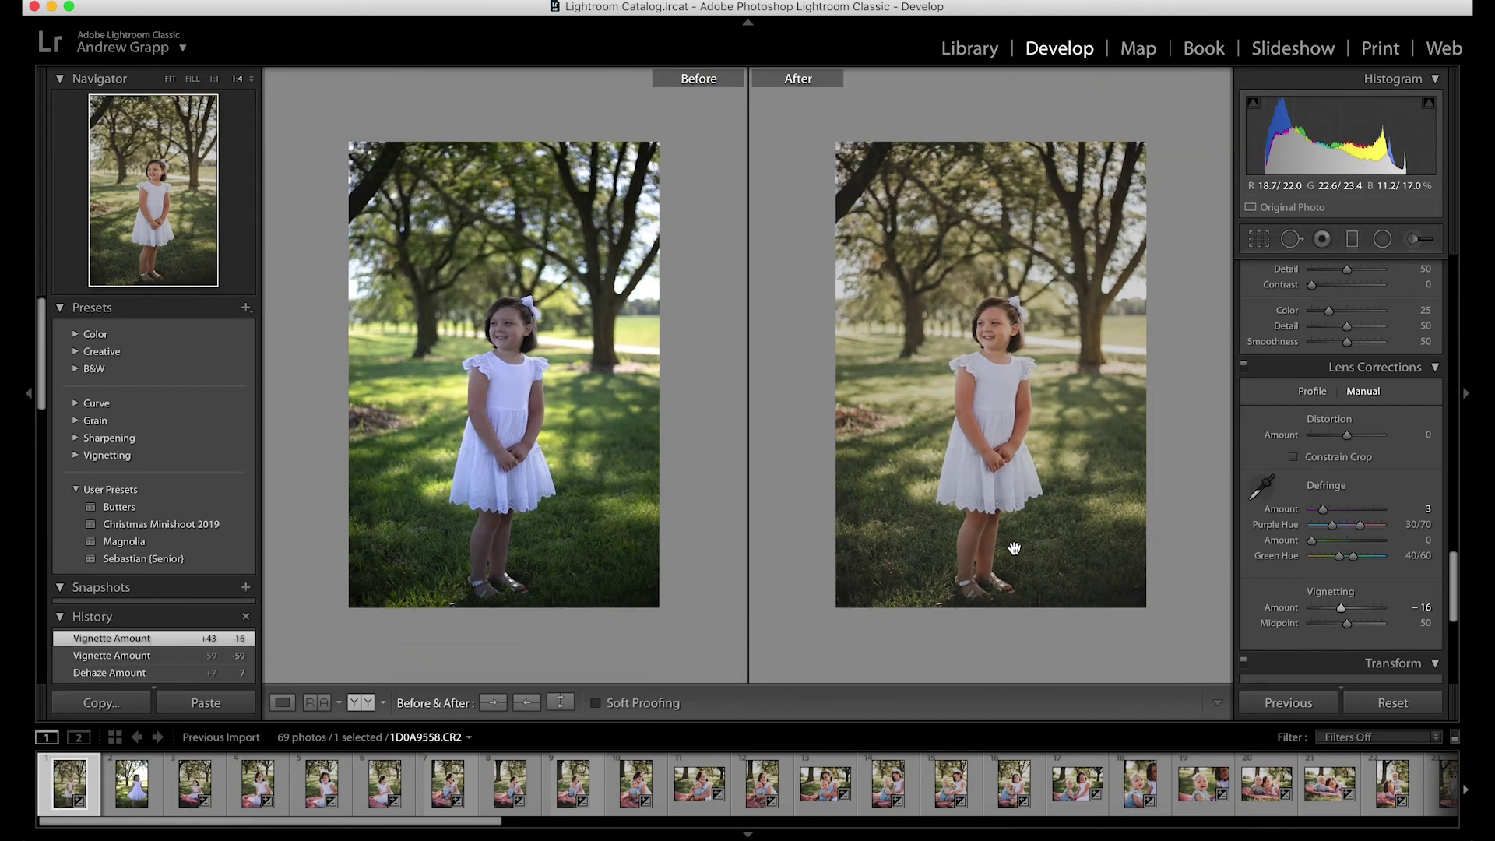
key("super+equal")
key("super+equal")
key("super+equal")
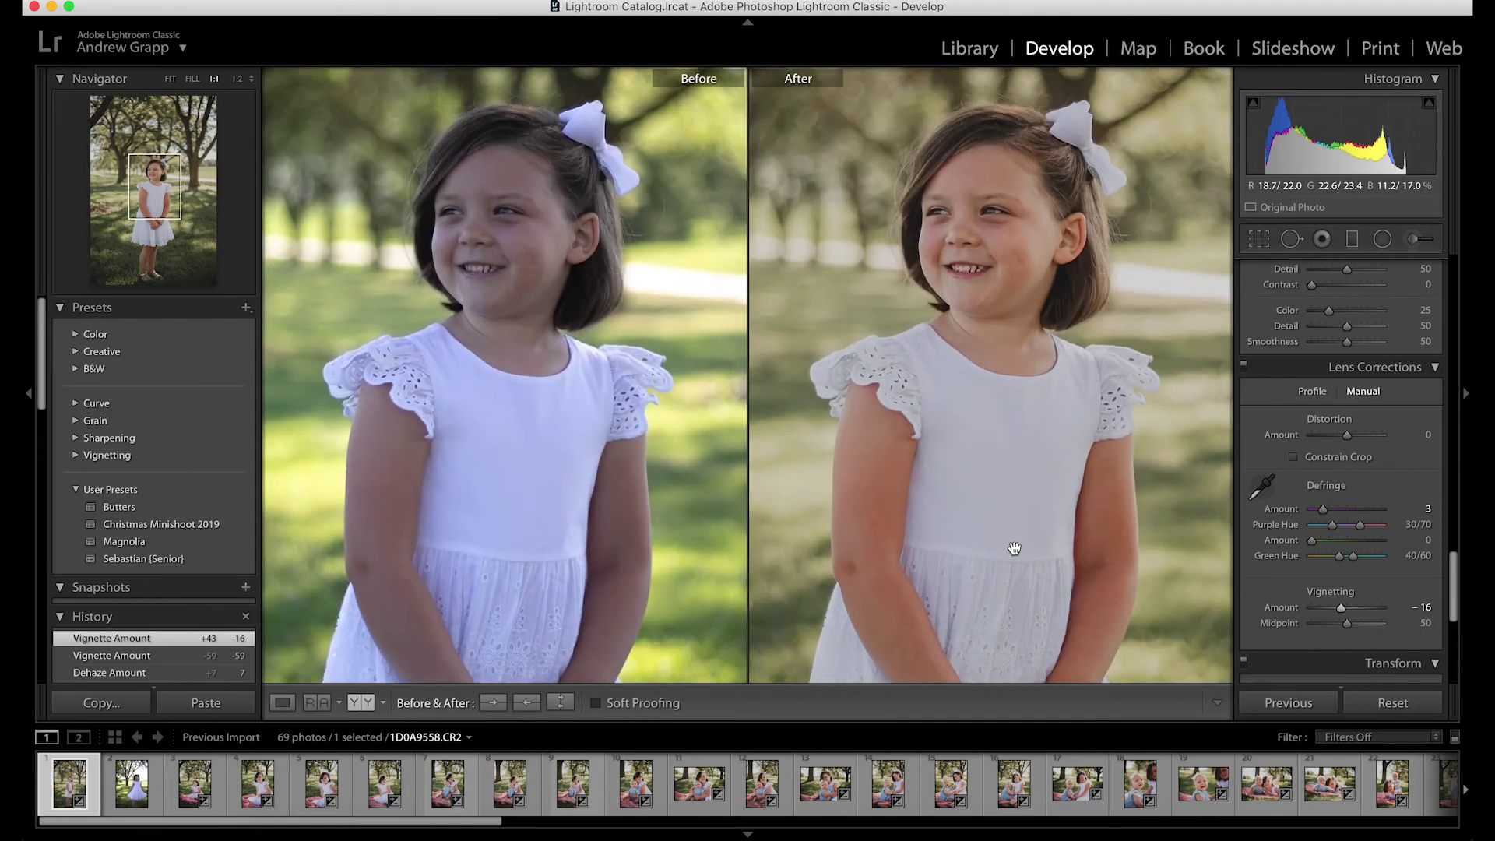
- Compare the before and after versions on the girl's face and the whole photo, and return to the single-image view
key("super+equal")
scroll(1013, 548, "up", 5)
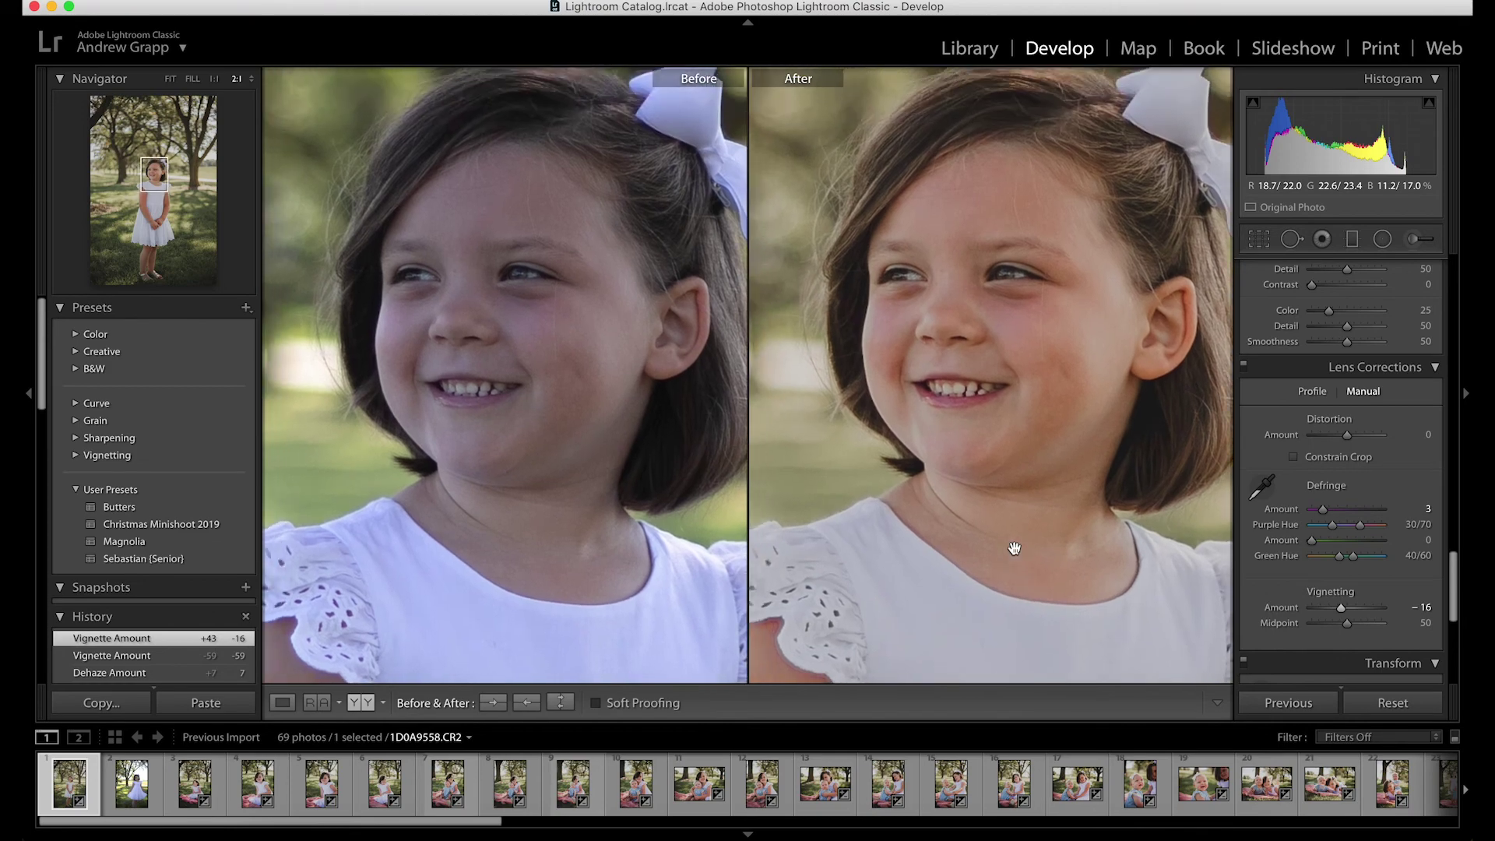
key("super+minus")
key("super+minus")
key("super+minus")
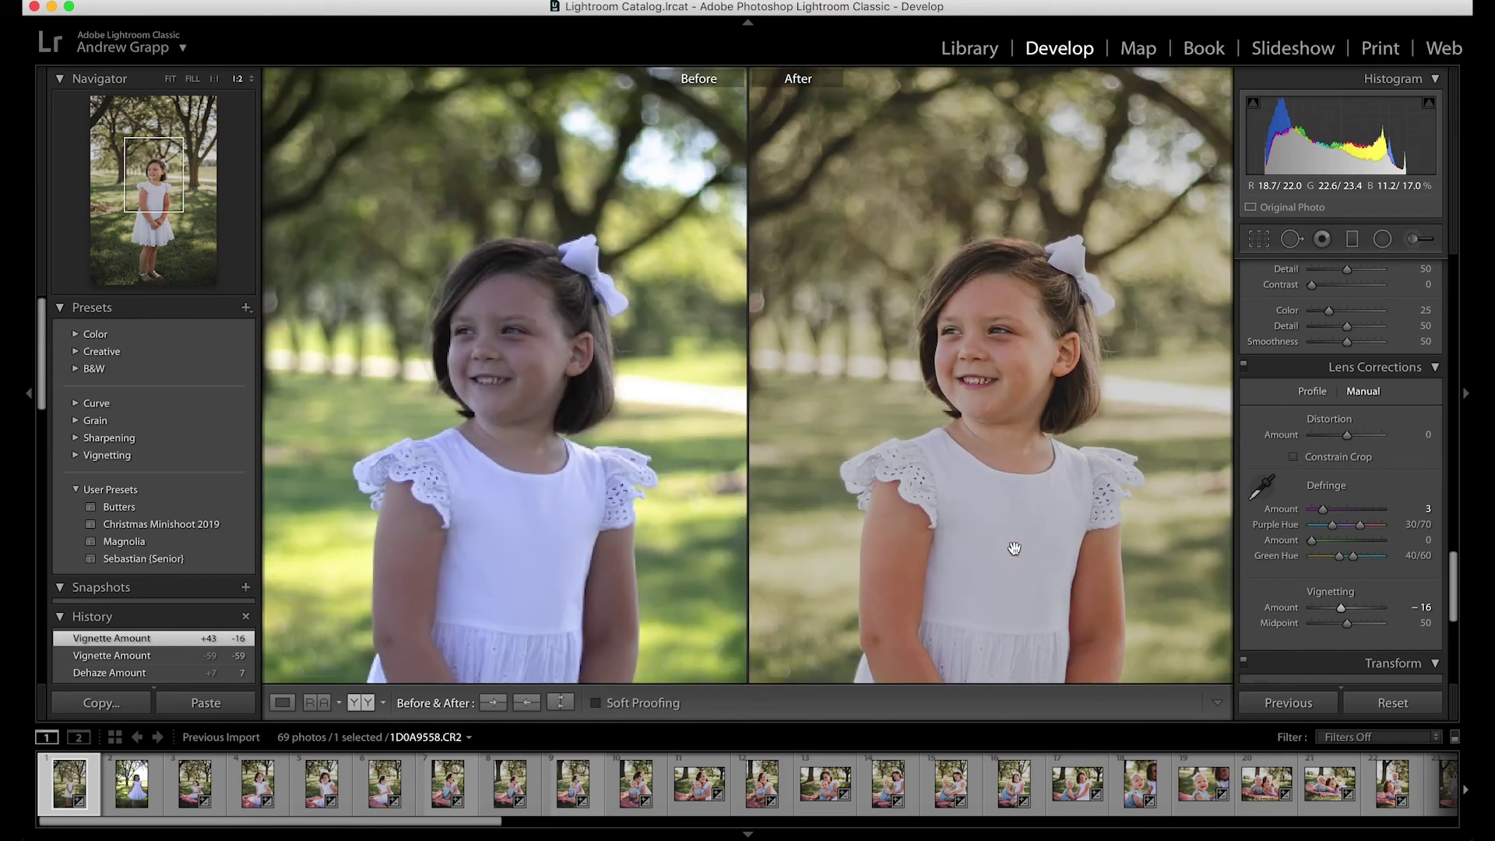
key("super+minus")
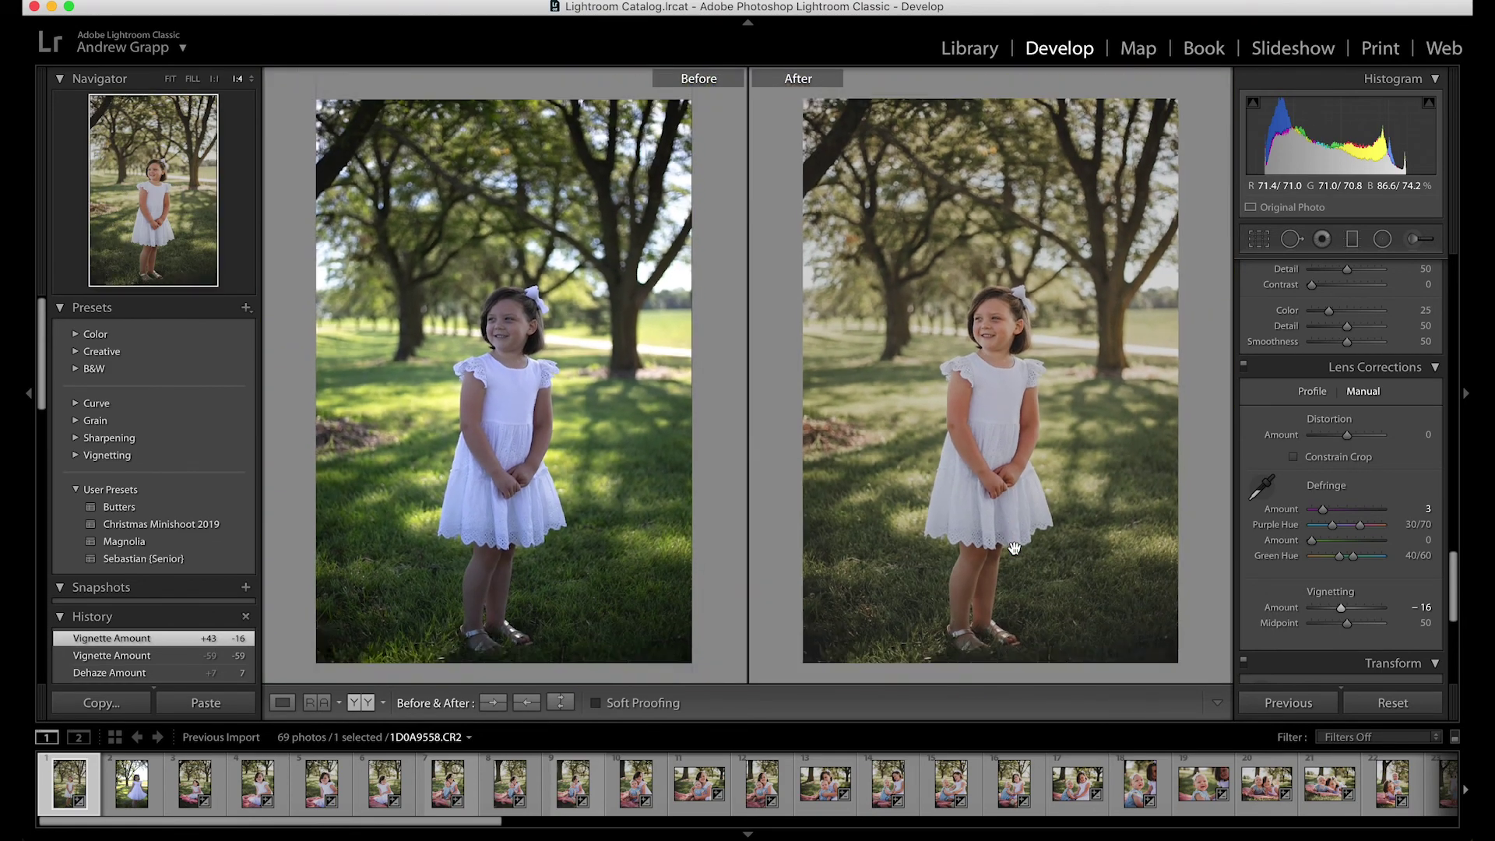
key("super+equal")
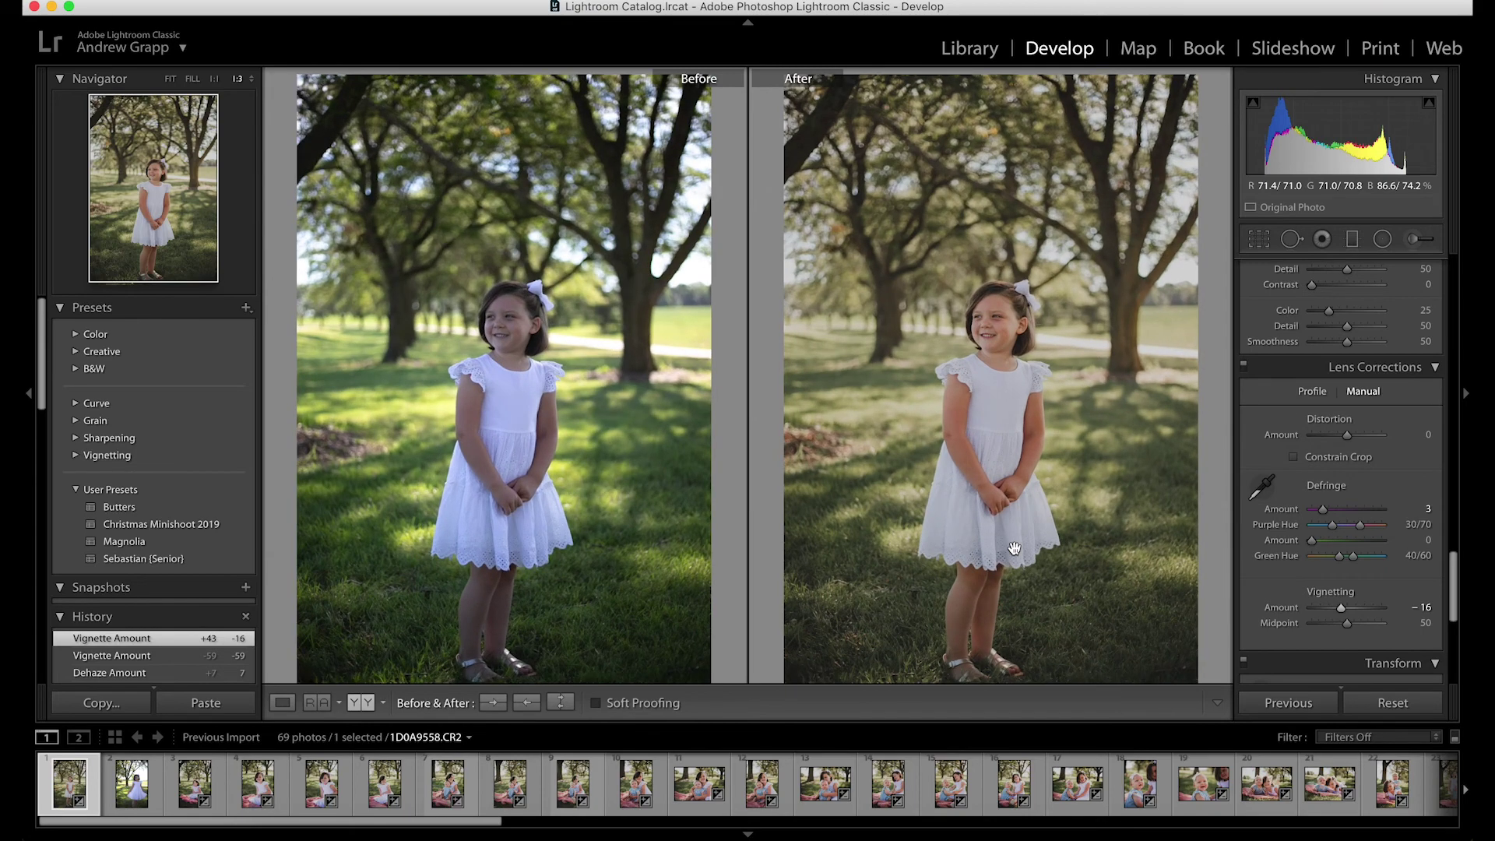
left_click(282, 702)
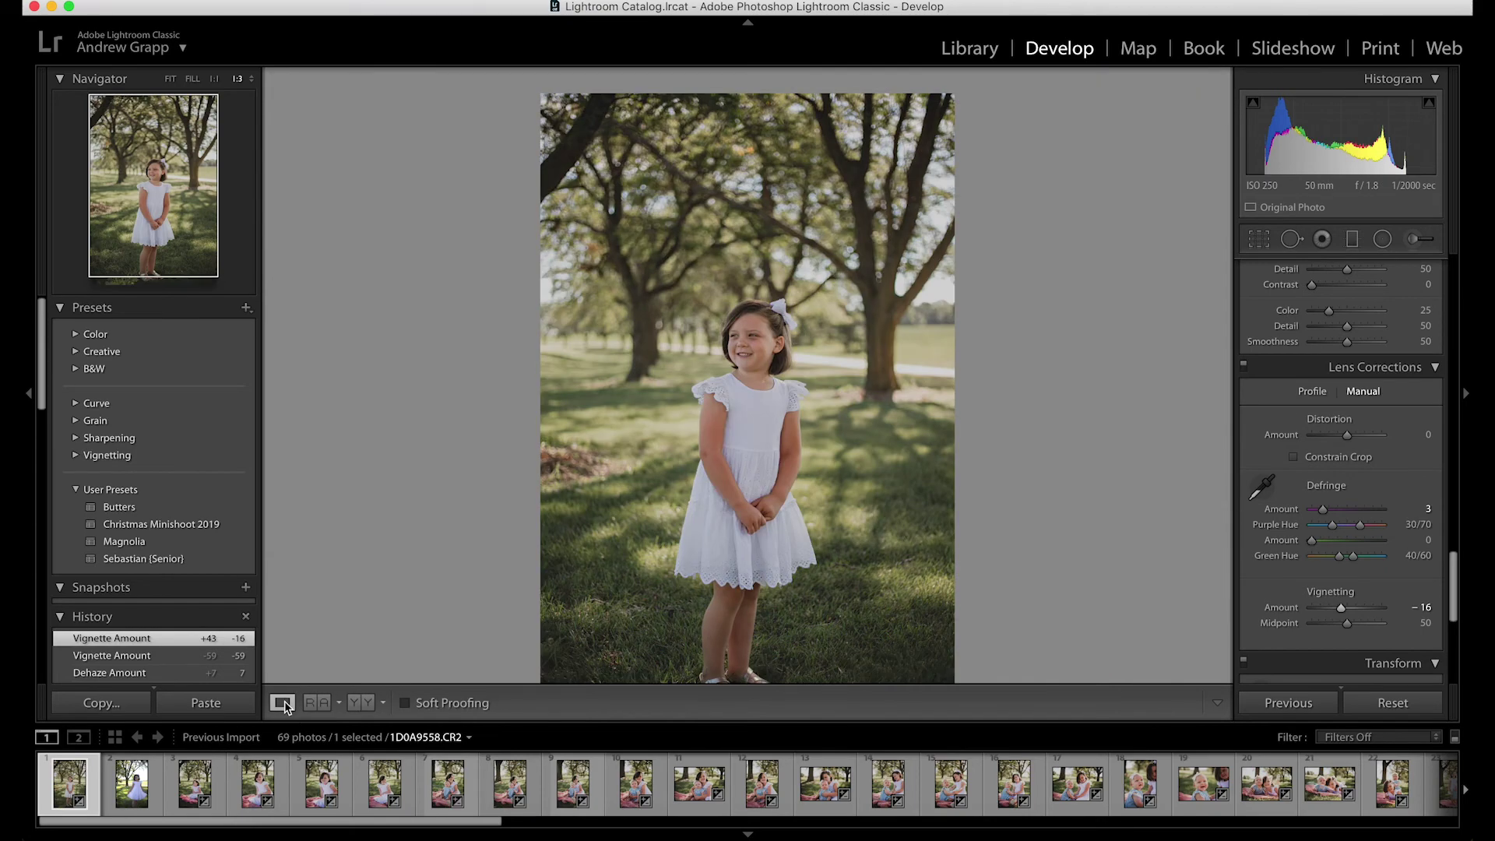
- Apply the previous photo's settings to the second photo, 1D0A9570.CR2, and compare it with the first photo
left_click(133, 767)
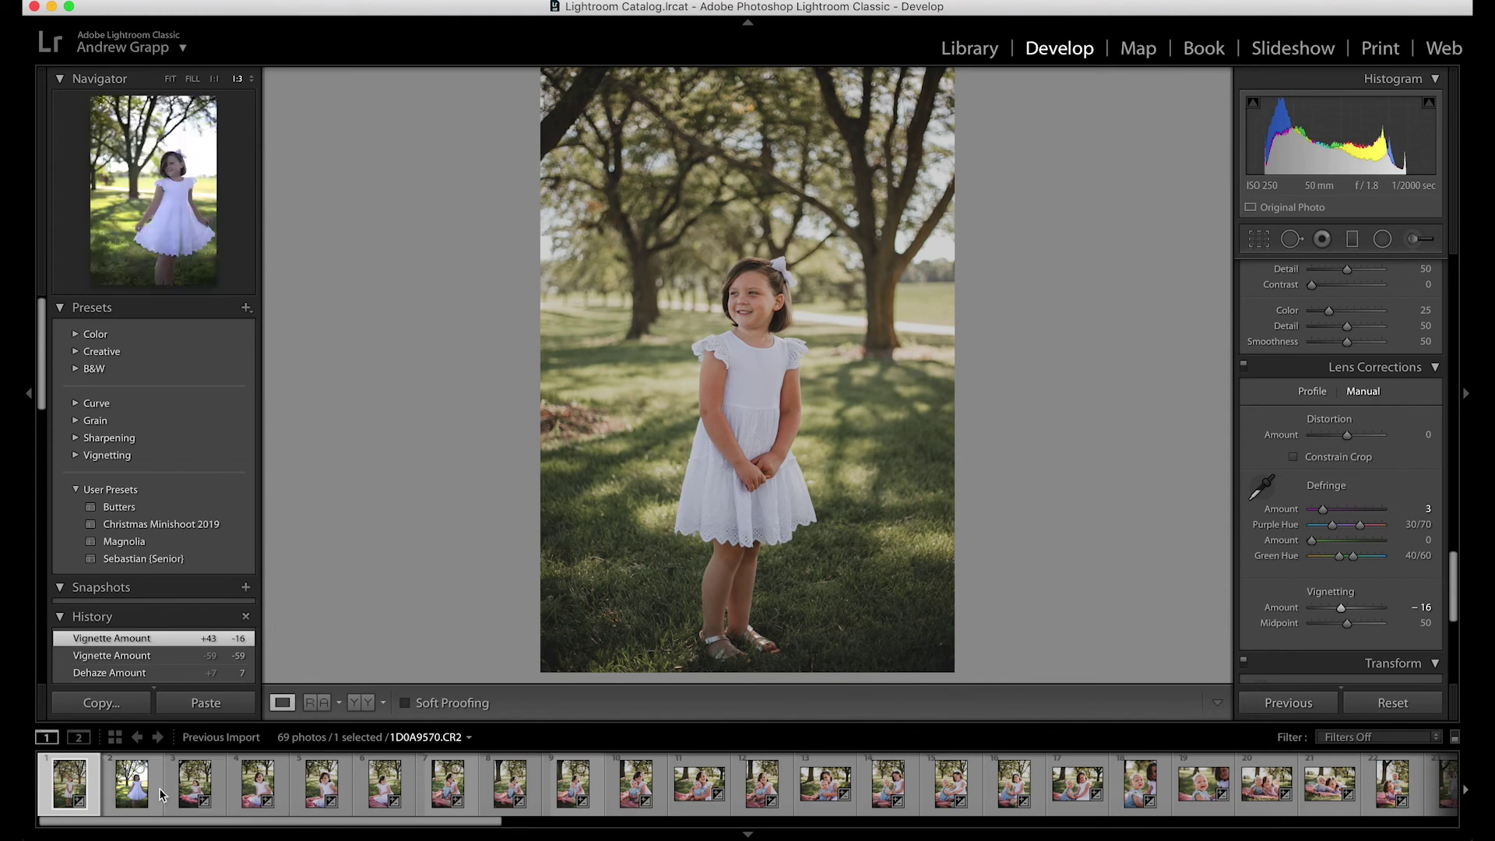
left_click(158, 793)
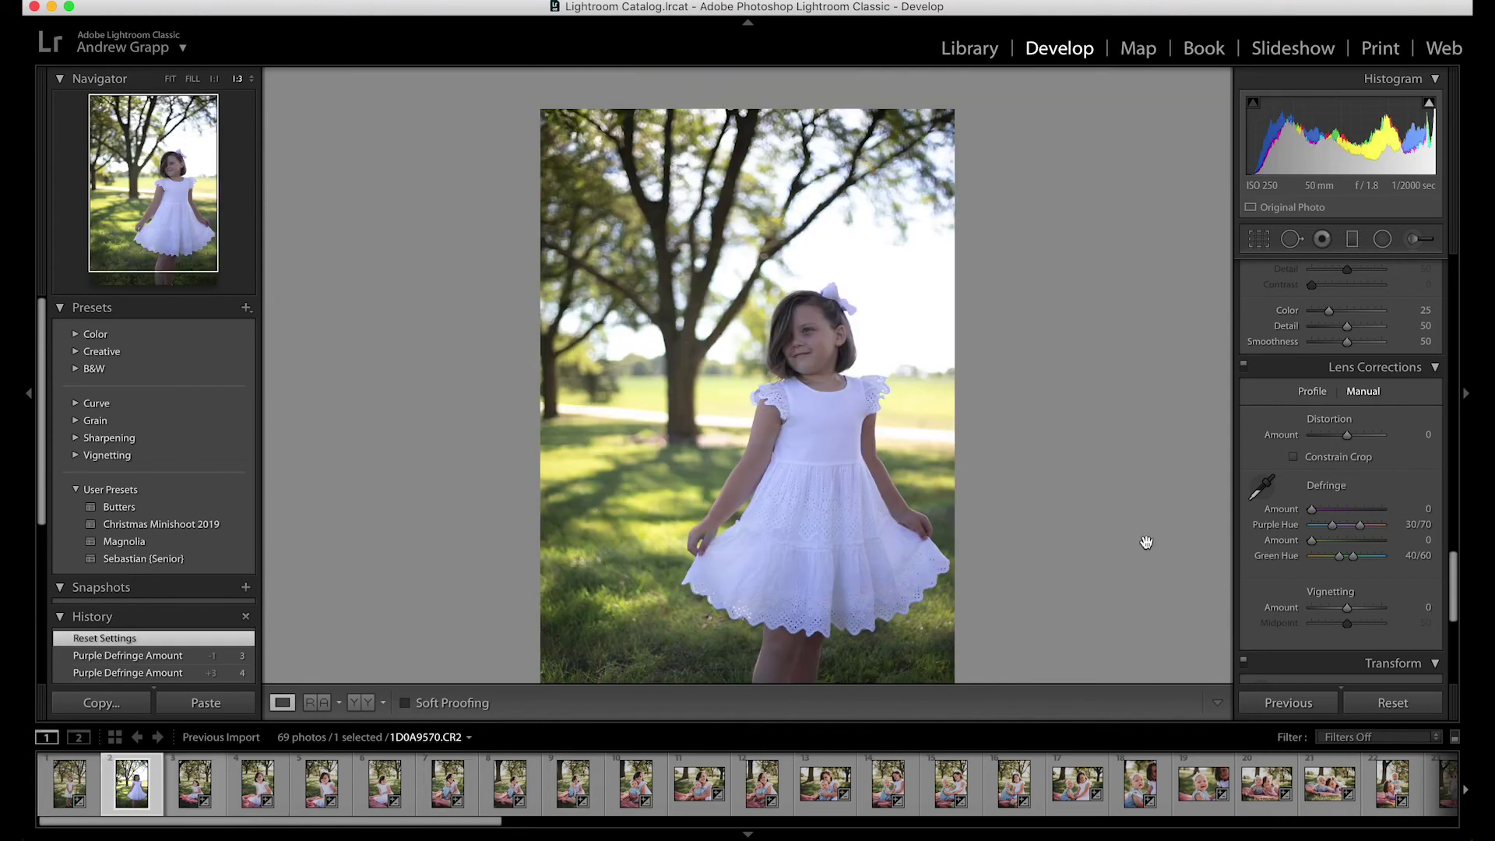
left_click(1285, 701)
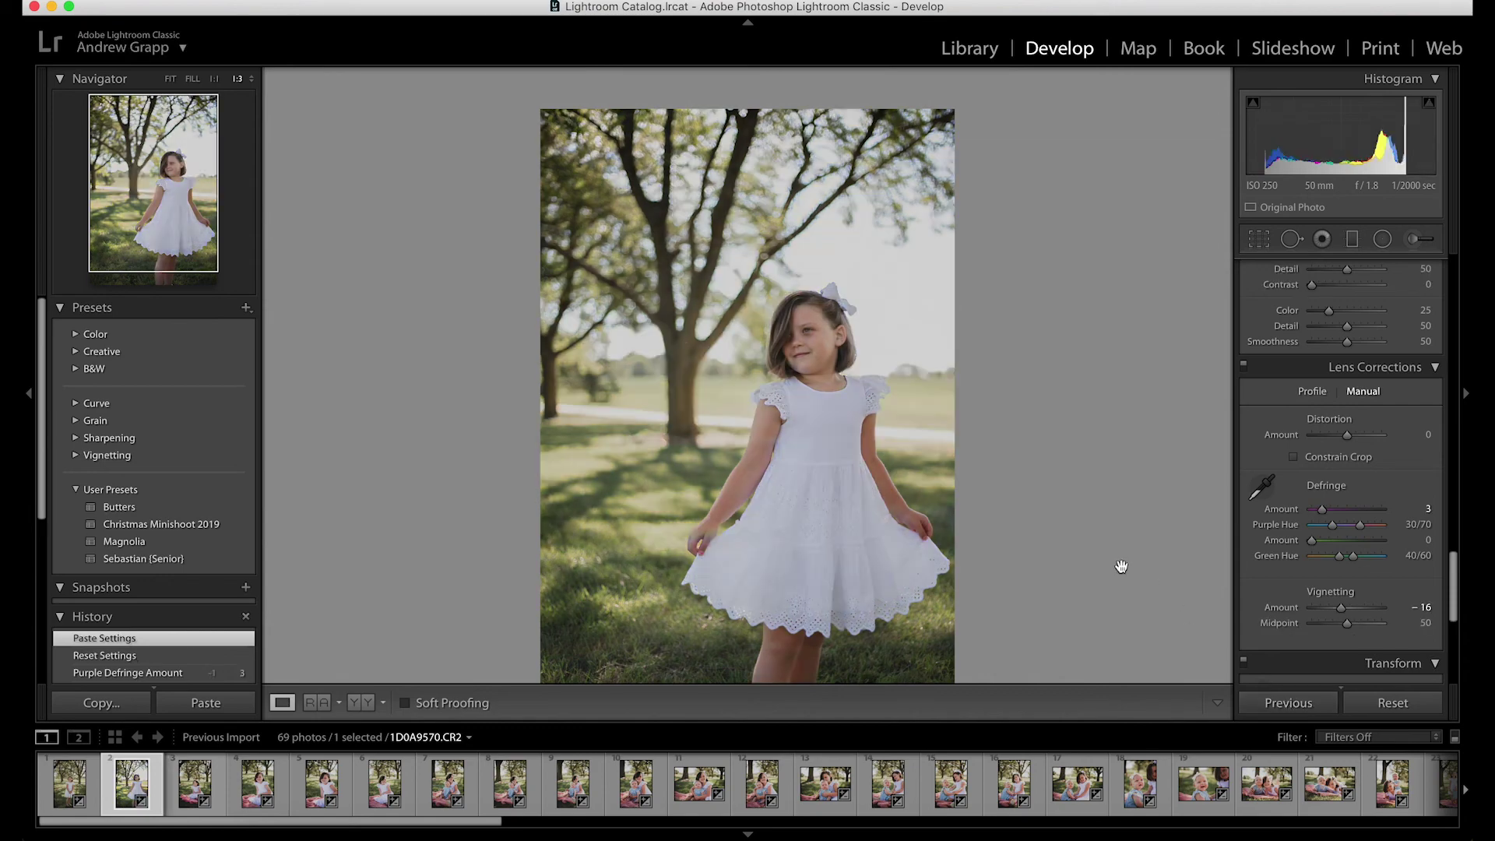
key("Left")
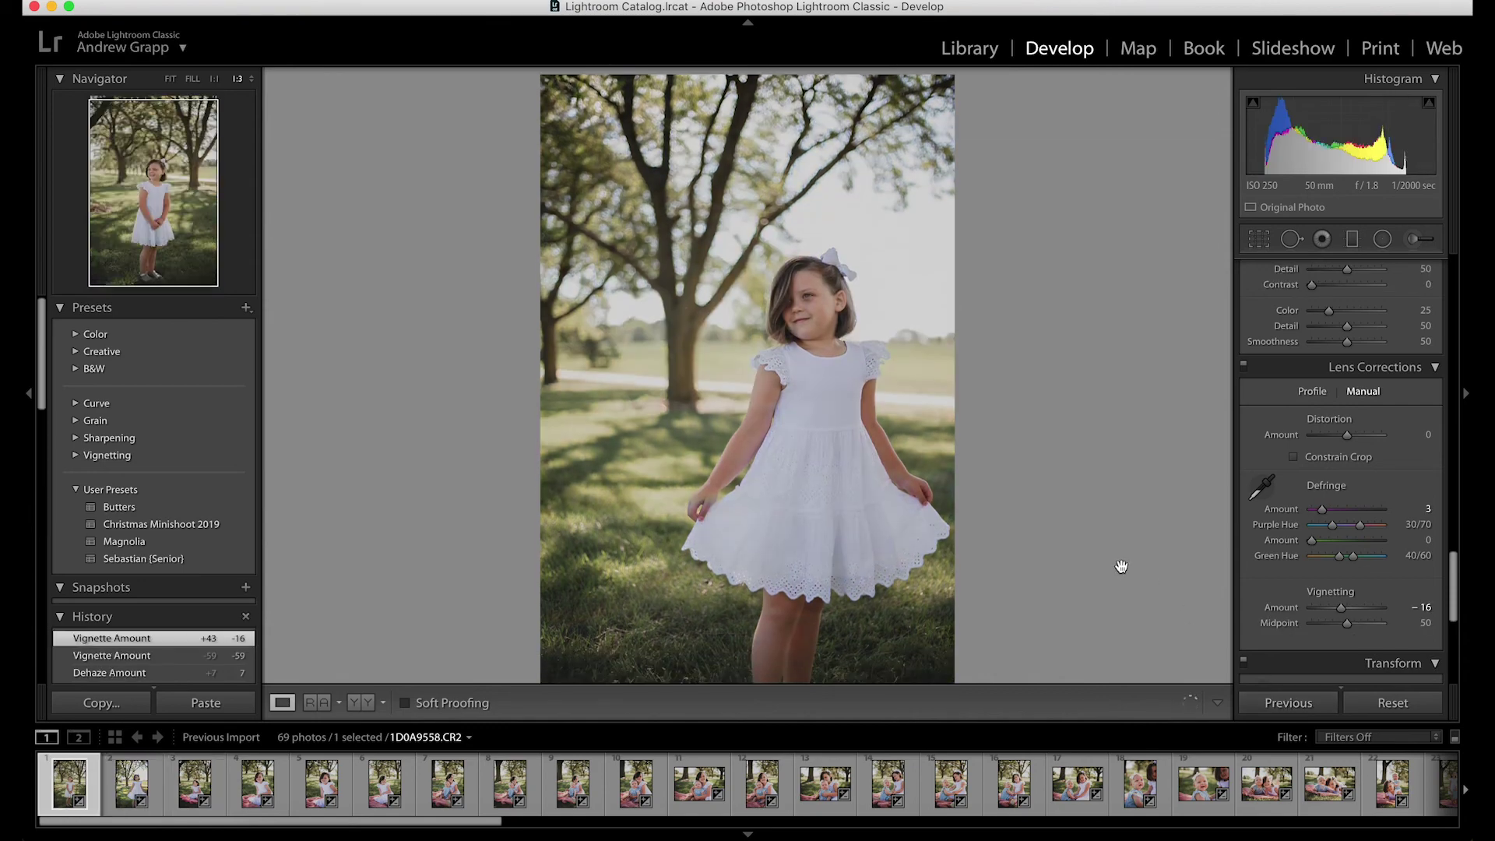
key("Right")
- Lower the second photo's exposure to +0.45 and compare its brightness with the first photo
scroll(1348, 334, "up", 15)
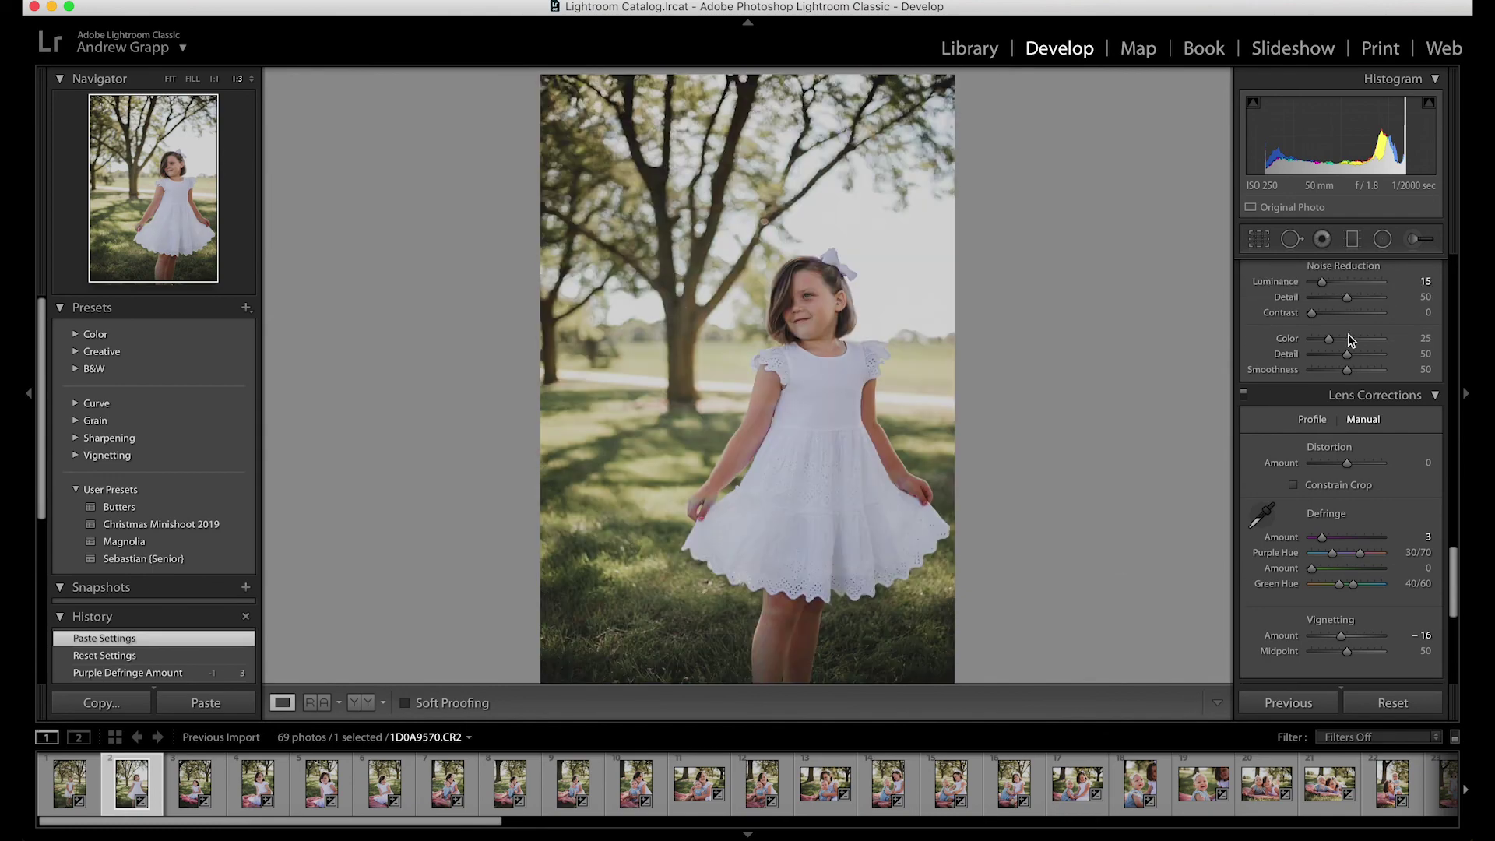
scroll(1348, 335, "up", 12)
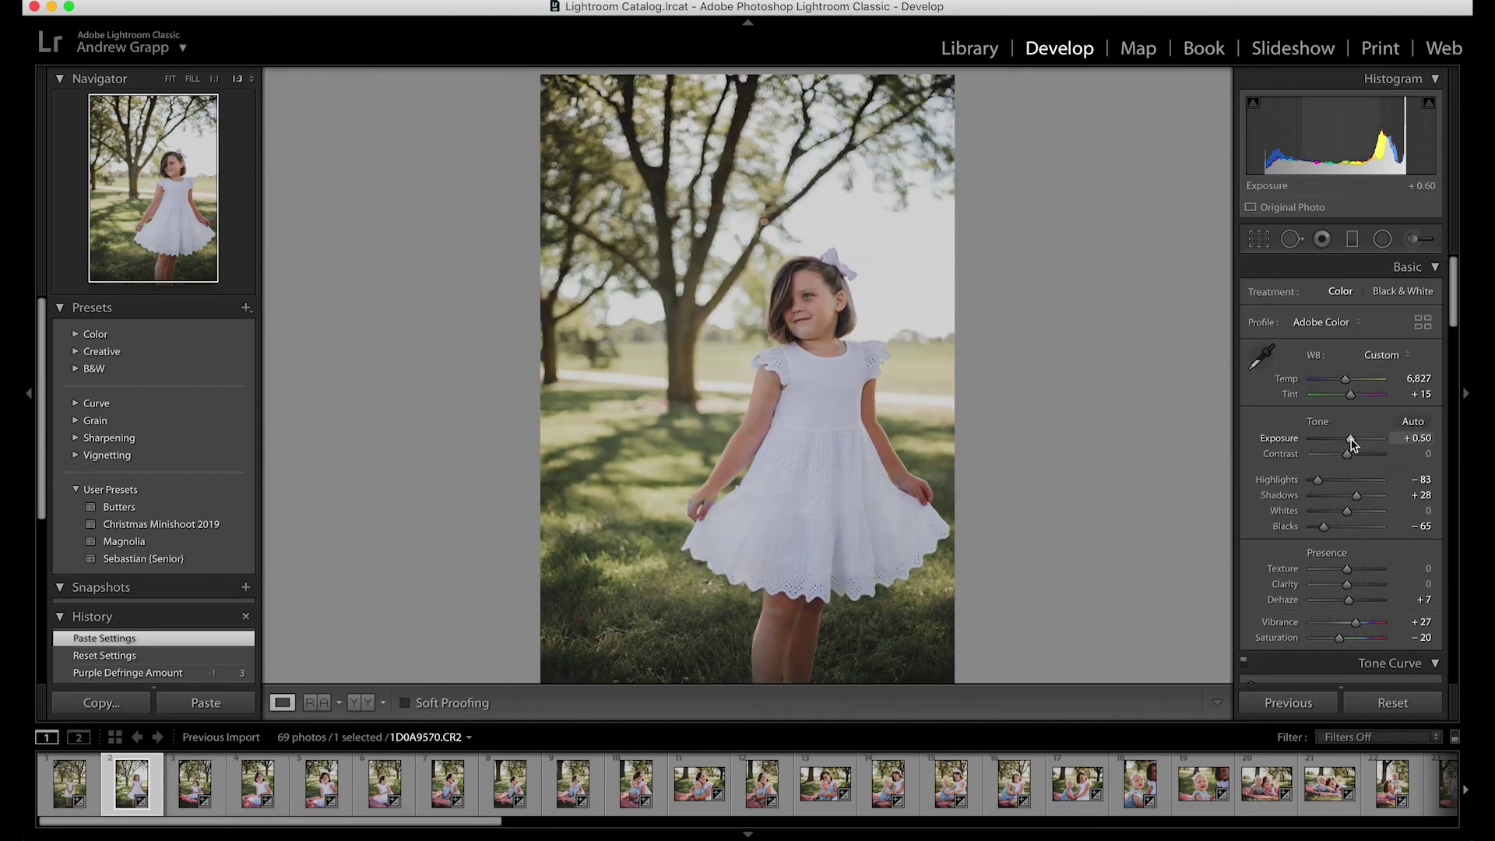
left_click_drag(1352, 442, 1347, 437)
key("Left")
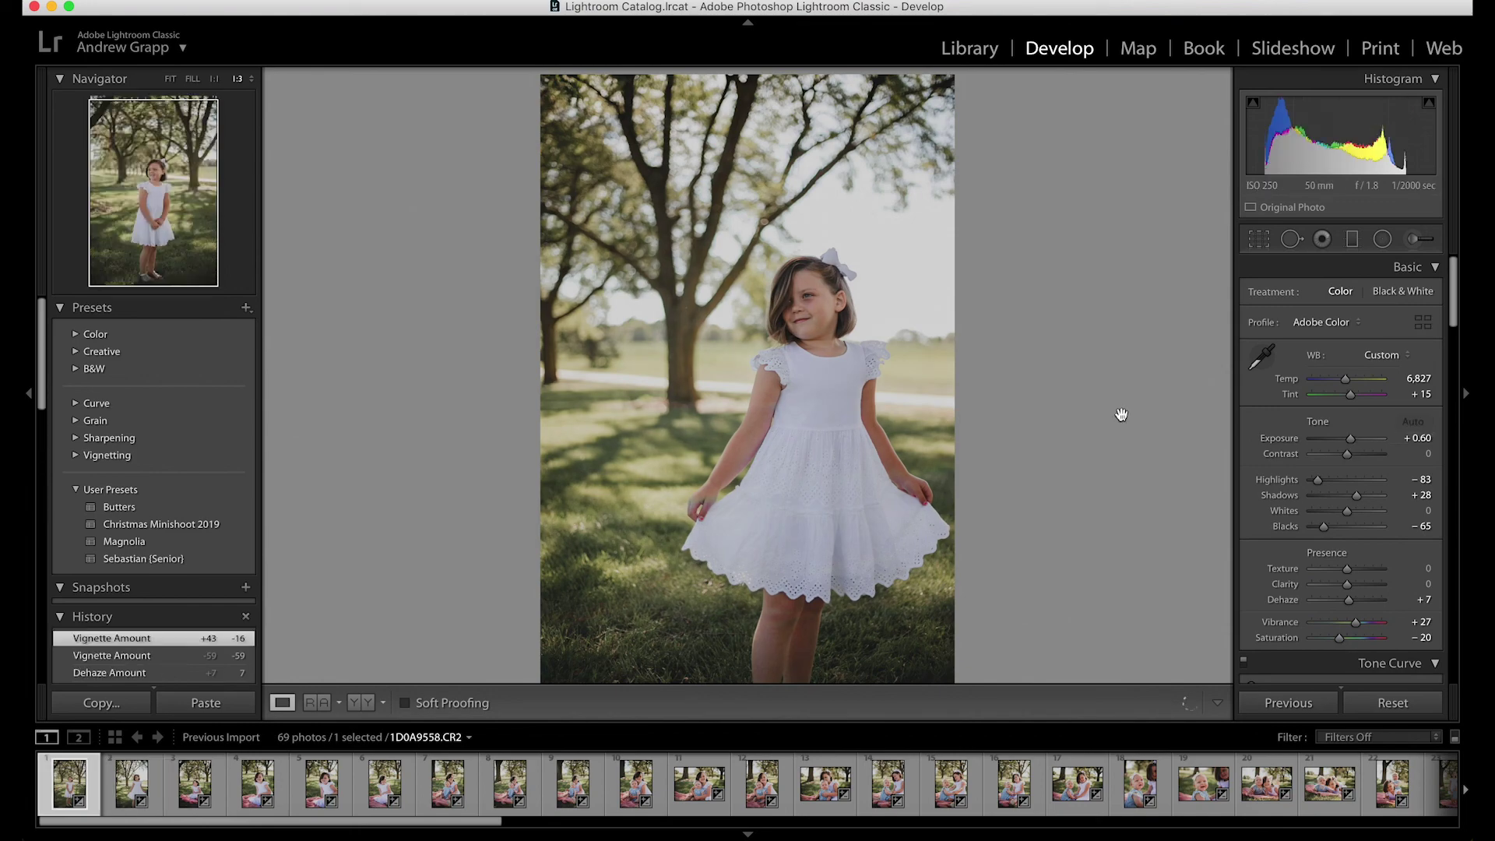
key("Right")
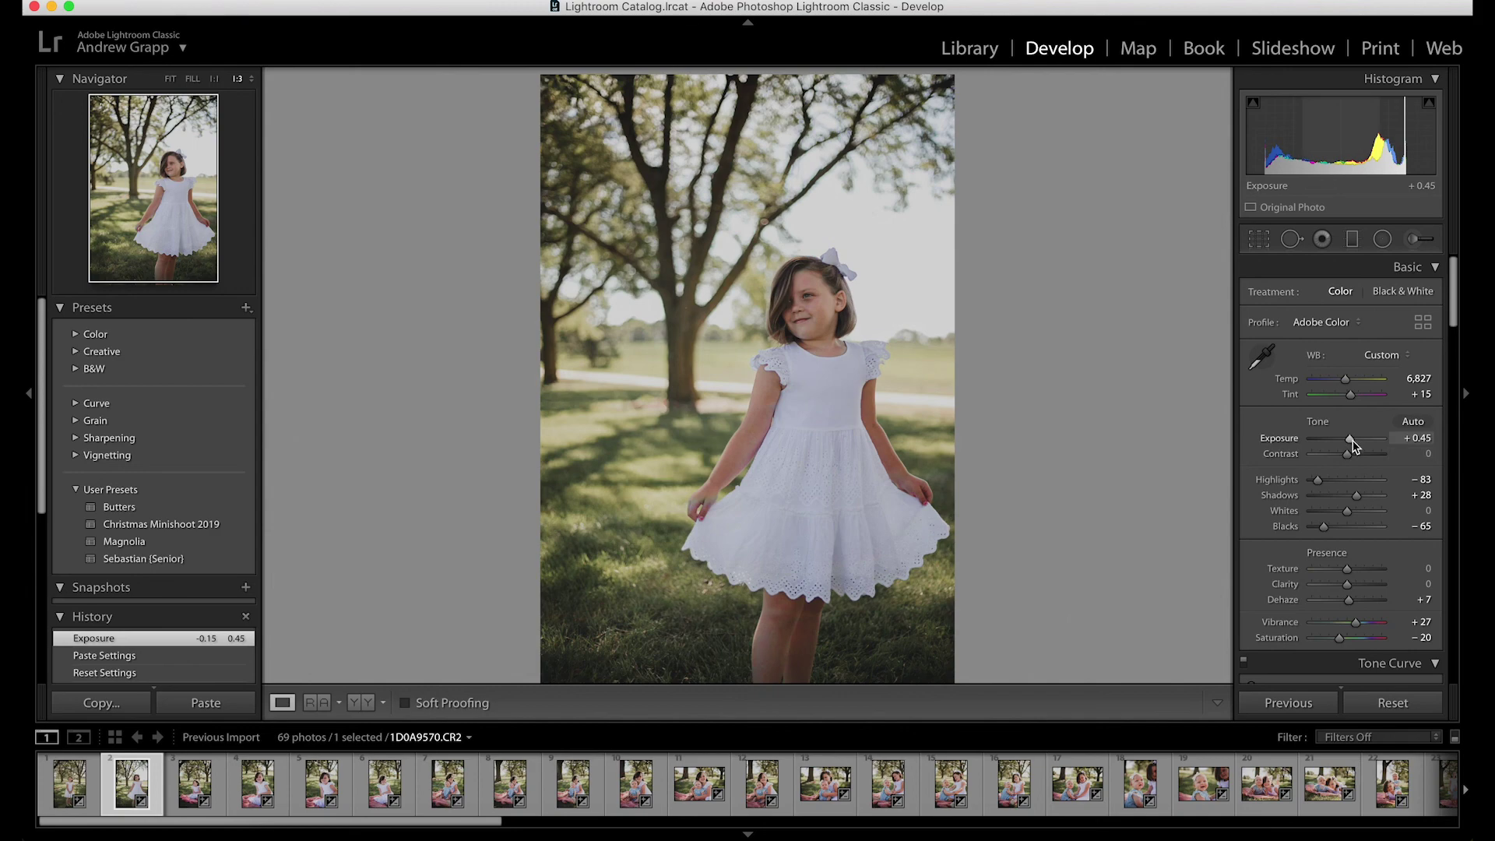
- Raise the exposure of the first photo, 1D0A9558.CR2, to +0.80
left_click_drag(1350, 438, 1354, 445)
key("Left")
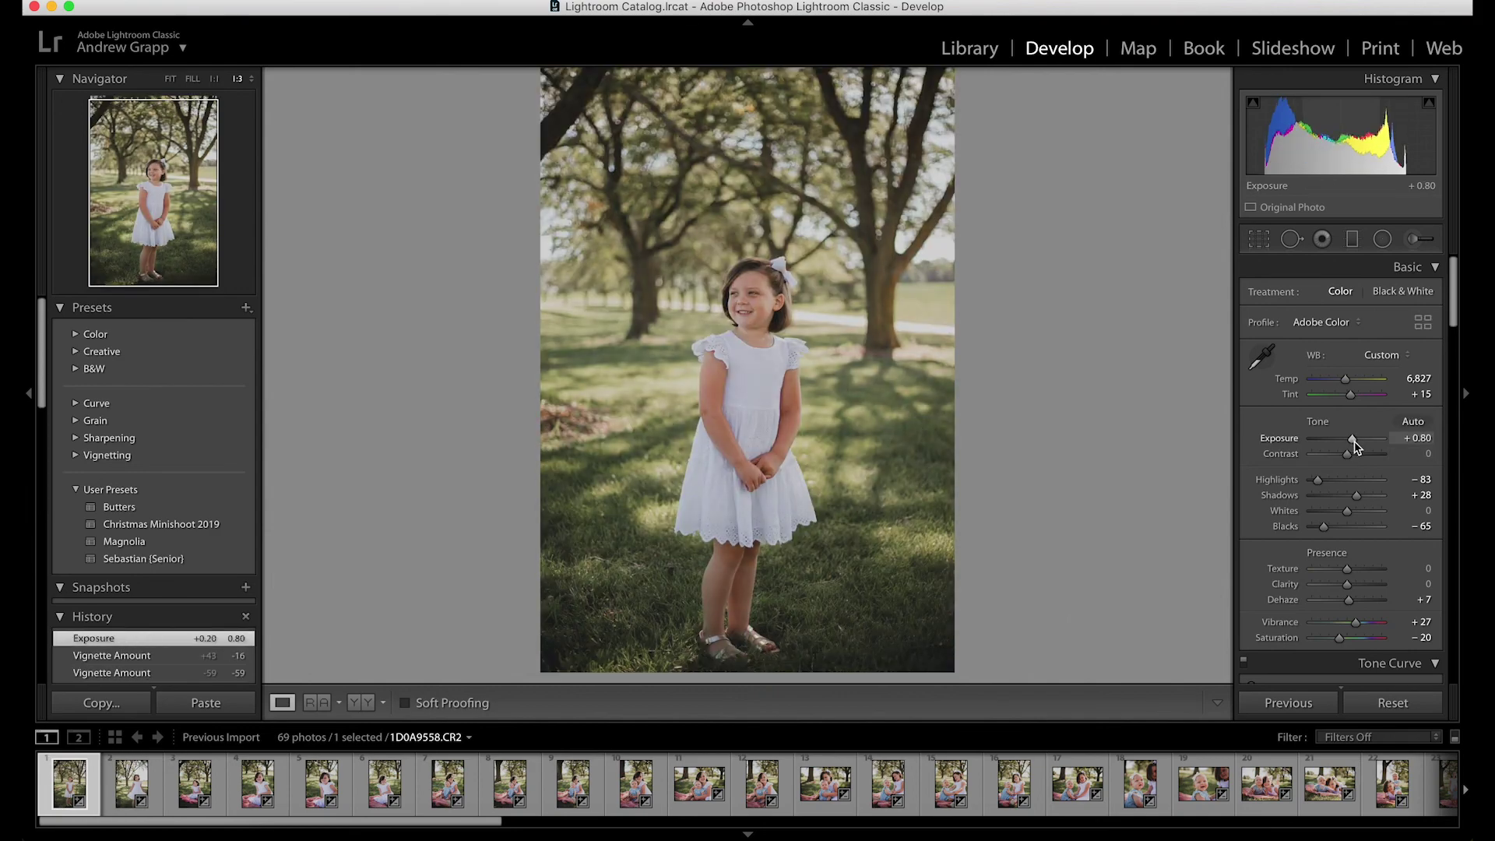